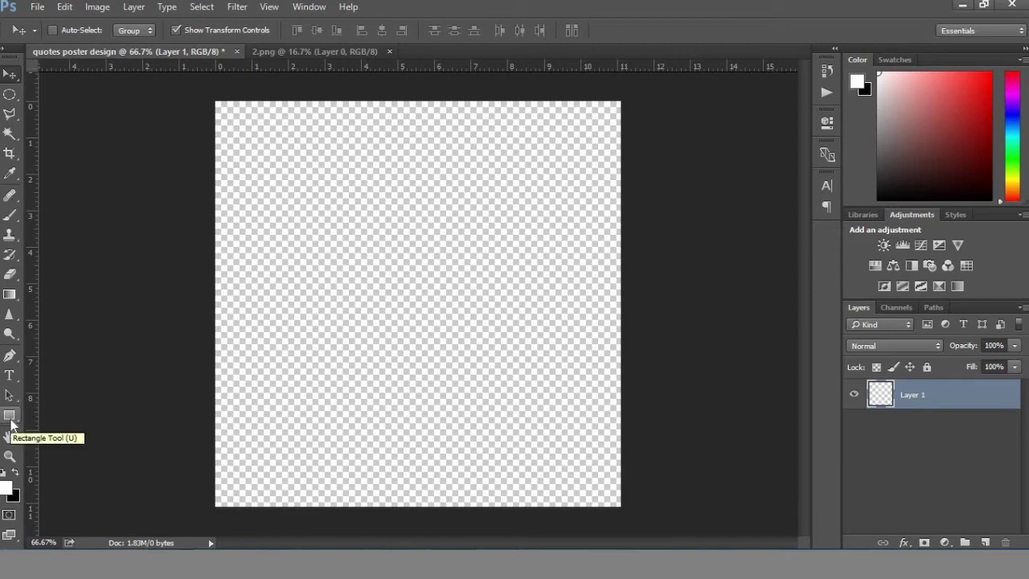
- Draw a canvas-sized rectangle filled dark navy blue, then add an empty layer above it
left_click(9, 416)
left_click_drag(212, 97, 627, 514)
left_click(613, 206)
left_click(705, 336)
left_click(720, 343)
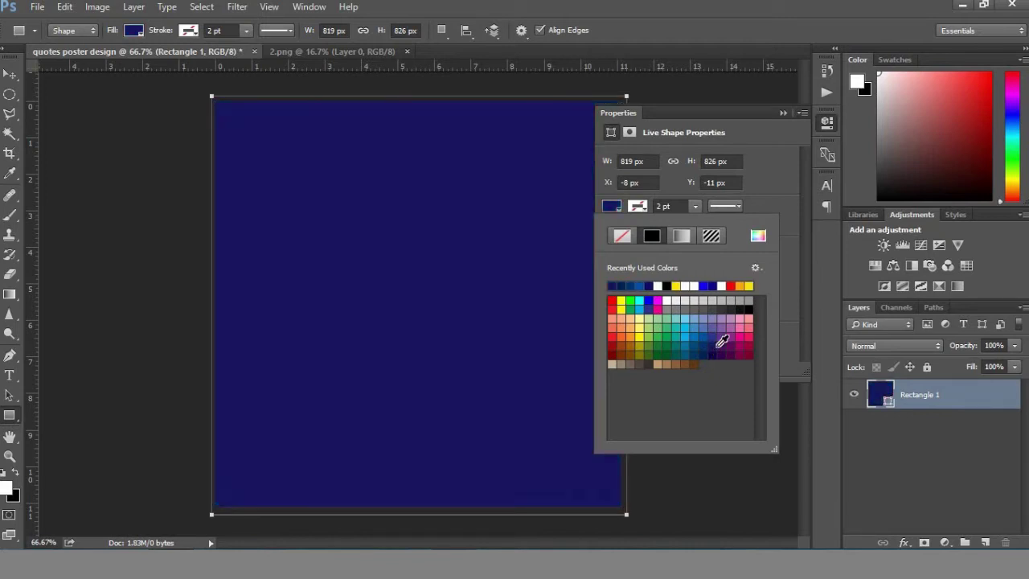
left_click(784, 113)
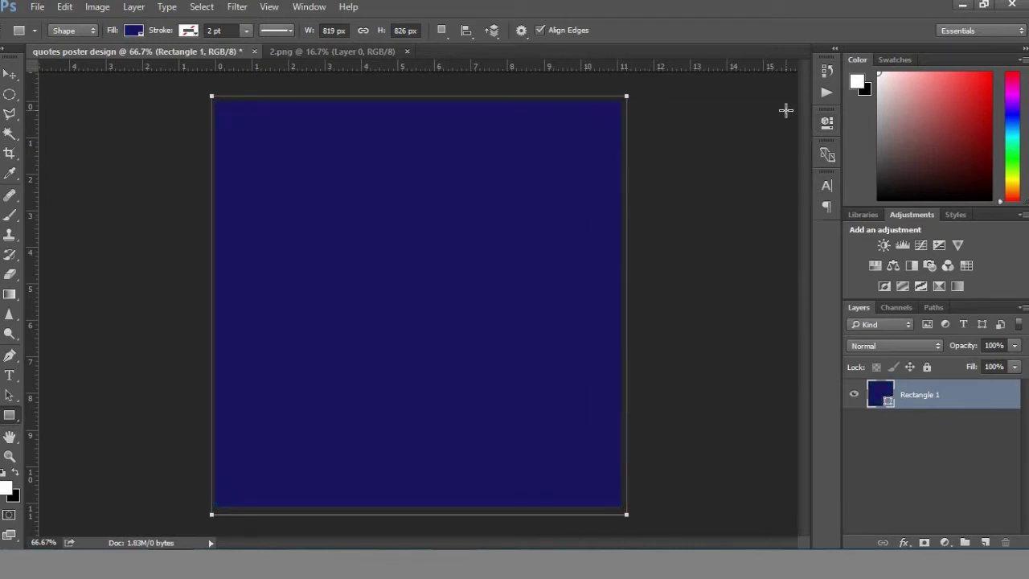
left_click(985, 543)
- Paint a large soft white 700 px brush dab in the centre of the poster
left_click(15, 213)
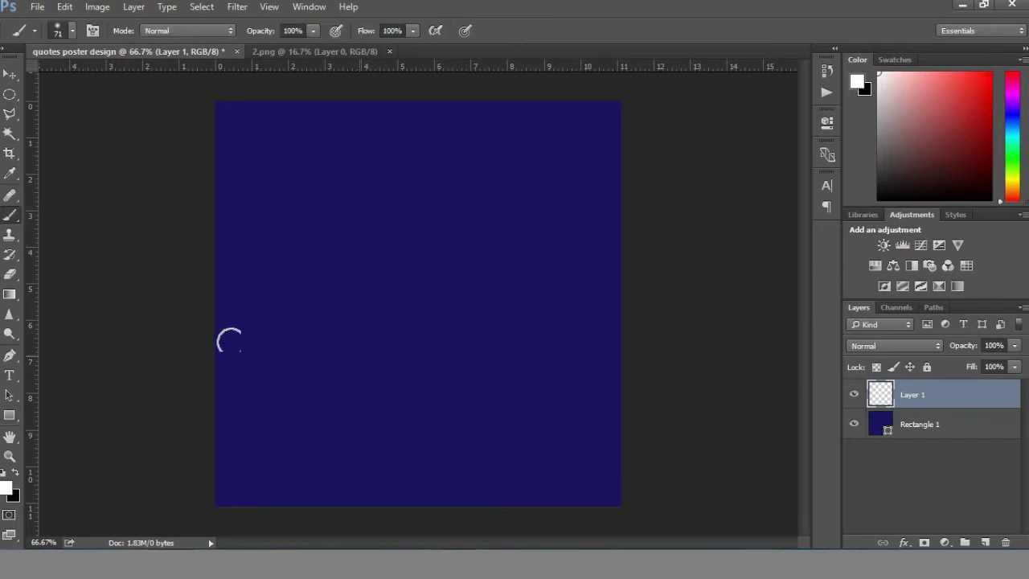
left_click(70, 33)
type("700700")
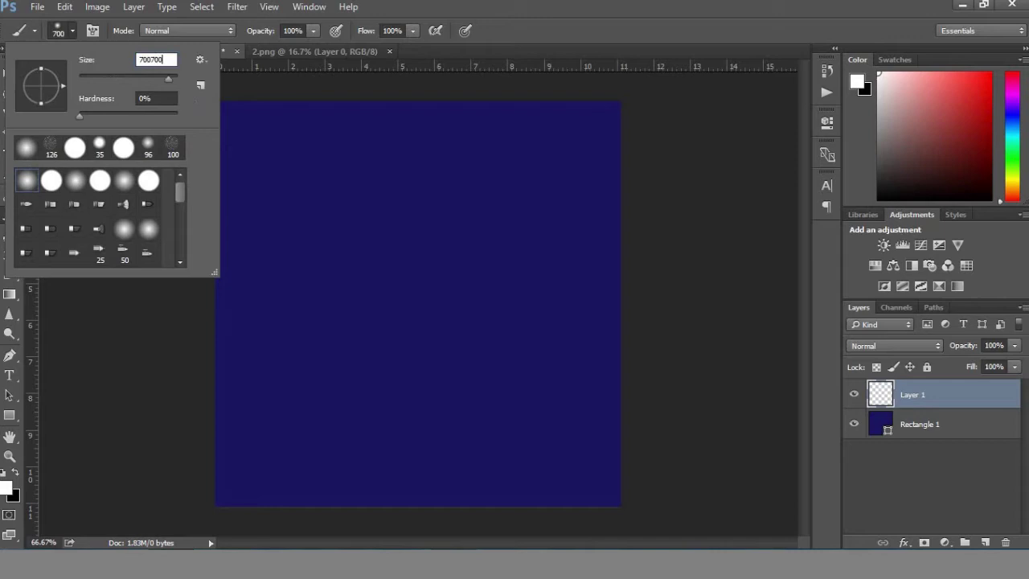
key("Return")
left_click(416, 297)
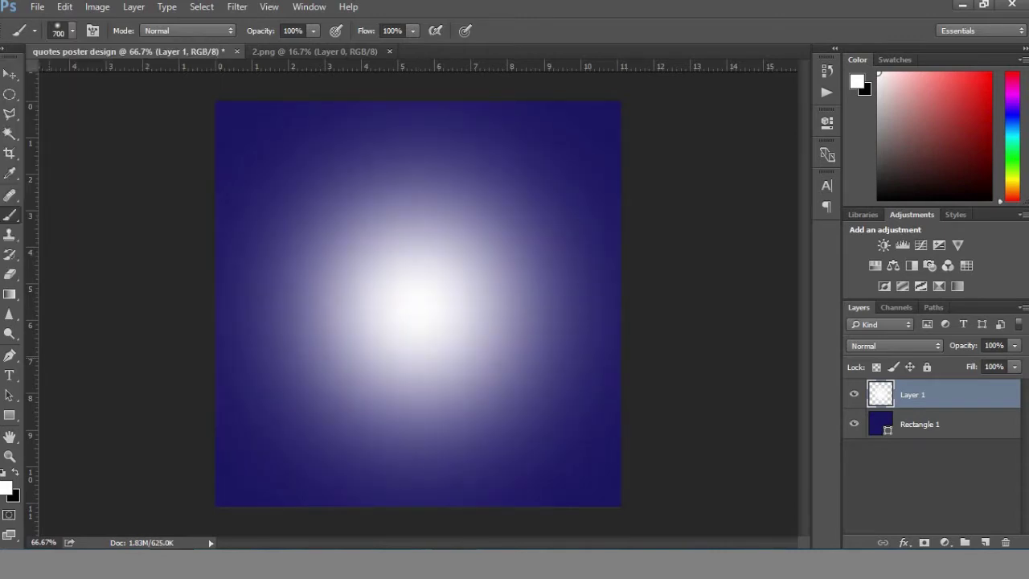
- Set the glow layer to Overlay blend mode at 100% opacity
left_click_drag(1007, 367, 954, 365)
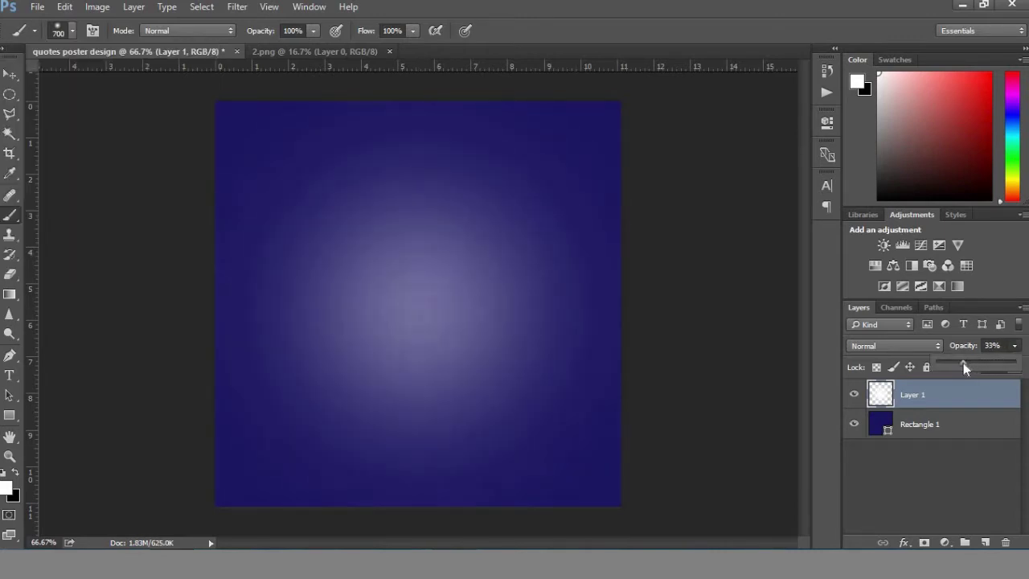
left_click(892, 346)
key("Escape")
key("Down")
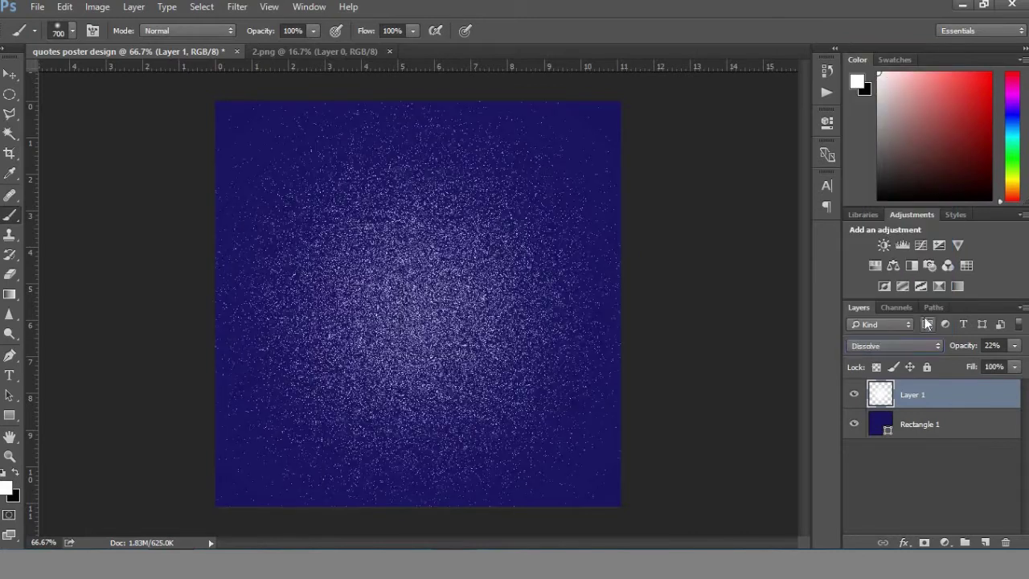
key("Down")
key("Down")
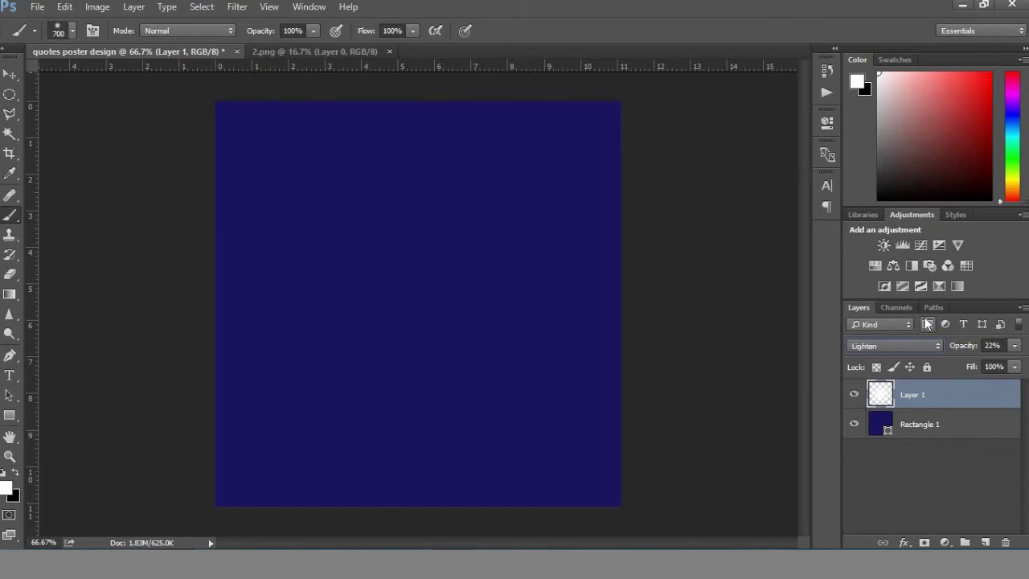
key("Down")
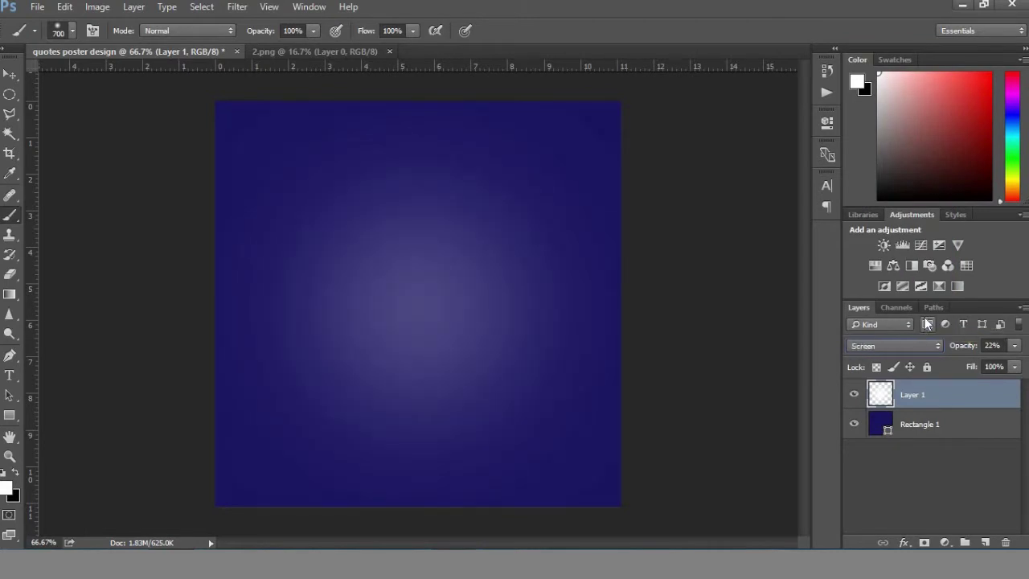
key("Down")
key("Down")
key("Up")
key("Down")
key("Up")
left_click_drag(1014, 345, 1014, 394)
left_click(894, 346)
left_click(880, 170)
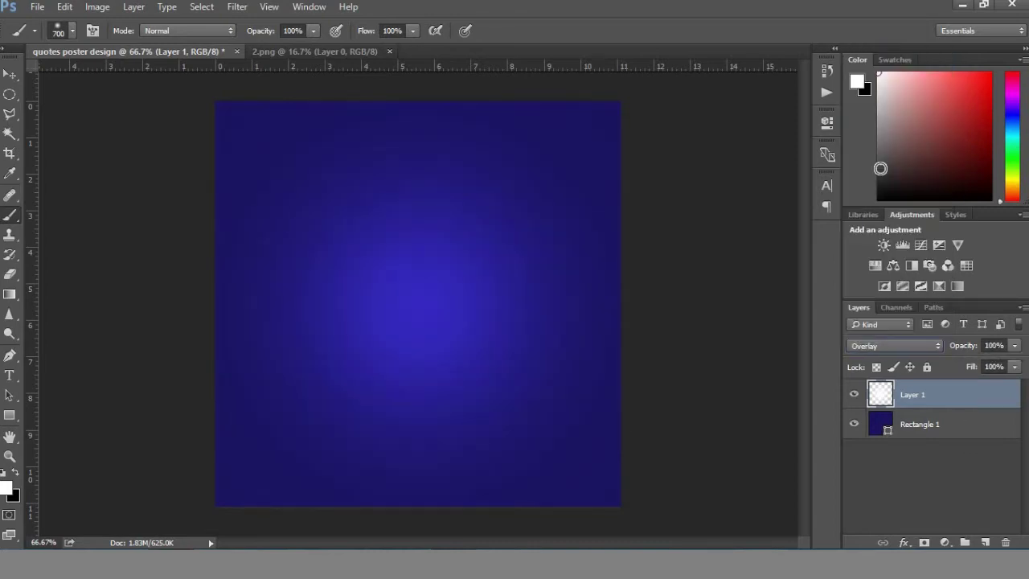
- Enlarge the glow beyond the canvas edges with Free Transform and add an empty layer
key("ctrl+t")
left_click(10, 455)
left_click(329, 362, "alt")
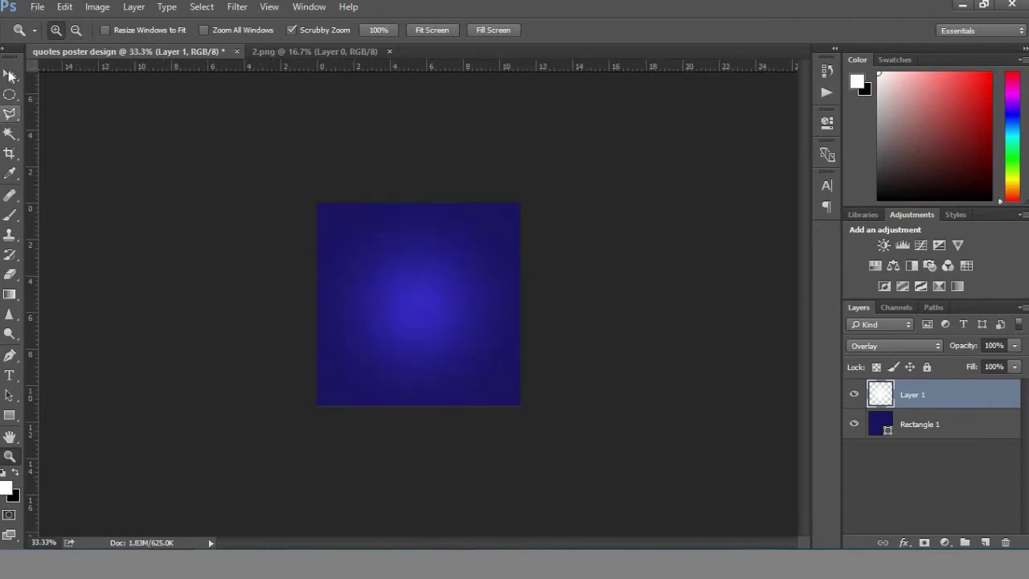
key("ctrl+t")
left_click_drag(520, 202, 576, 176)
key("Return")
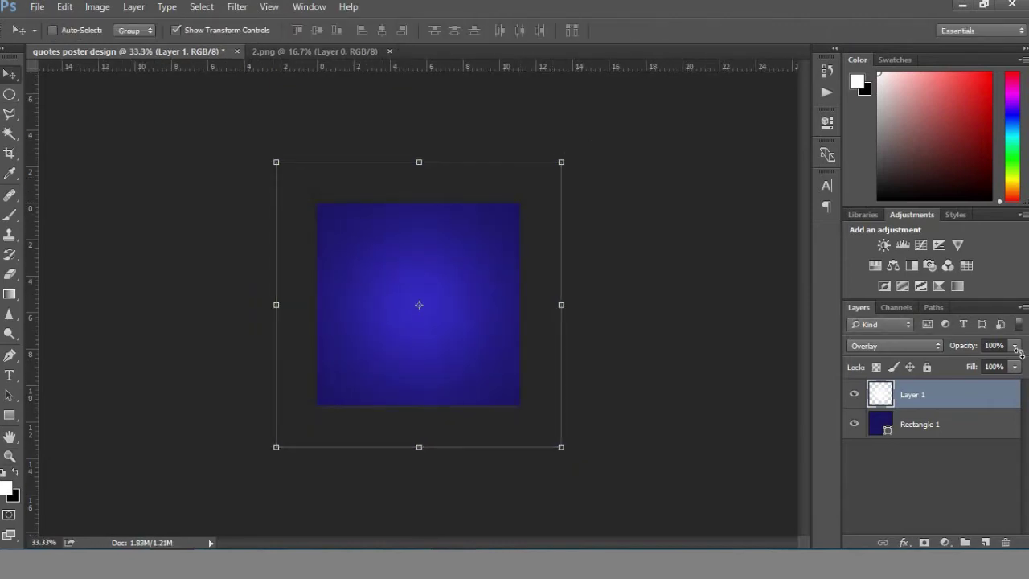
left_click(985, 540)
- Bring the 2.png portrait into the poster and scale it down
left_click(563, 278)
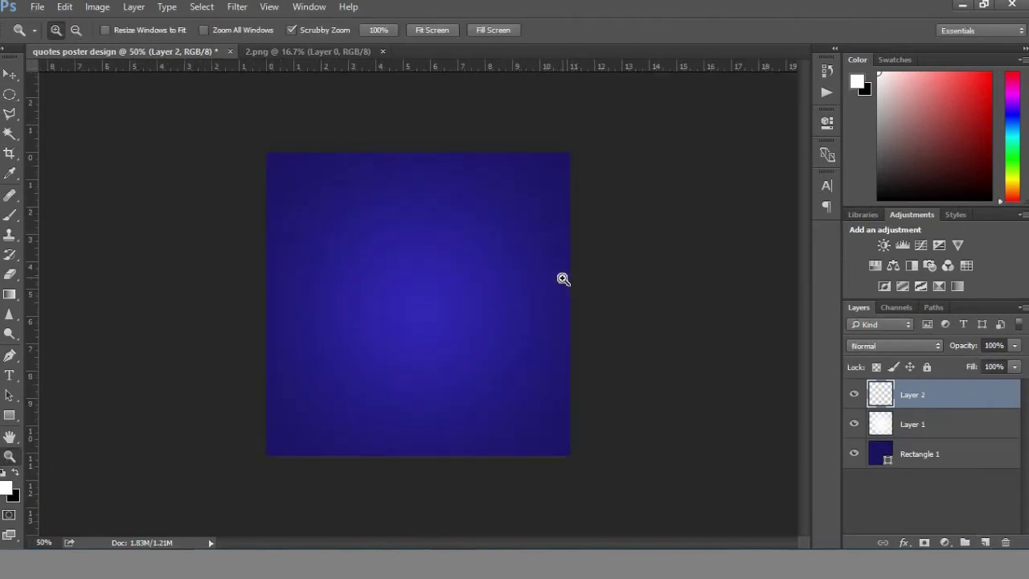
left_click(283, 52)
mouse_move(371, 329)
left_mouse_down()
mouse_move(386, 245)
mouse_move(561, 326)
left_mouse_up()
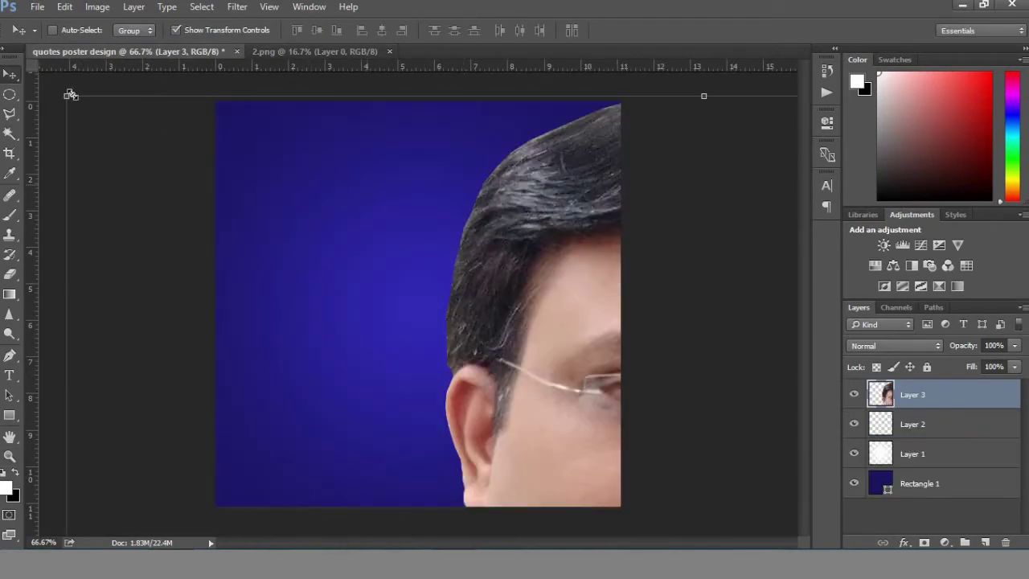
key("ctrl+t")
mouse_move(69, 91)
left_mouse_down()
mouse_move(573, 434)
mouse_move(308, 317)
left_mouse_up()
left_click_drag(390, 337, 389, 242)
left_click_drag(239, 161, 252, 177)
left_click_drag(373, 265, 369, 278)
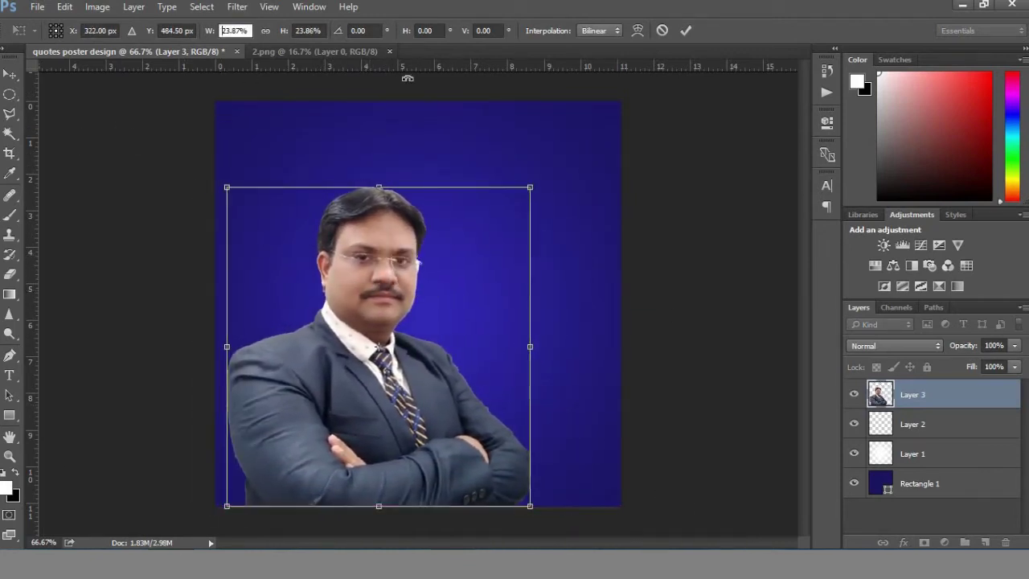
- Mirror the portrait with width -23.87% and fit it into the lower right corner
type("-23.87")
key("Return")
left_click_drag(455, 414, 562, 414)
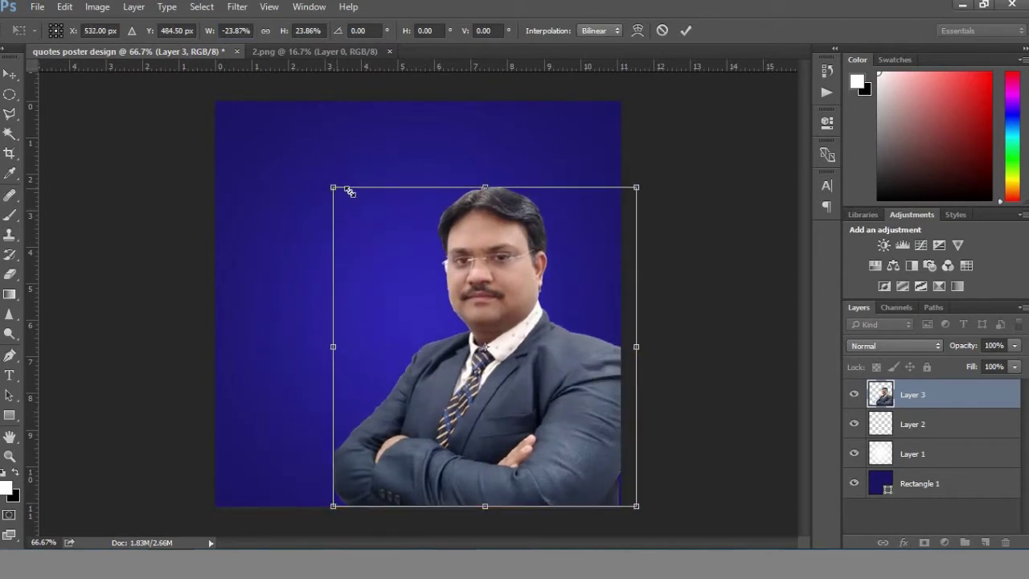
left_click_drag(349, 191, 378, 223)
left_click_drag(484, 321, 500, 321)
key("Return")
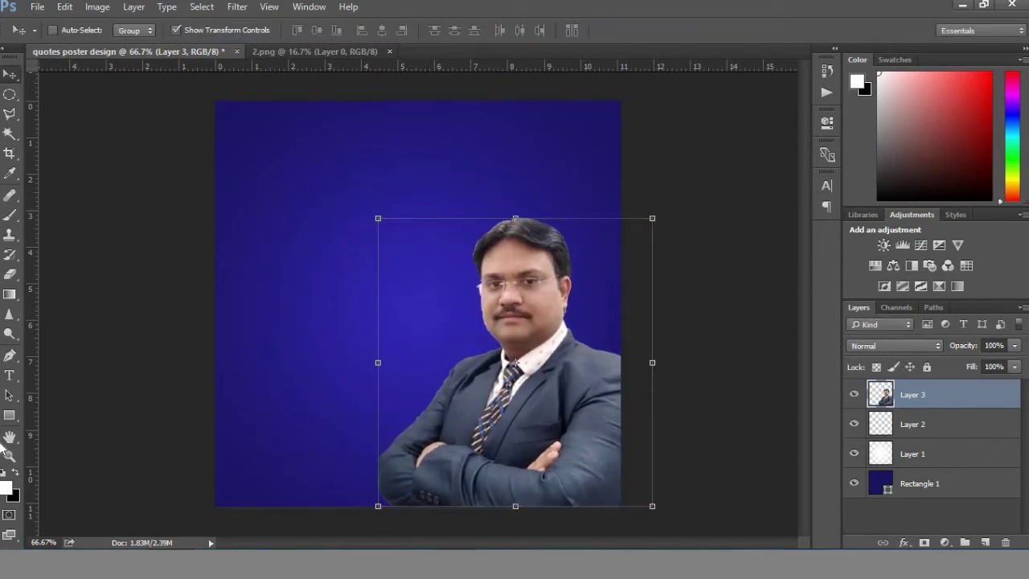
left_click(10, 454)
- Move Layer 2 above the portrait and add a new empty layer
left_click_drag(942, 423, 942, 390)
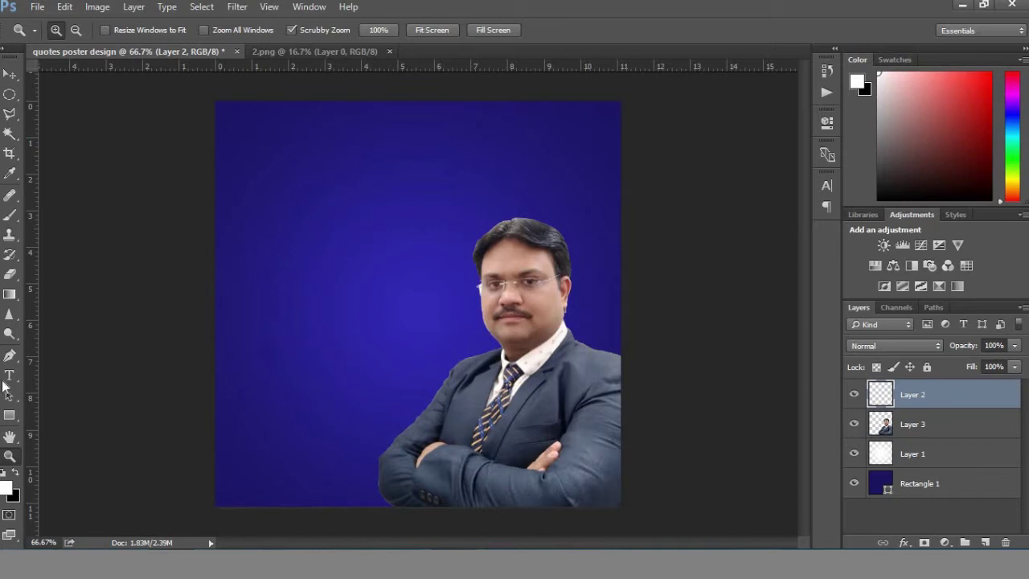
key("t")
left_click_drag(370, 402, 515, 395)
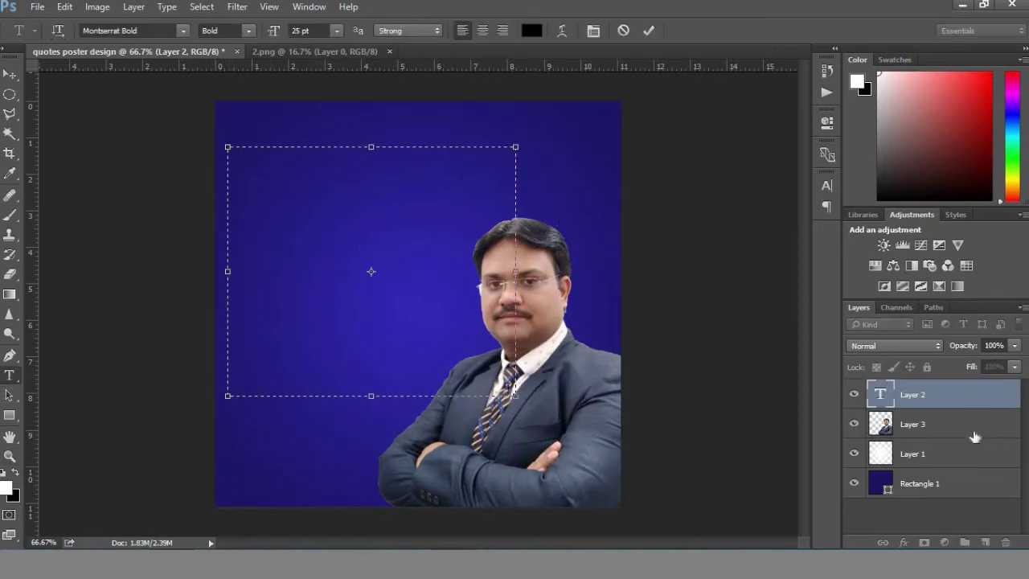
key("Escape")
left_click(985, 542)
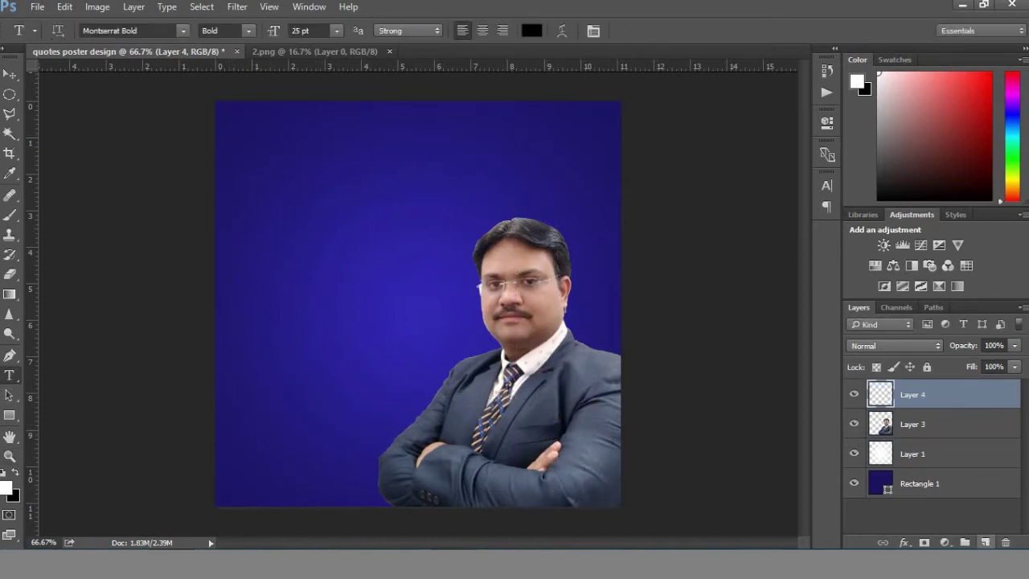
- Paste the quote 'WORK HARD IN SILENCE AND LET THE SUCCESS BE THE NOISE' as white text
key("alt+Tab")
key("ctrl+a")
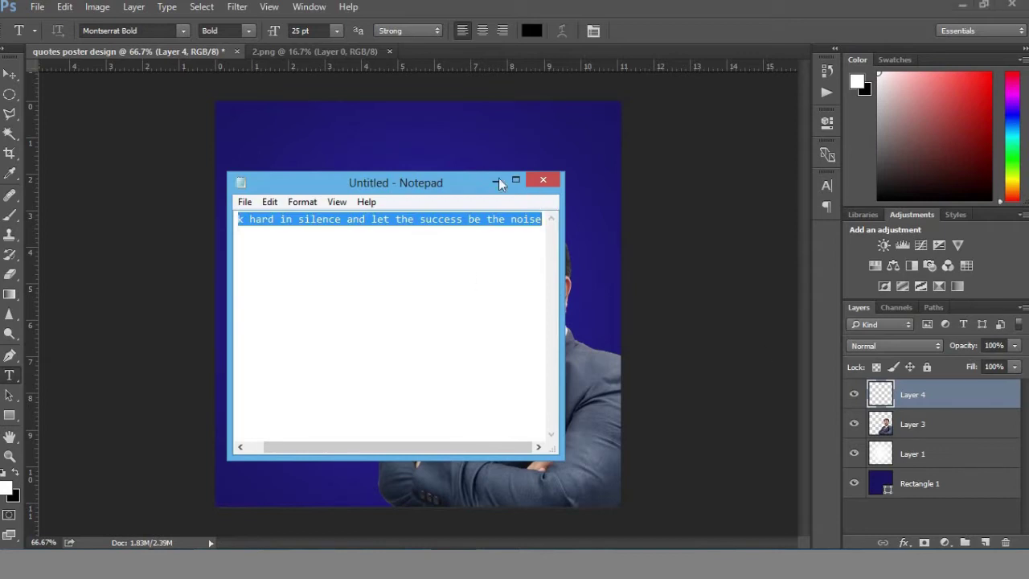
left_click(496, 180)
left_click(326, 270)
key("ctrl+v")
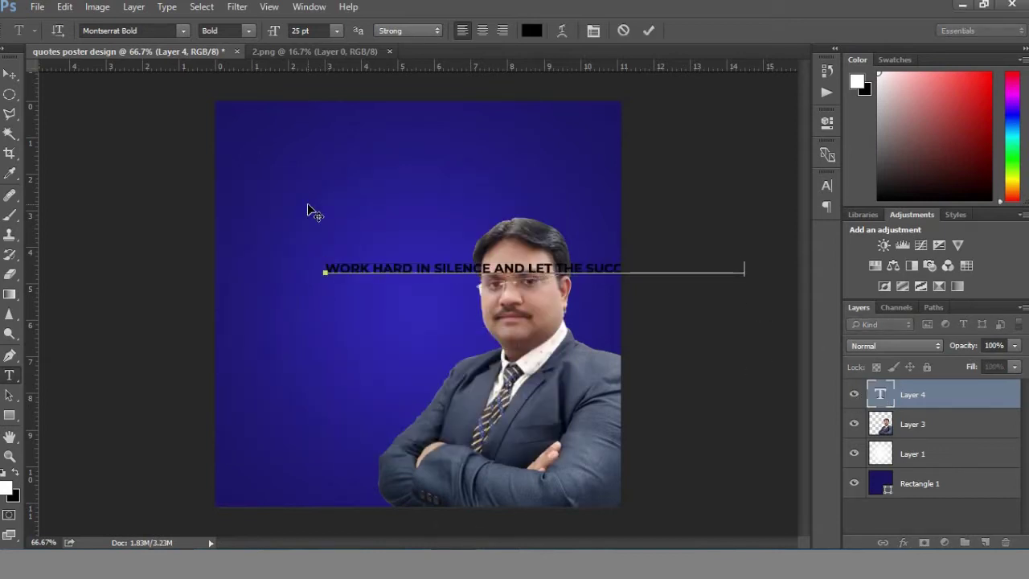
key("ctrl+a")
left_click(532, 31)
left_click(969, 178)
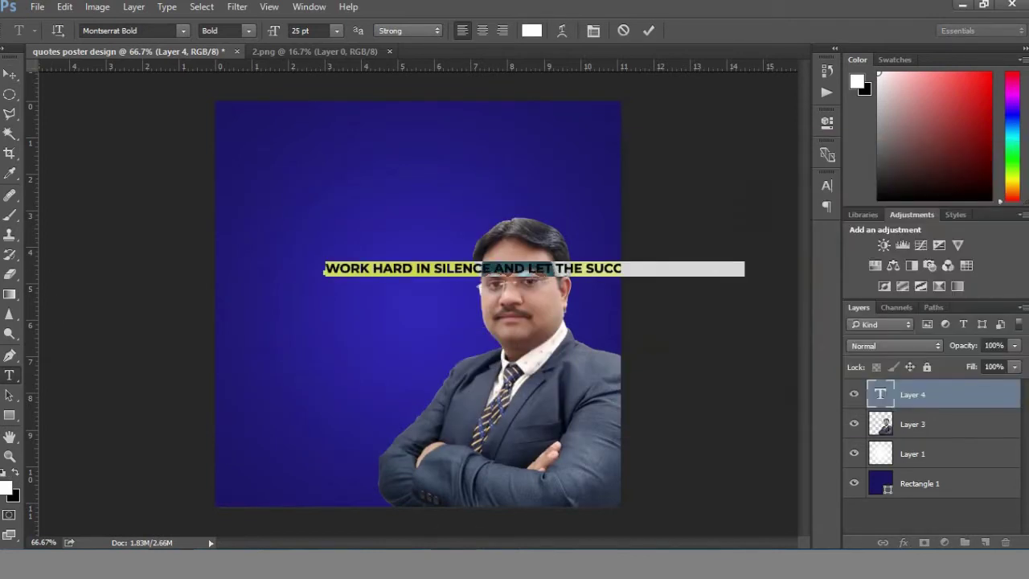
left_click(10, 73)
- Duplicate the quote line, hide the original, and trim the copy to WORK HARD
left_click_drag(418, 275, 298, 253)
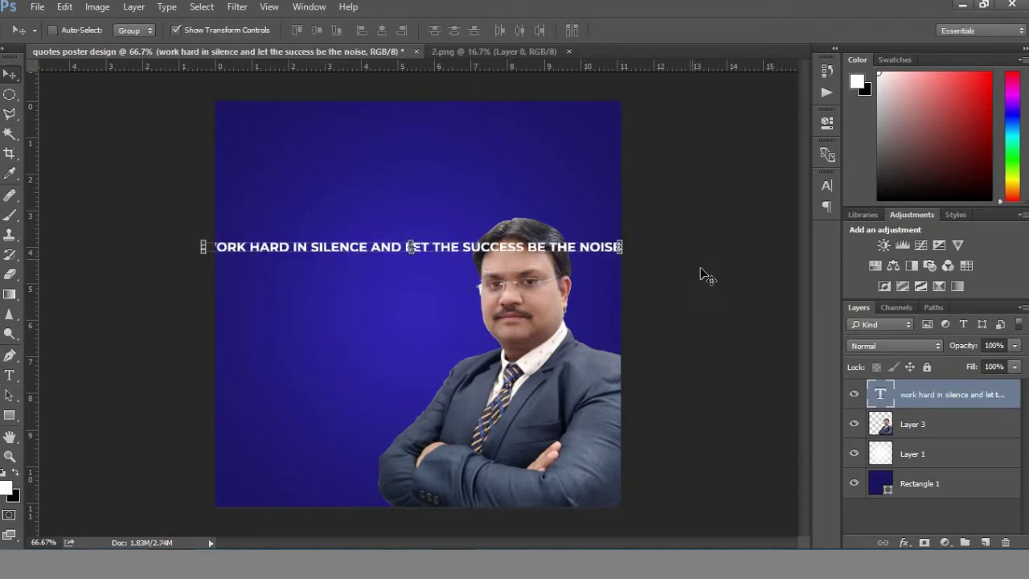
left_click_drag(434, 257, 434, 295)
left_click(853, 424)
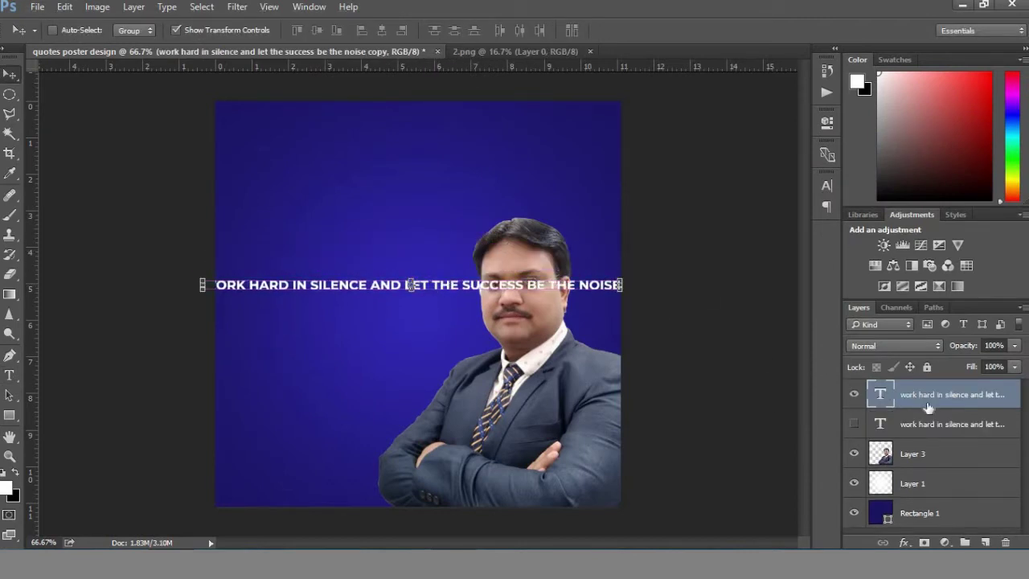
left_click(9, 376)
left_click(260, 283)
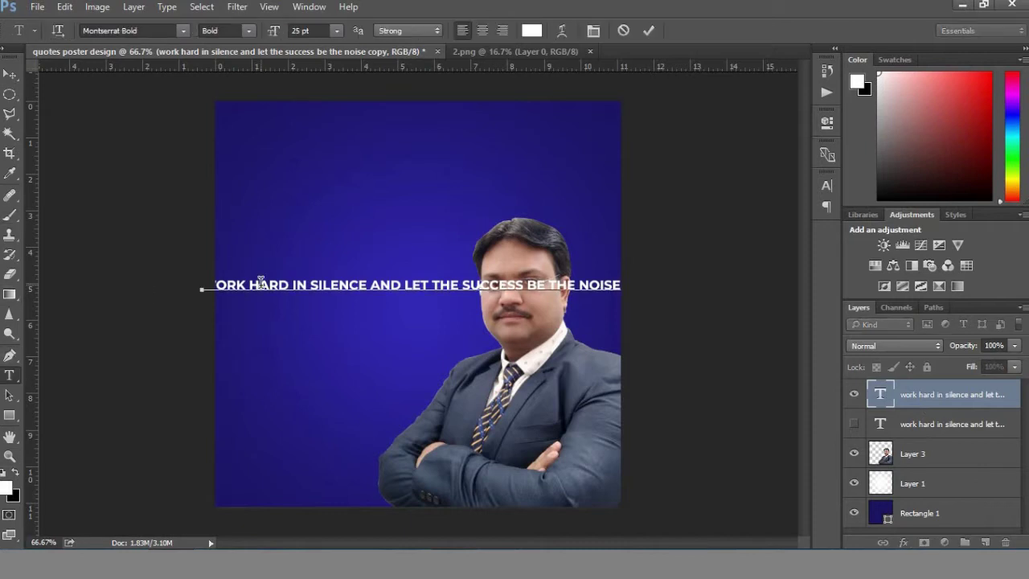
left_click_drag(290, 283, 772, 291)
key("Delete")
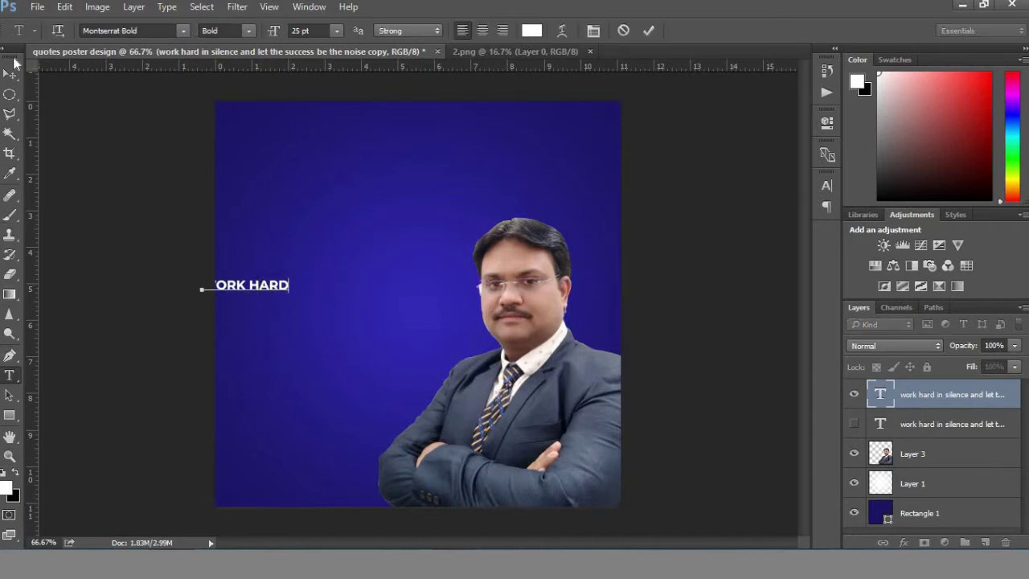
key("ctrl+Return")
- Enlarge WORK HARD and move it to the upper left of the poster
key("v")
mouse_move(287, 265)
left_mouse_down()
mouse_move(338, 201)
mouse_move(375, 220)
mouse_move(422, 213)
left_mouse_up()
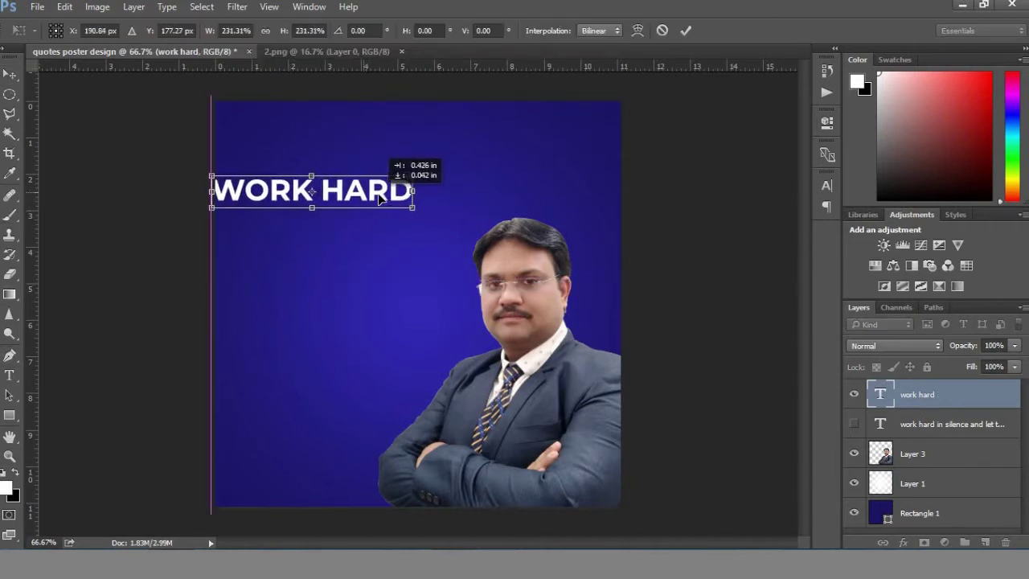
key("Return")
key("z")
- Try the Muro Regular and Nexa Rust Sans Black fonts on WORK HARD
left_click(250, 269)
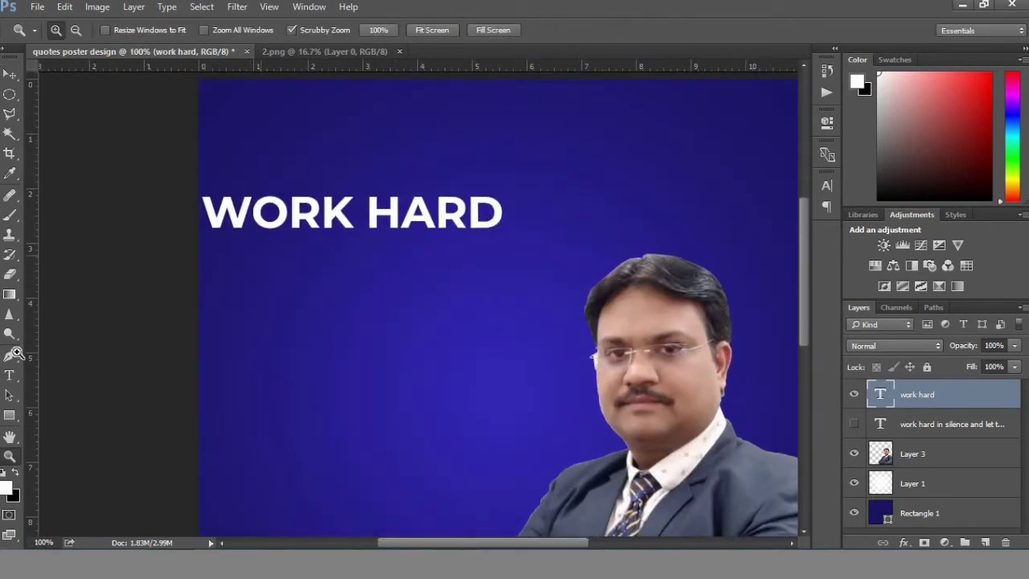
key("t")
left_click(284, 217)
key("ctrl+a")
left_click(184, 31)
scroll(351, 233, "down", 5)
scroll(352, 233, "down", 5)
scroll(351, 232, "down", 5)
left_click(339, 261)
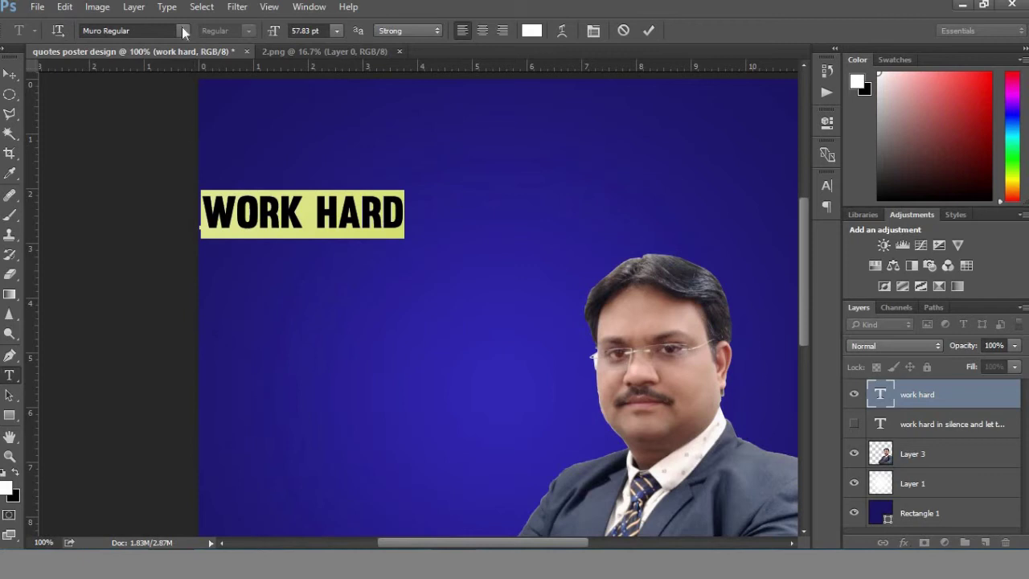
left_click(184, 31)
scroll(338, 306, "down", 5)
scroll(343, 291, "down", 4)
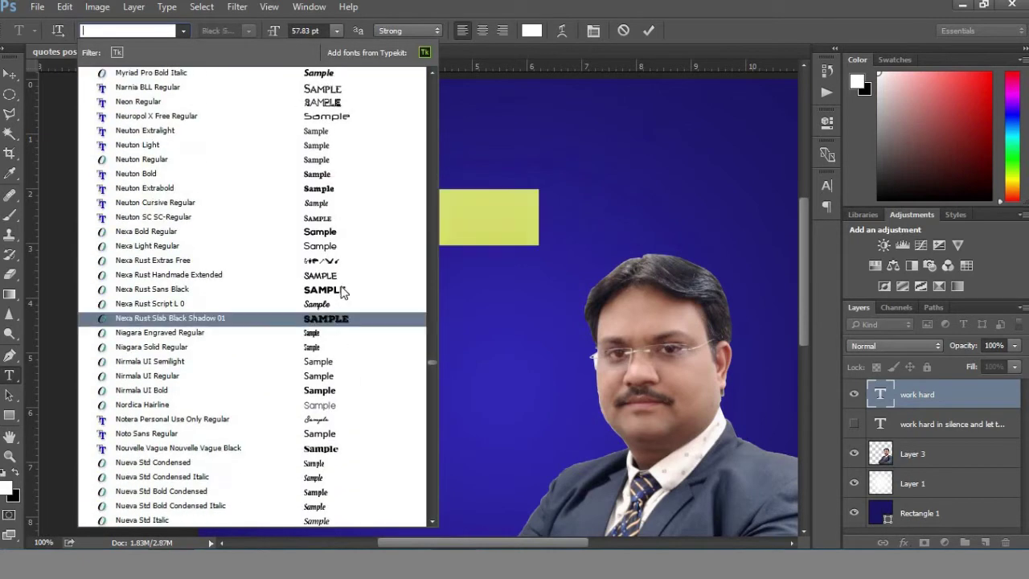
left_click(343, 291)
left_click(9, 74)
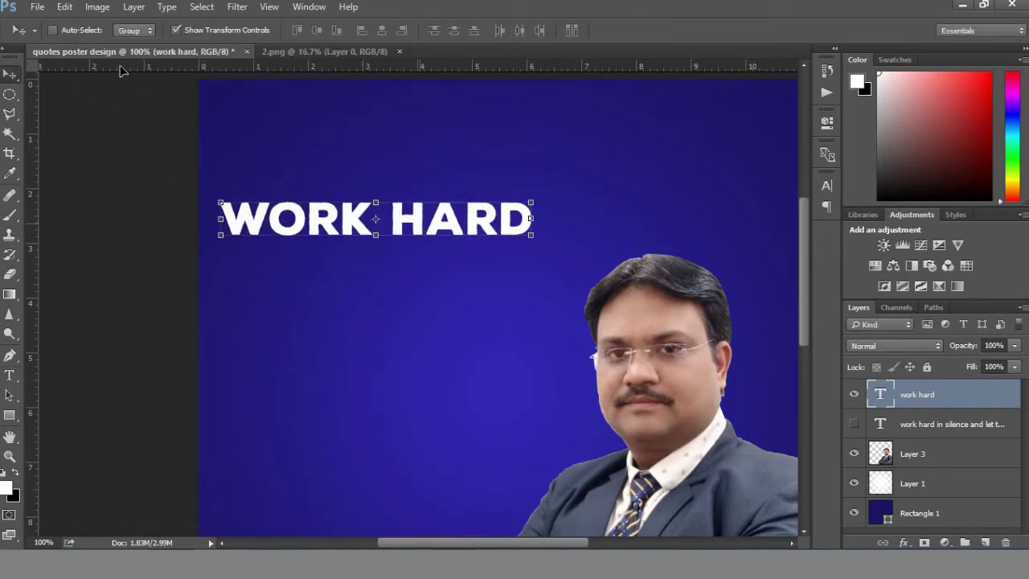
- Try Pangram Medium, then settle on SkyFall Done Regular for WORK HARD
left_click(10, 376)
triple_click(370, 219)
left_click(183, 31)
scroll(346, 315, "down", 6)
scroll(342, 311, "down", 6)
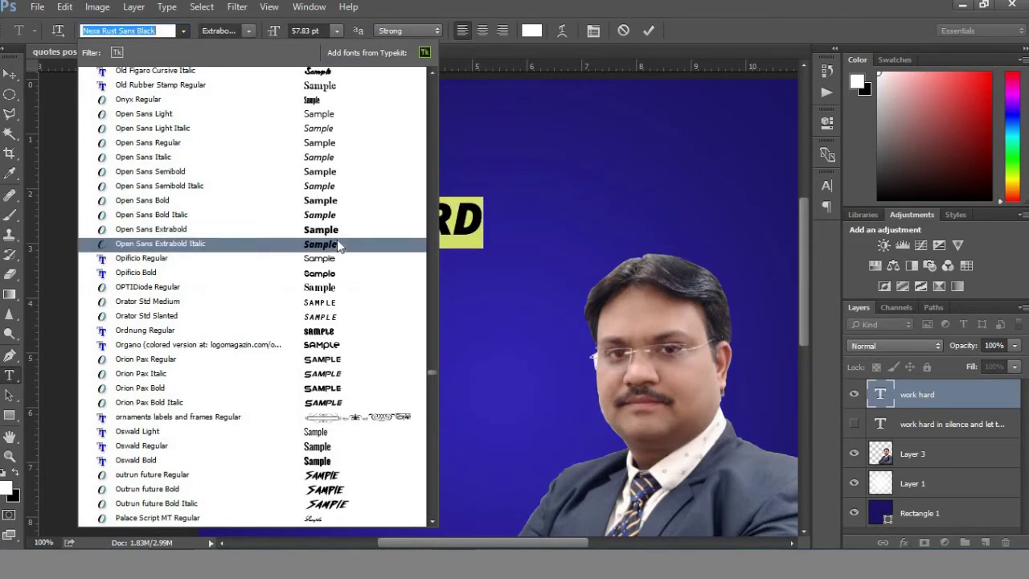
scroll(342, 241, "down", 2)
scroll(354, 201, "down", 4)
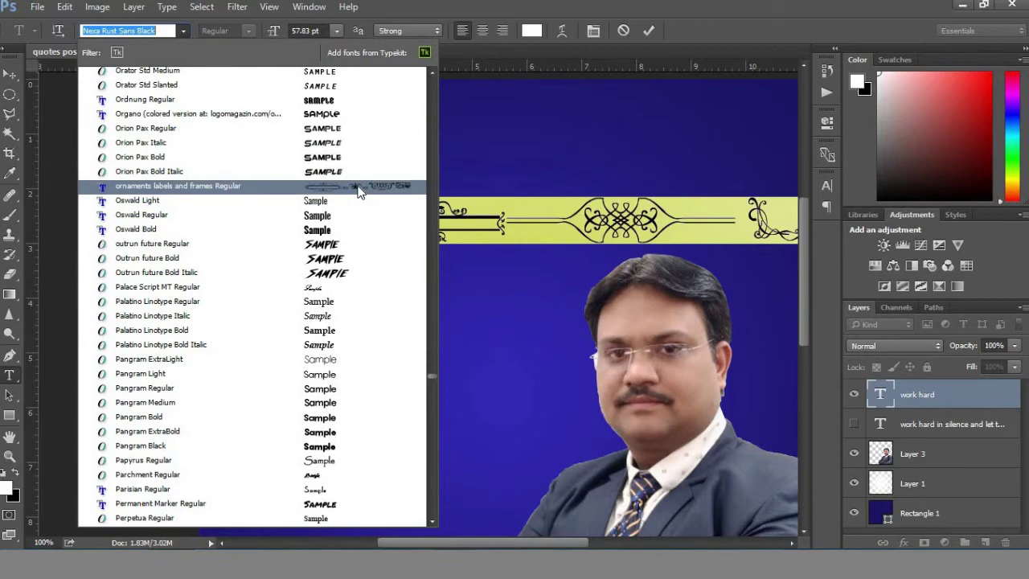
scroll(359, 191, "down", 1)
scroll(358, 191, "down", 2)
left_click(336, 226)
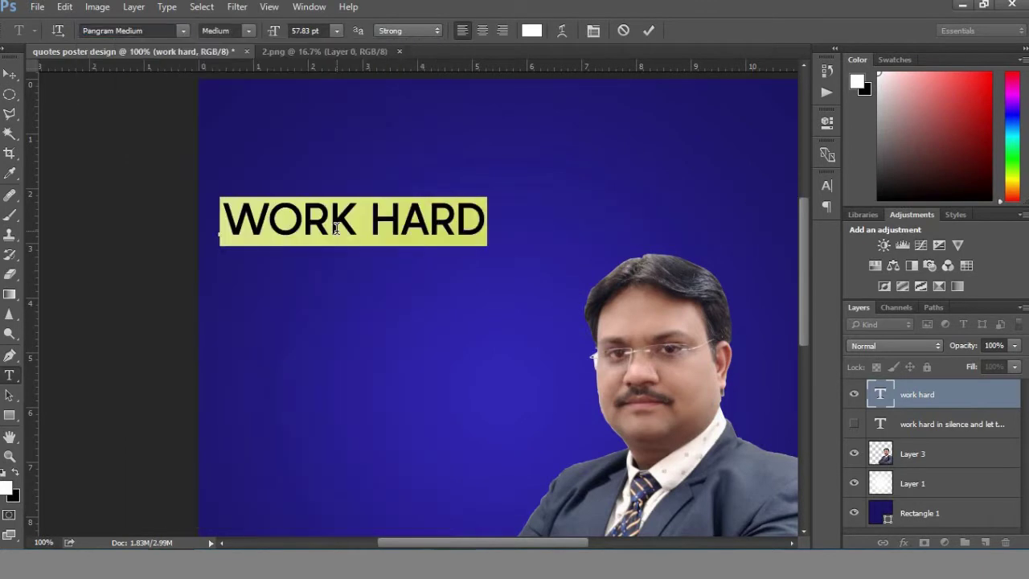
scroll(409, 303, "down", 5)
scroll(409, 303, "down", 5)
scroll(409, 306, "down", 5)
scroll(408, 290, "down", 5)
scroll(409, 279, "down", 5)
scroll(408, 279, "down", 5)
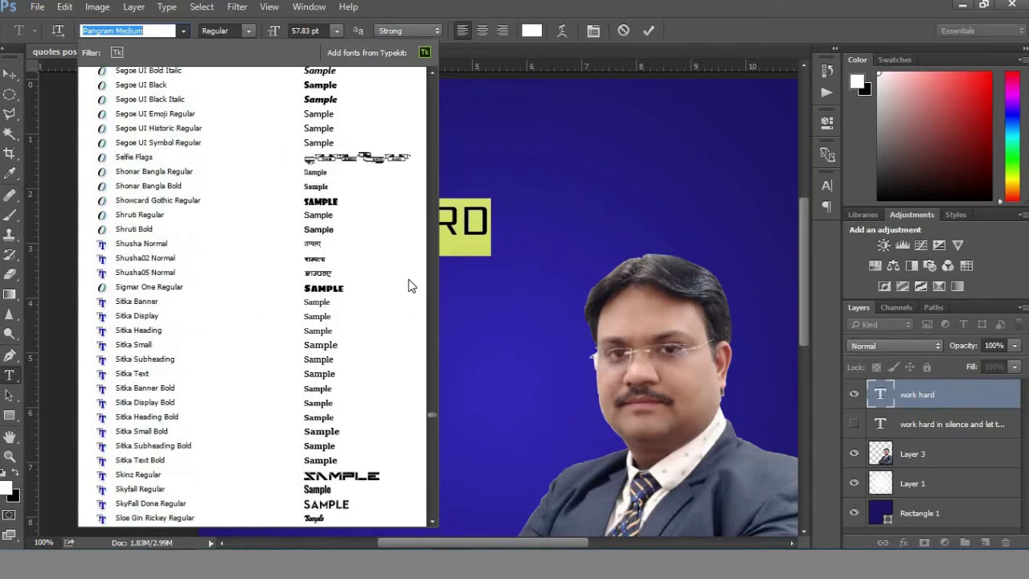
scroll(409, 279, "down", 2)
left_click(334, 299)
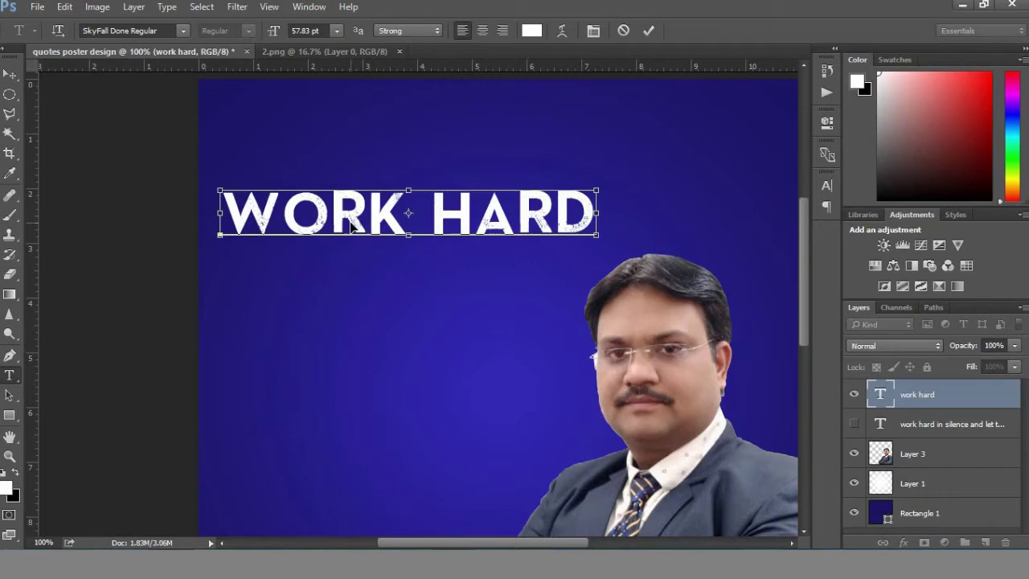
- Tighten WORK HARD's letter tracking to -80 in the Character panel
key("ctrl+a")
left_click(828, 186)
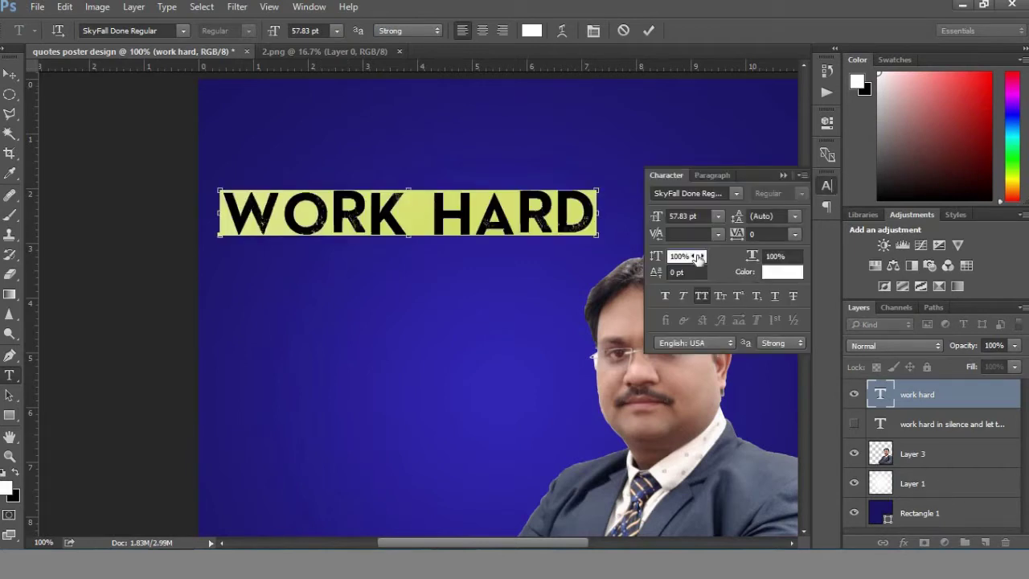
left_click(773, 256)
type("80")
key("Return")
scroll(771, 264, "up", 8)
scroll(776, 263, "up", 2)
left_click(759, 234)
scroll(763, 236, "down", 2)
scroll(763, 236, "down", 2)
scroll(763, 236, "up", 6)
scroll(762, 236, "down", 3)
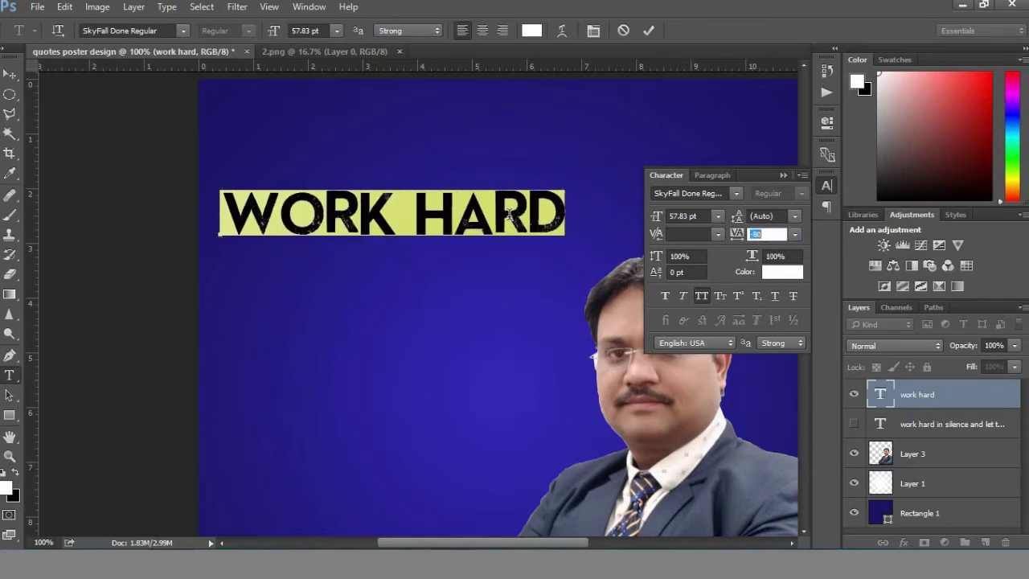
left_click(342, 213)
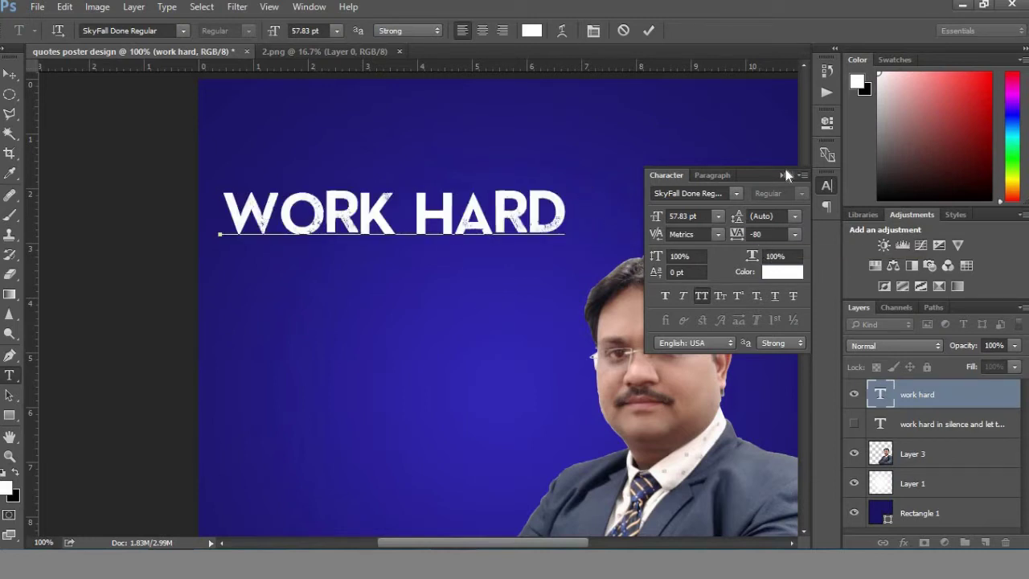
left_click(783, 173)
- Scale WORK HARD up to about 142% and make the full quote line visible again
left_click(10, 75)
key("ctrl+t")
left_click_drag(573, 183, 681, 167)
mouse_move(636, 198)
left_mouse_down()
mouse_move(637, 181)
mouse_move(656, 195)
left_mouse_up()
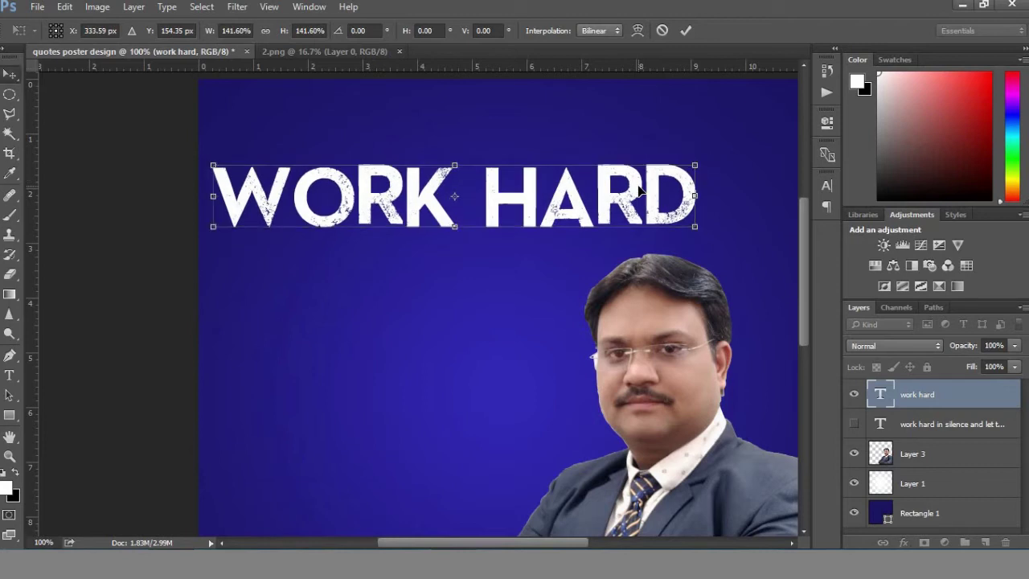
key("Return")
left_click(855, 423)
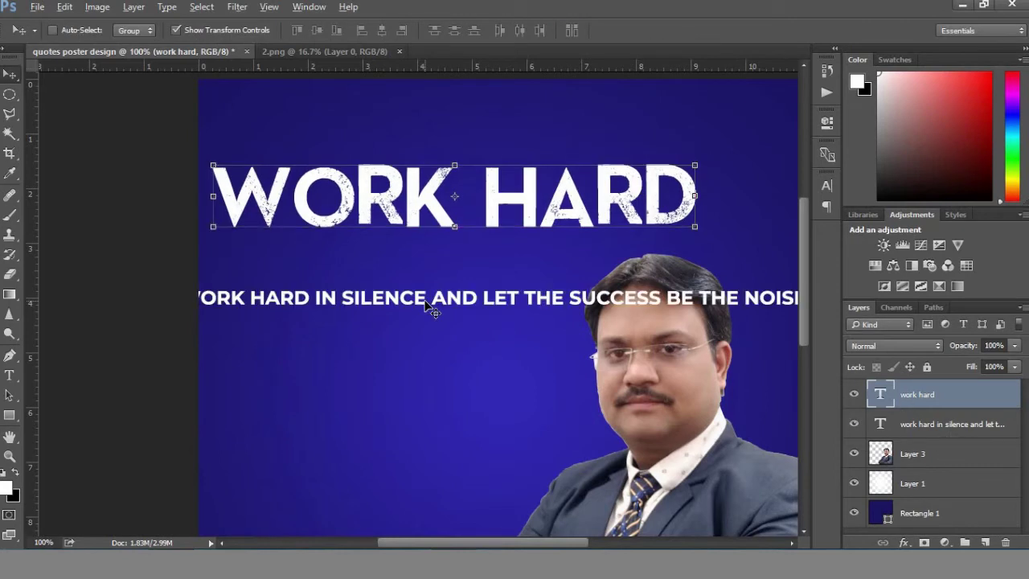
- Duplicate the quote line, hide the original, and trim the copy down to IN SILENCE
left_click(949, 424)
left_click_drag(416, 302, 418, 330)
key("ctrl+z")
key("t")
left_click(307, 298)
left_click_drag(308, 297, 156, 301)
key("BackSpace")
left_click_drag(617, 290, 773, 301)
key("BackSpace")
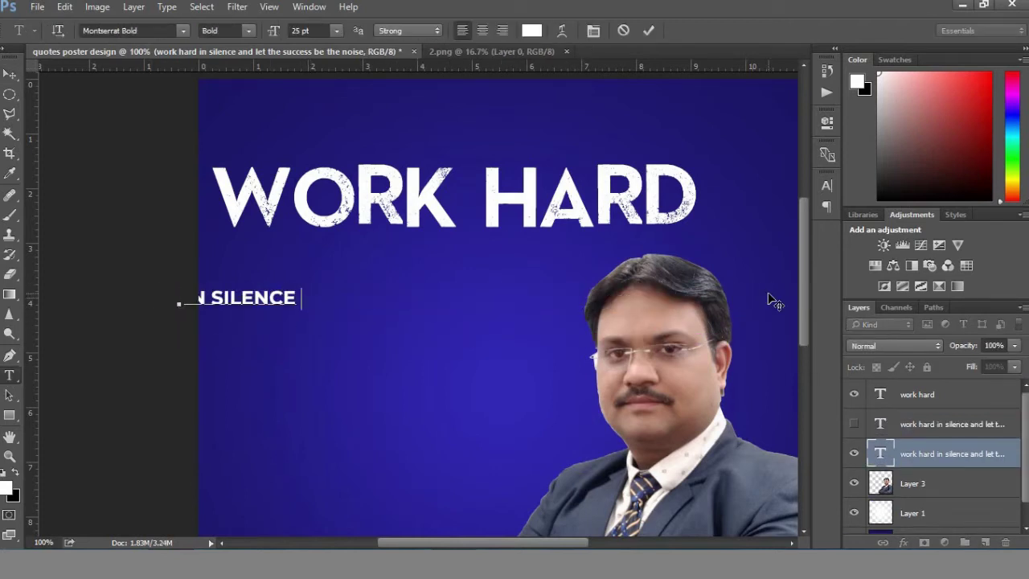
key("ctrl+Return")
- Try a vertical layout for IN SILENCE, then return it horizontal, enlarged, below the heading
left_click(410, 295)
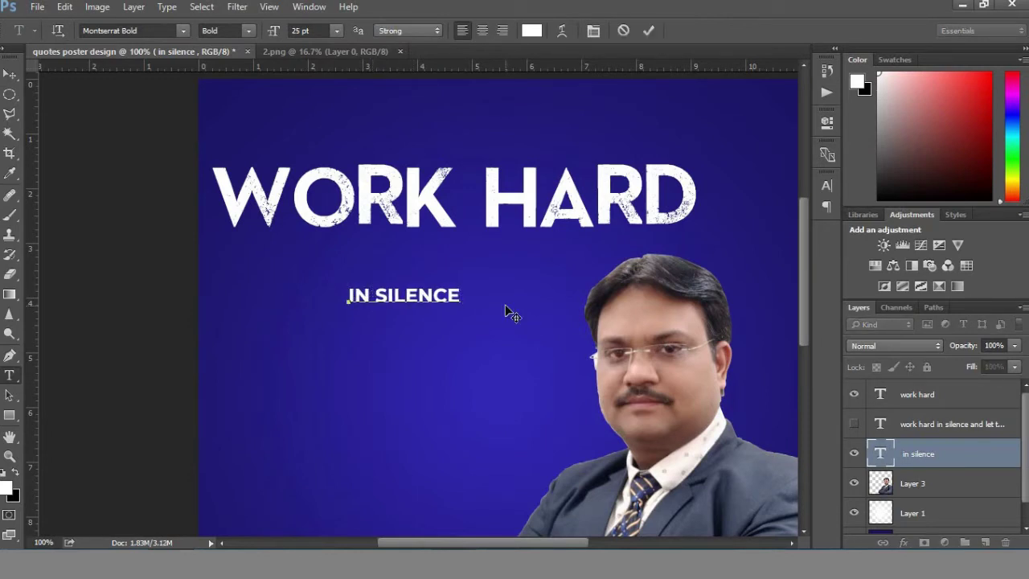
left_click(8, 75)
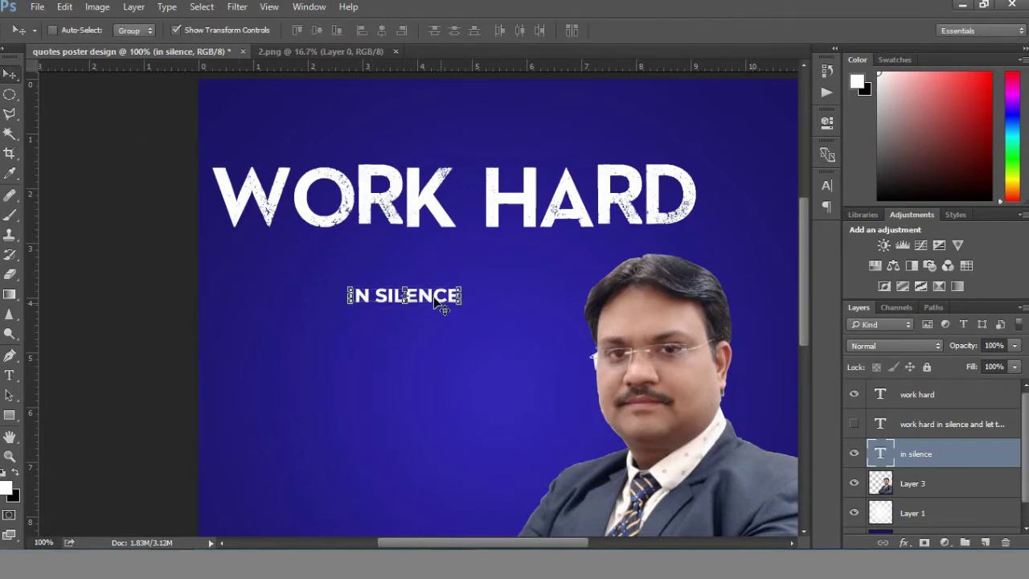
left_click_drag(476, 288, 594, 229)
key("ctrl+t")
mouse_move(627, 265)
left_mouse_down()
mouse_move(629, 296)
mouse_move(556, 340)
left_mouse_up()
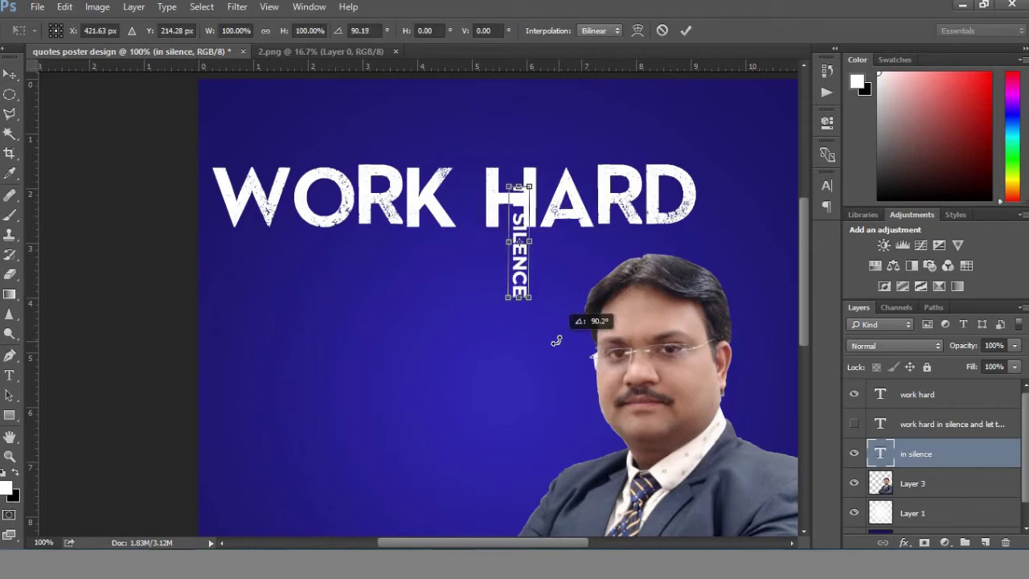
left_click_drag(519, 265, 715, 201)
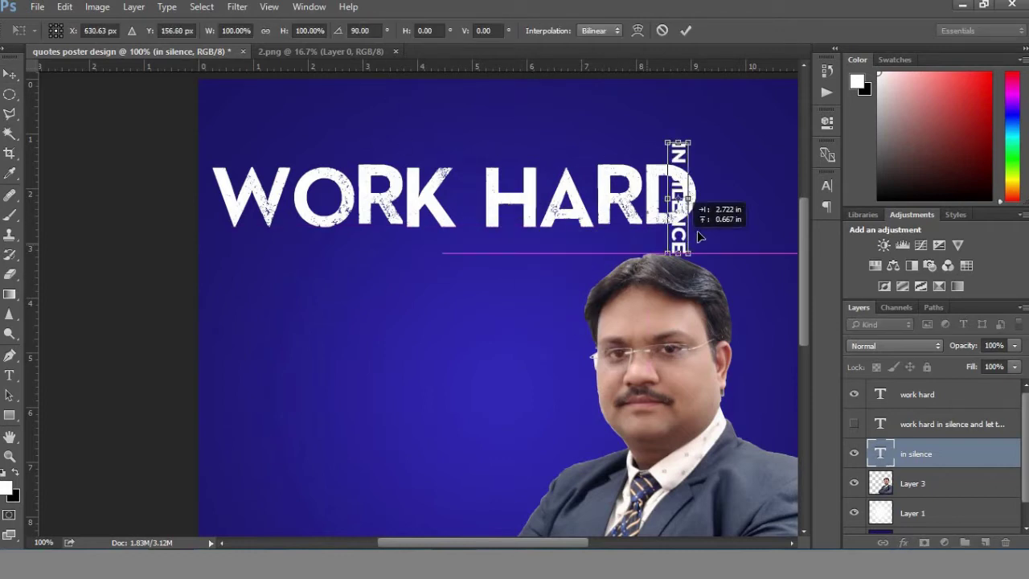
left_click_drag(725, 139, 713, 183)
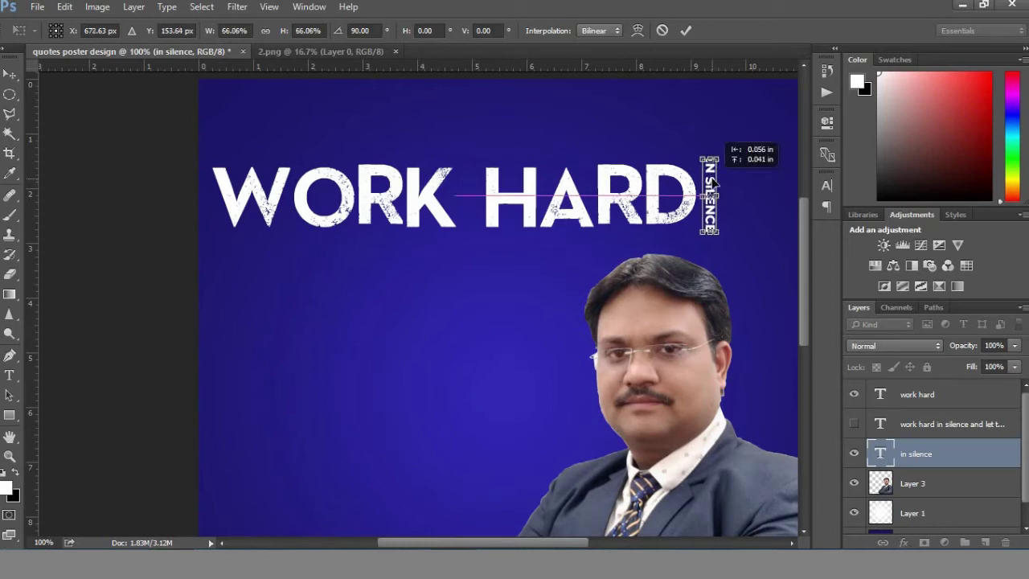
left_click_drag(713, 183, 451, 300)
left_click_drag(483, 354, 595, 183)
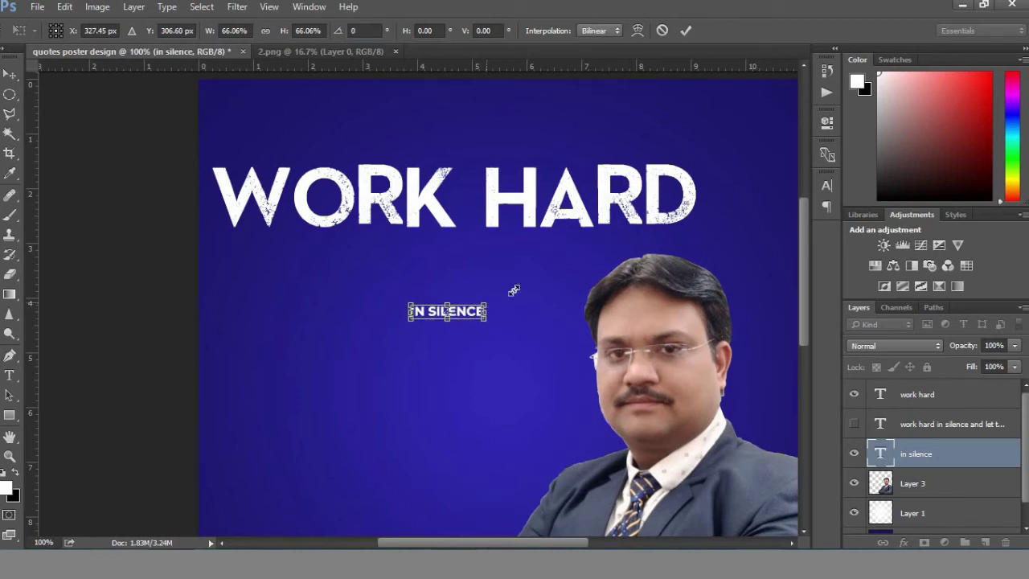
left_click_drag(513, 290, 567, 271)
key("Return")
- Duplicate the IN SILENCE line and trim the upper copy to just IN
left_click_drag(268, 286, 268, 328)
key("t")
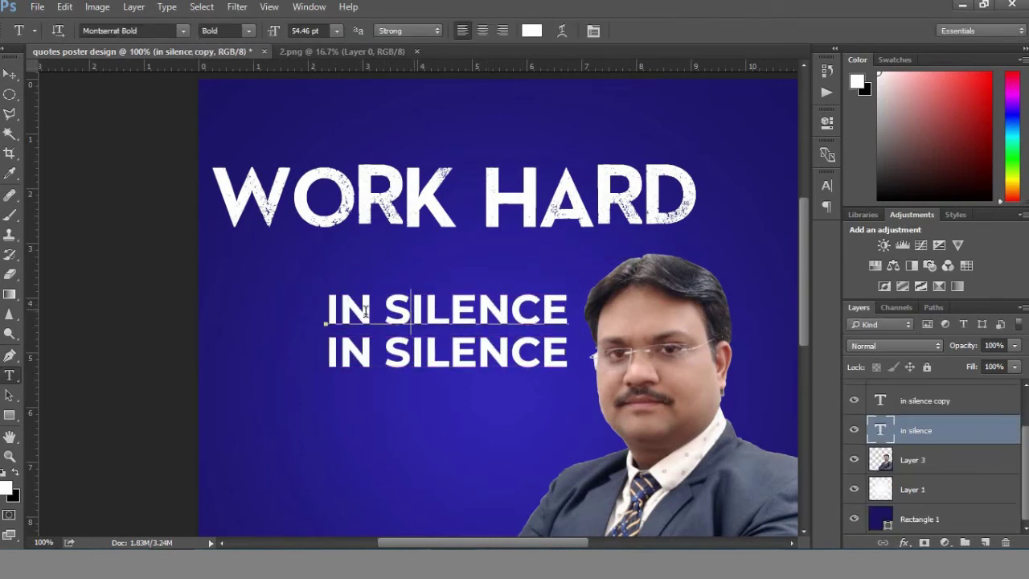
left_click_drag(382, 312, 967, 312)
key("BackSpace")
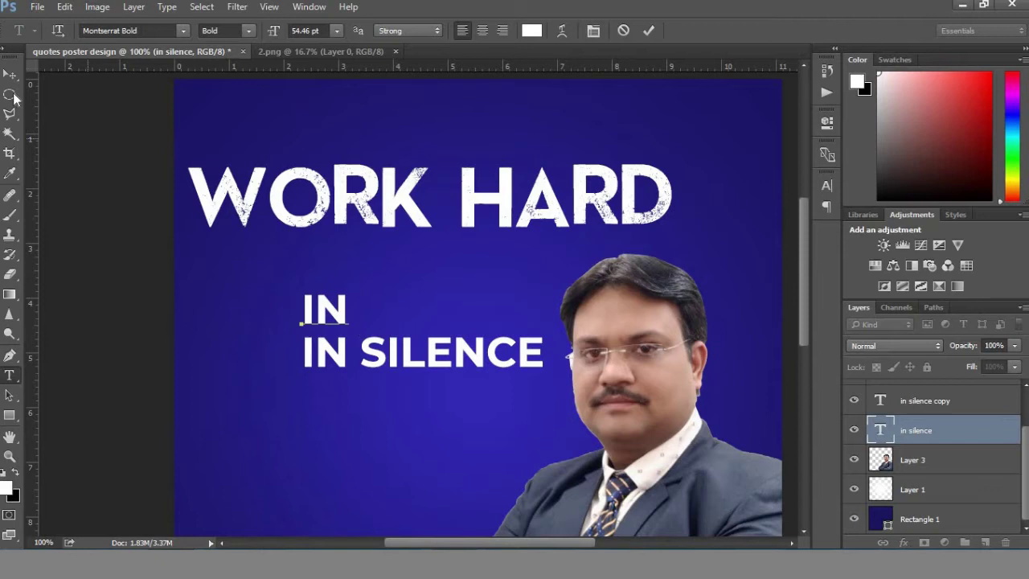
left_click_drag(326, 313, 704, 200)
key("ctrl+Return")
scroll(643, 354, "right", 3)
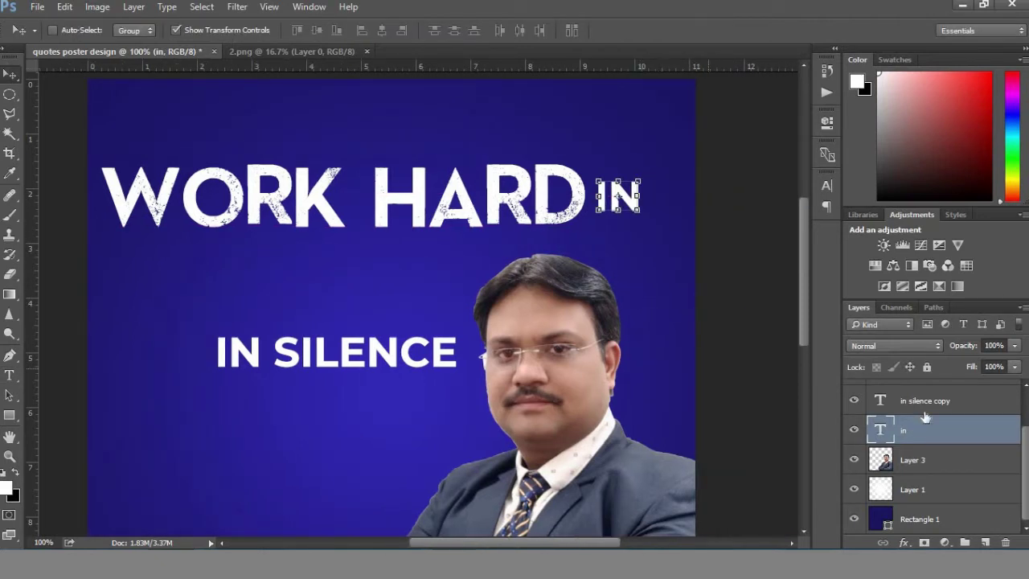
scroll(925, 417, "up", 2)
- Shrink WORK HARD to about 85%, shift it left, and place IN right after it
left_click(949, 395)
key("t")
left_click(388, 204)
key("ctrl+Return")
key("ctrl+t")
left_click_drag(585, 160, 547, 168)
left_click_drag(509, 201, 476, 203)
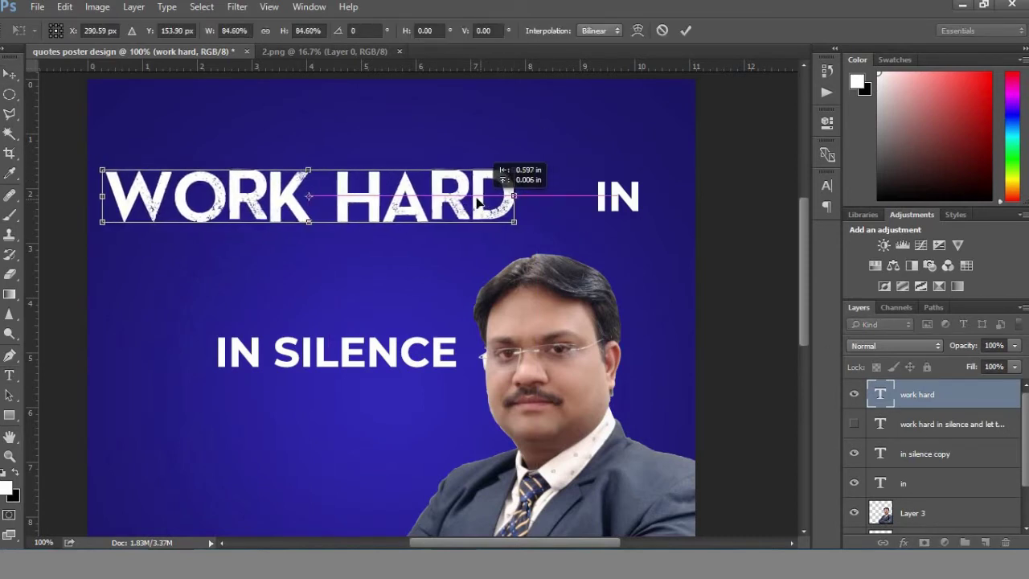
key("Return")
left_click(631, 201, "ctrl")
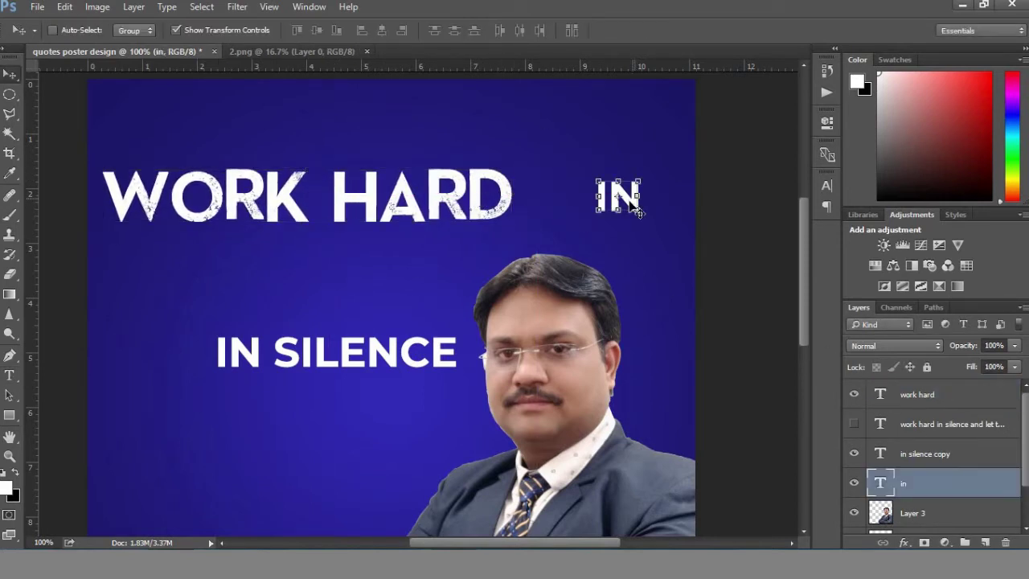
left_click_drag(635, 209, 555, 220)
- Nudge the IN SILENCE line up-left and delete IN, leaving only SILENCE
left_click(404, 364, "ctrl")
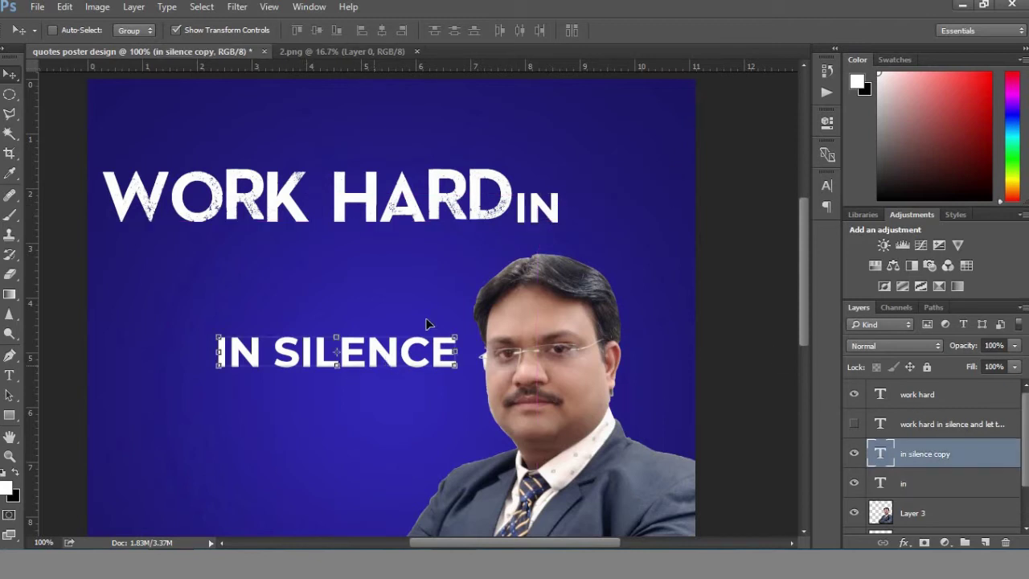
left_click_drag(427, 323, 413, 310)
key("t")
left_click(256, 342)
left_click_drag(256, 341, 156, 349)
key("BackSpace")
key("ctrl+Return")
- Rotate SILENCE exactly 90° and shrink it to sit vertically beside IN
key("v")
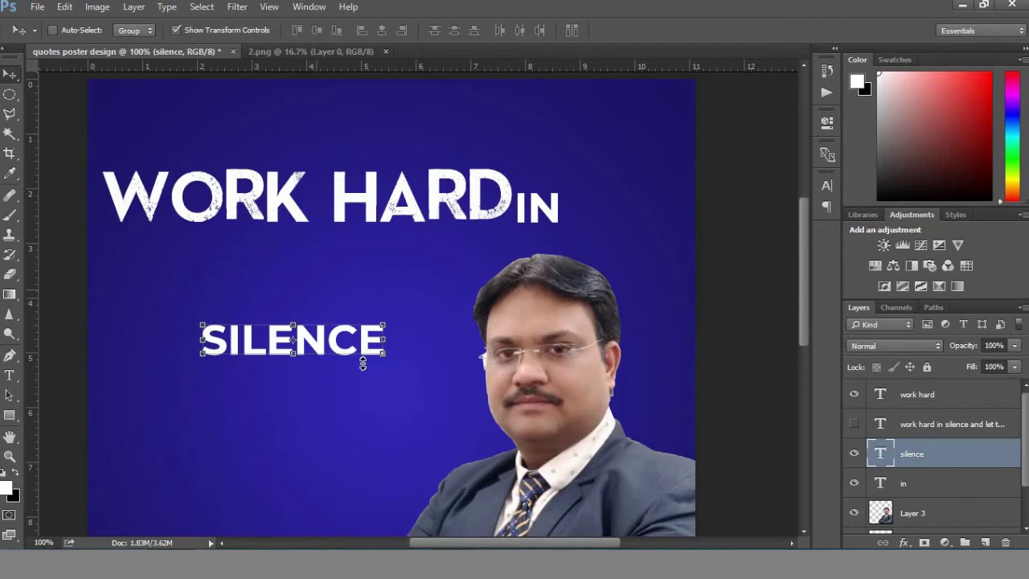
left_click_drag(362, 363, 598, 162)
key("ctrl+t")
left_click_drag(342, 30, 363, 22)
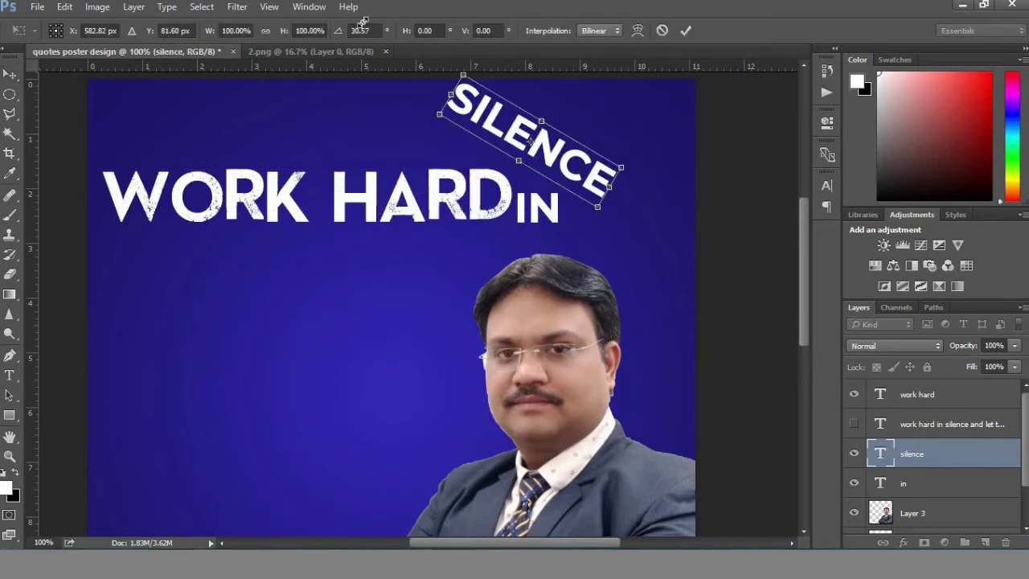
key("BackSpace")
type("90")
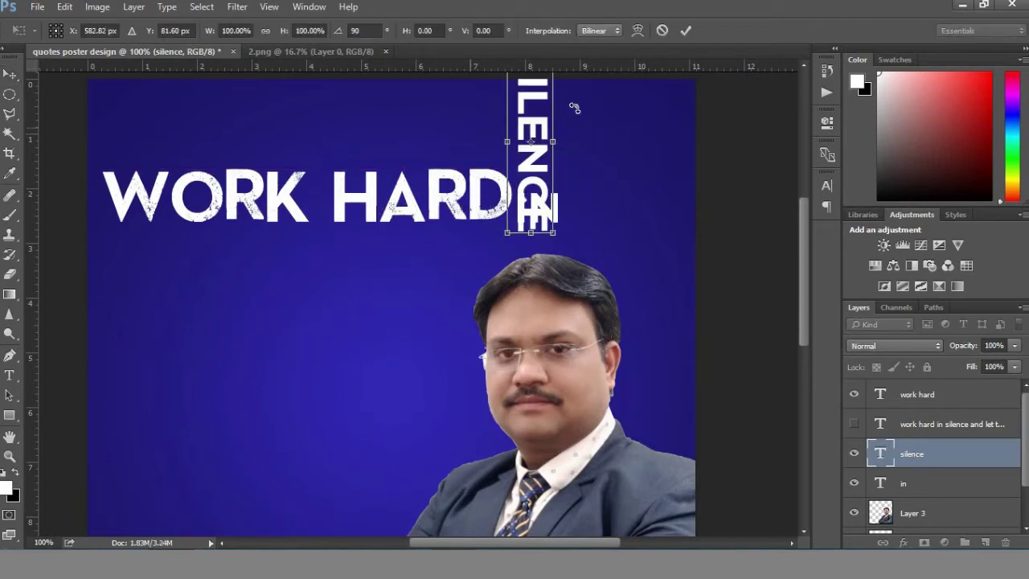
left_click_drag(535, 149, 591, 156)
mouse_move(607, 74)
left_mouse_down()
mouse_move(577, 141)
mouse_move(570, 192)
mouse_move(576, 169)
left_mouse_up()
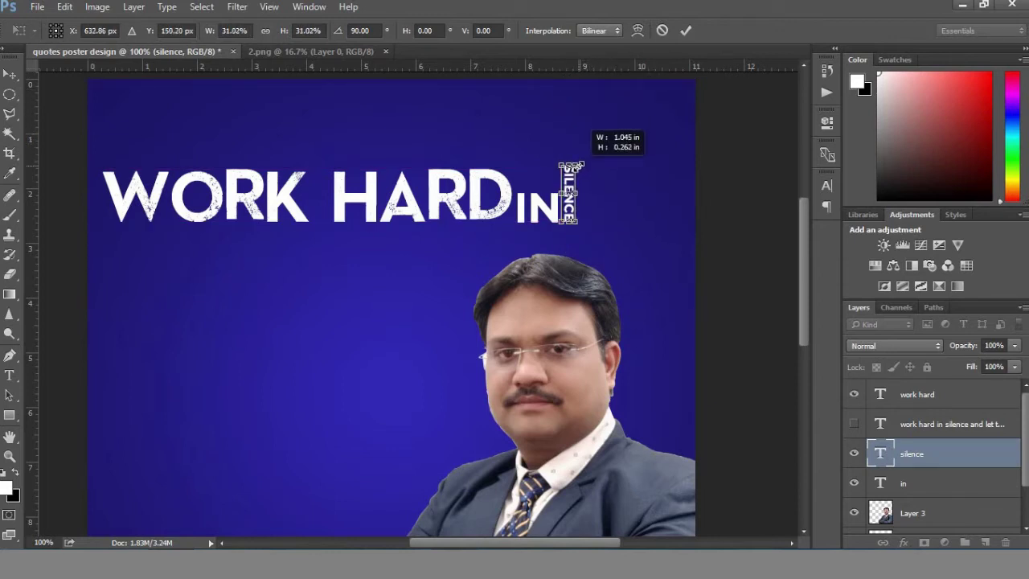
key("Return")
left_click(10, 455)
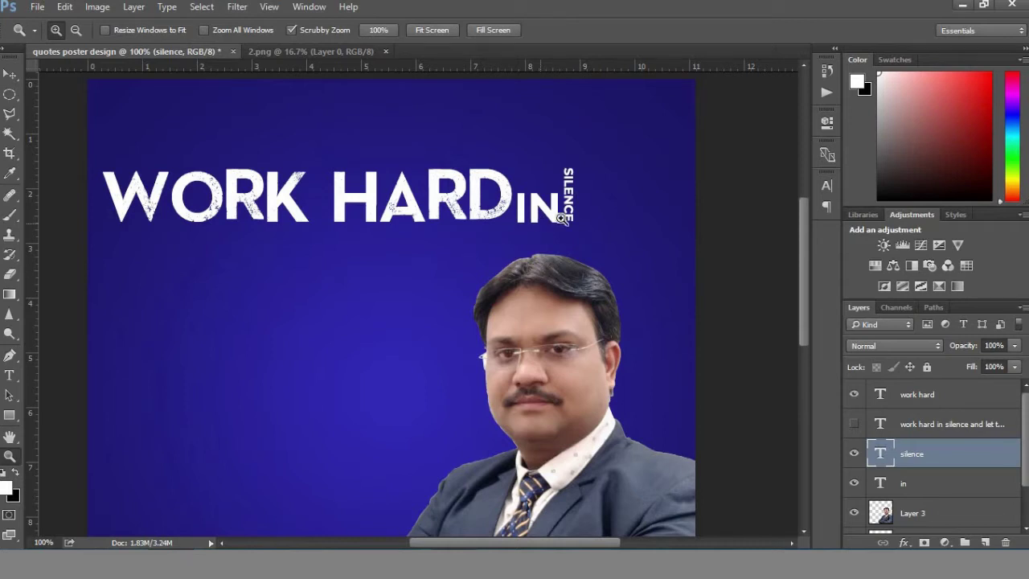
- Duplicate the full quote line lower on the poster and hide the original
left_click(925, 394)
left_click(984, 542)
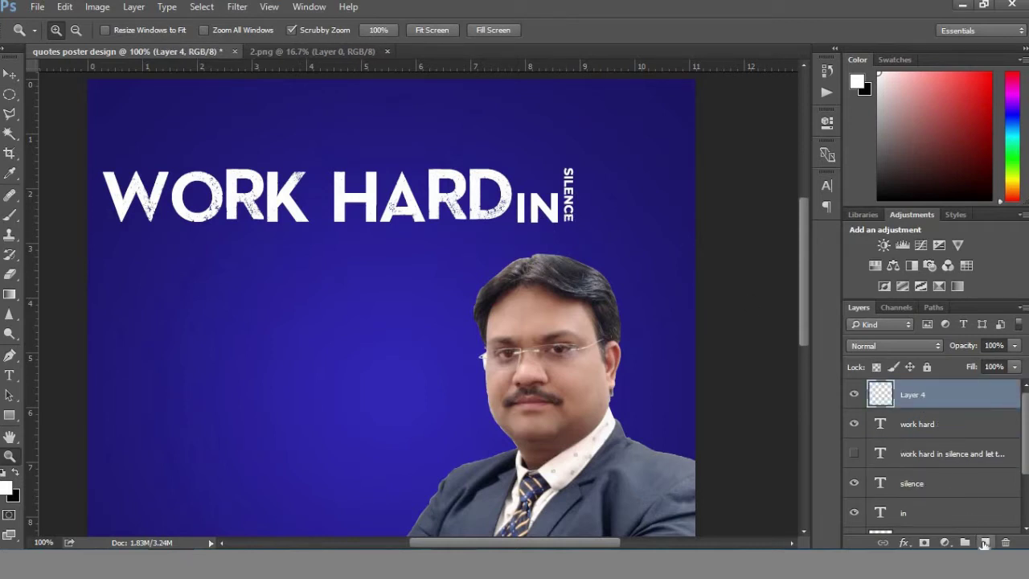
left_click(855, 454)
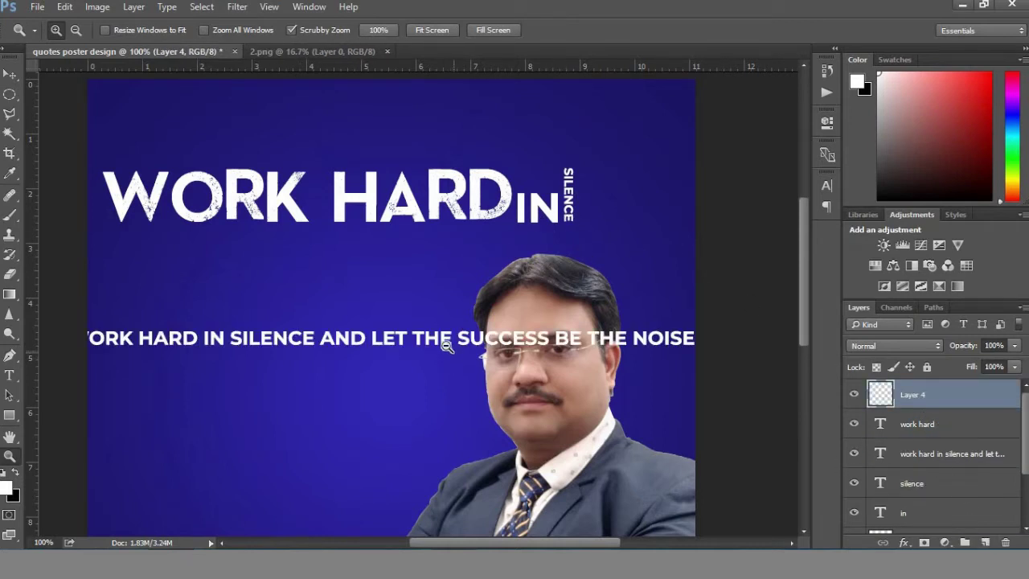
left_click(8, 73)
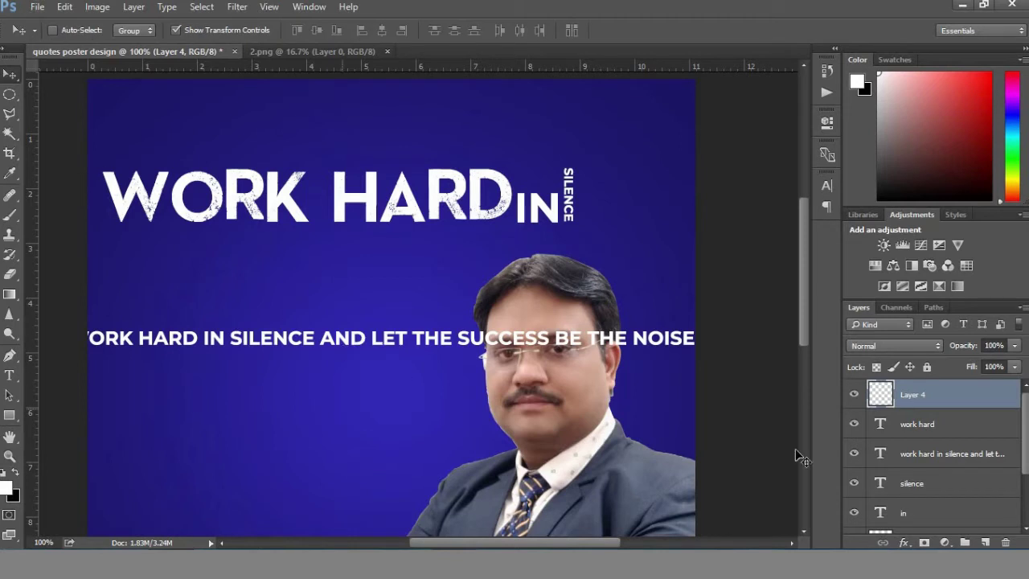
left_click(941, 453)
left_click_drag(367, 341, 366, 379)
left_click(854, 483)
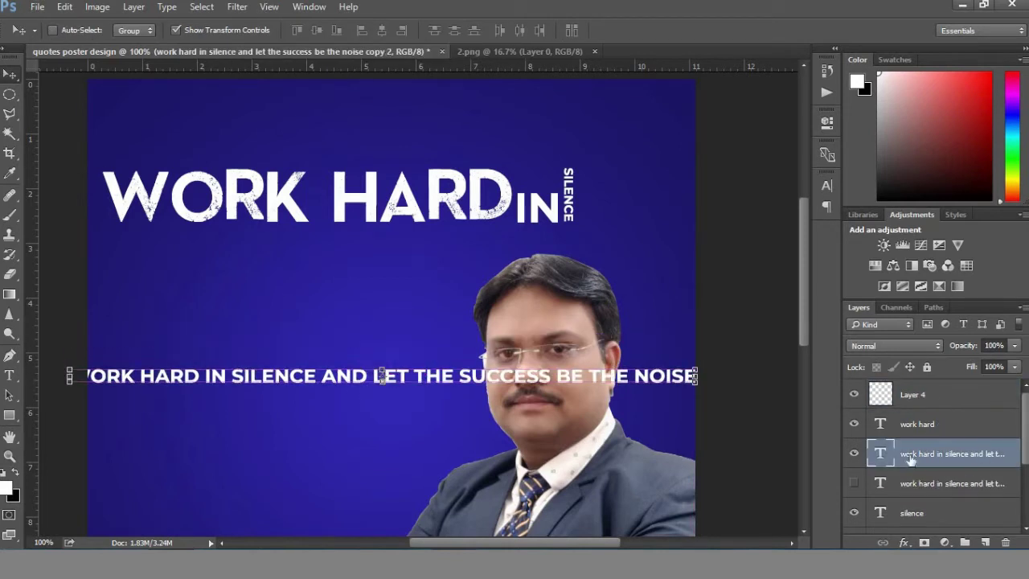
- Trim the copy to AND LET and move it just under WORK HARD
left_click(10, 375)
left_click(72, 375)
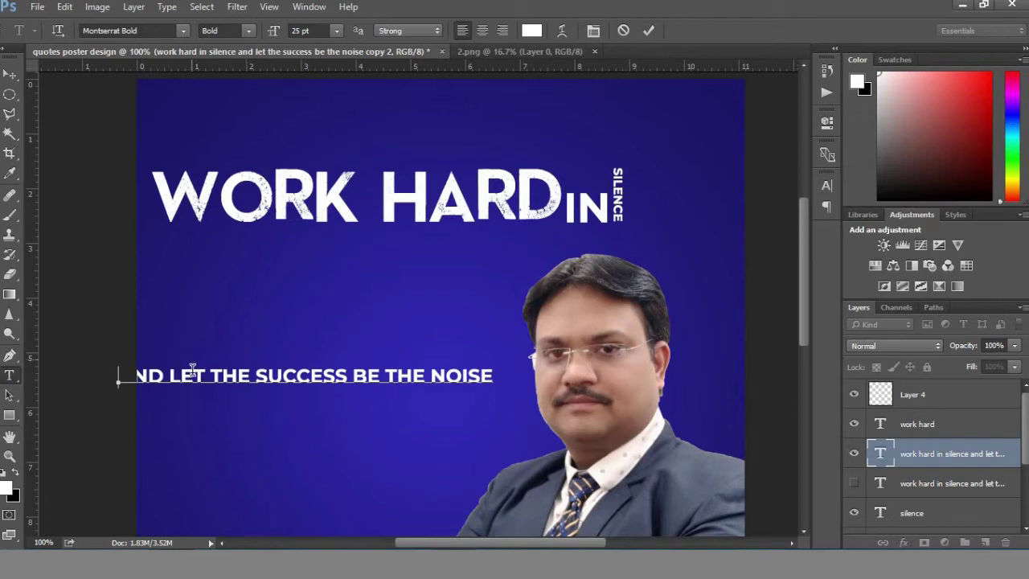
left_click_drag(210, 368, 542, 377)
key("BackSpace")
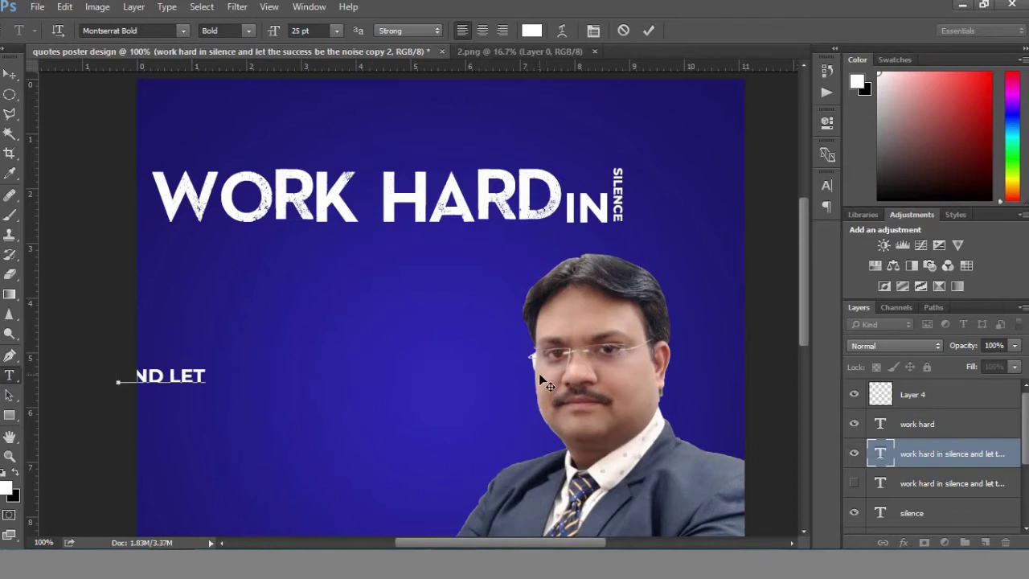
left_click(9, 73)
left_click_drag(187, 377, 221, 245)
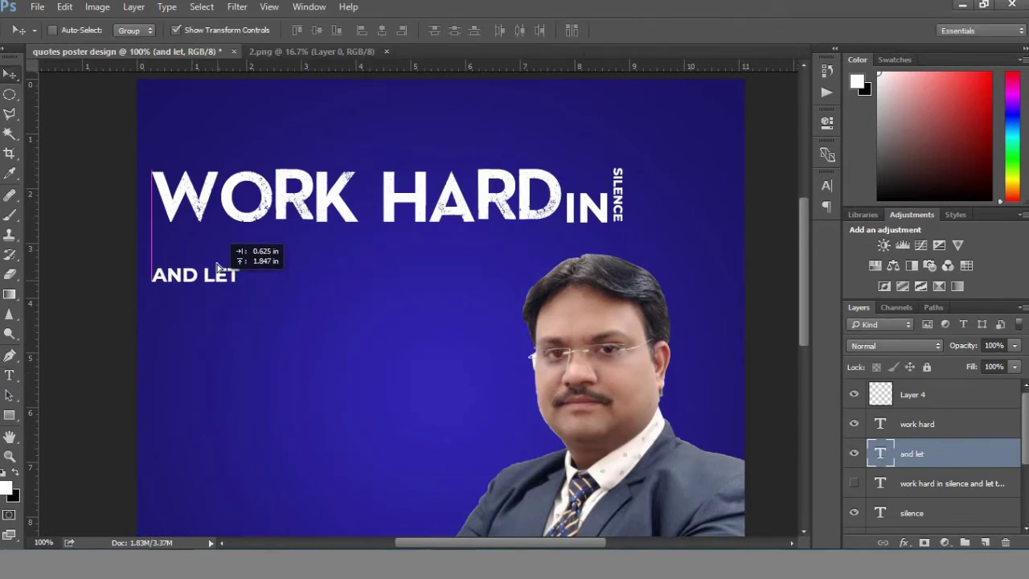
- Make another quote copy, trim it to THE SUCCESS, and move it toward AND LET
left_click(948, 483)
mouse_move(400, 337)
left_mouse_down()
mouse_move(400, 377)
mouse_move(246, 377)
mouse_move(444, 377)
left_mouse_up()
left_click(854, 512)
key("t")
left_click(410, 377)
key("BackSpace")
key("BackSpace")
left_click(9, 74)
mouse_move(305, 384)
left_mouse_down()
mouse_move(429, 292)
mouse_move(494, 269)
mouse_move(537, 273)
left_mouse_up()
key("Return")
key("t")
- Set THE SUCCESS to SkyFall Done Regular with tighter tracking, placed beside AND LET
triple_click(336, 249)
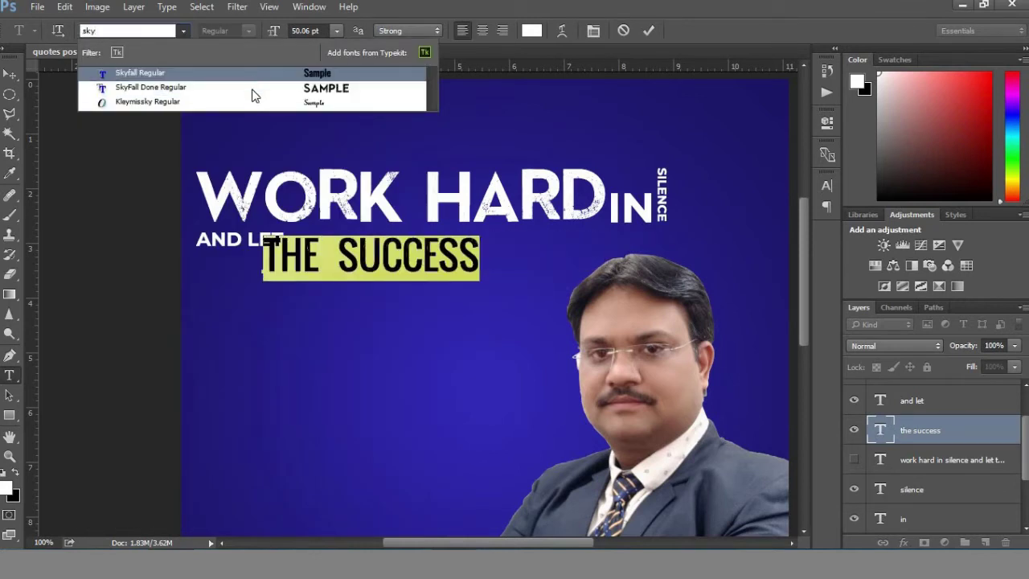
left_click(251, 84)
left_click(827, 186)
key("Down")
key("Down")
key("Down")
key("Down")
key("Down")
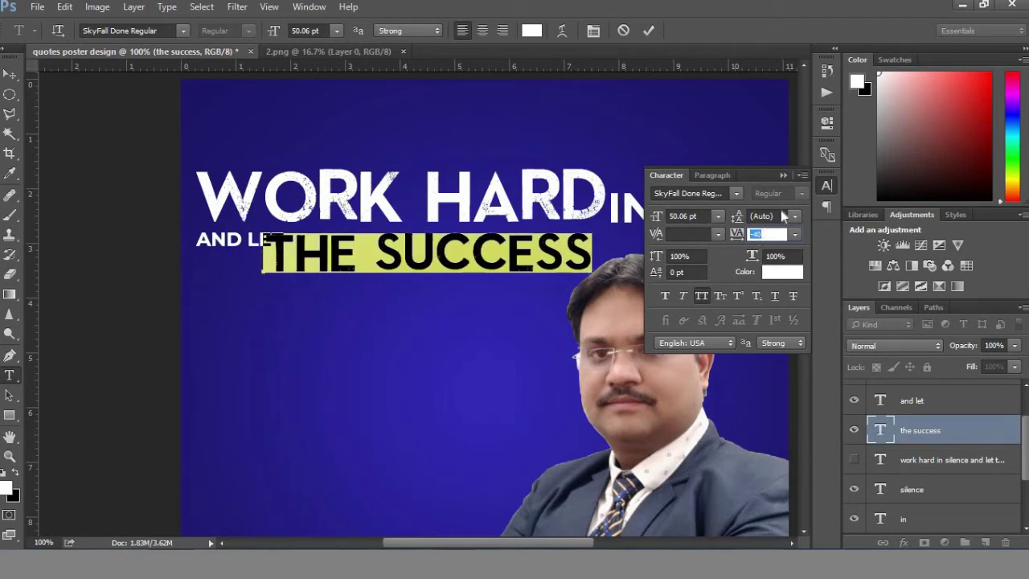
left_click(783, 175)
left_click_drag(483, 271, 500, 261)
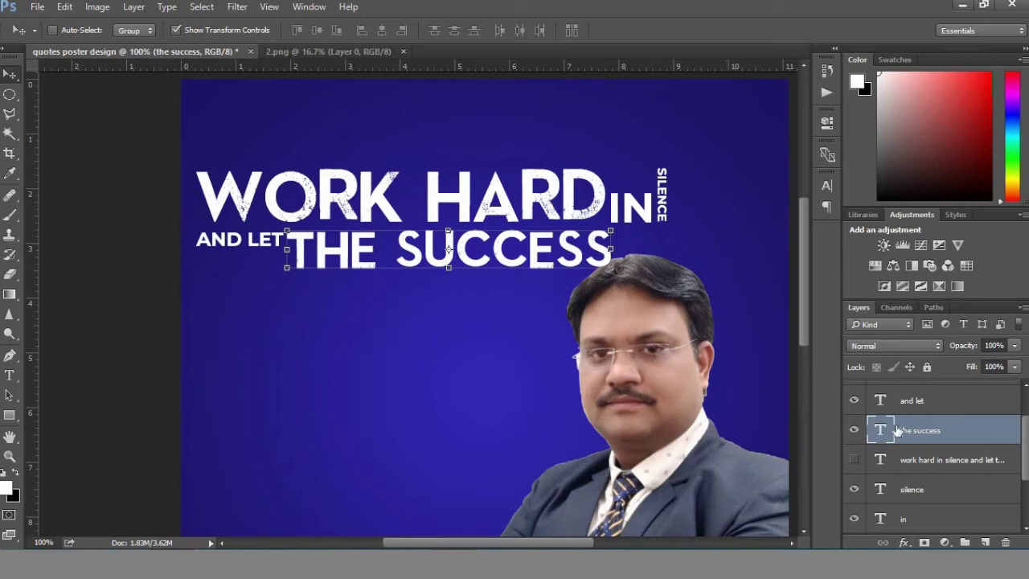
scroll(935, 426, "up", 2)
scroll(946, 487, "down", 2)
left_click(854, 454)
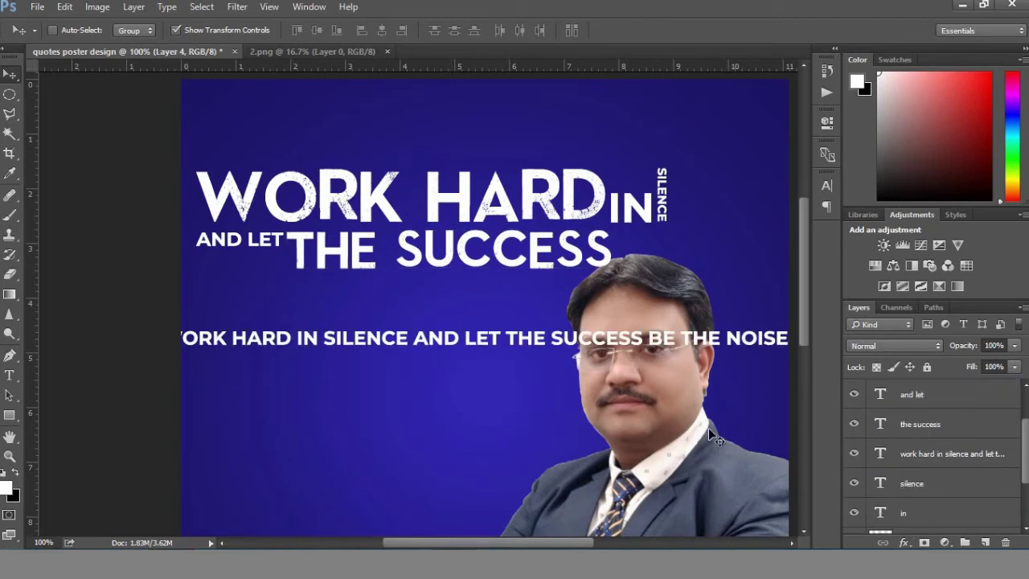
- Duplicate the quote line, trim it to BE THE NOISE, and move it toward the centre
left_click(478, 340, "ctrl")
left_click_drag(477, 340, 451, 392)
key("t")
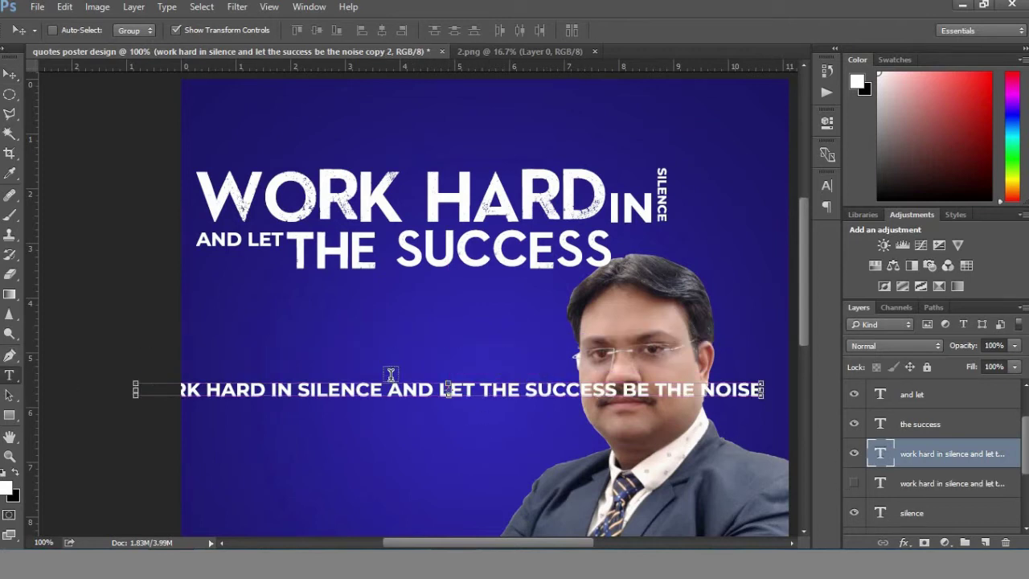
left_click_drag(139, 389, 666, 389)
key("BackSpace")
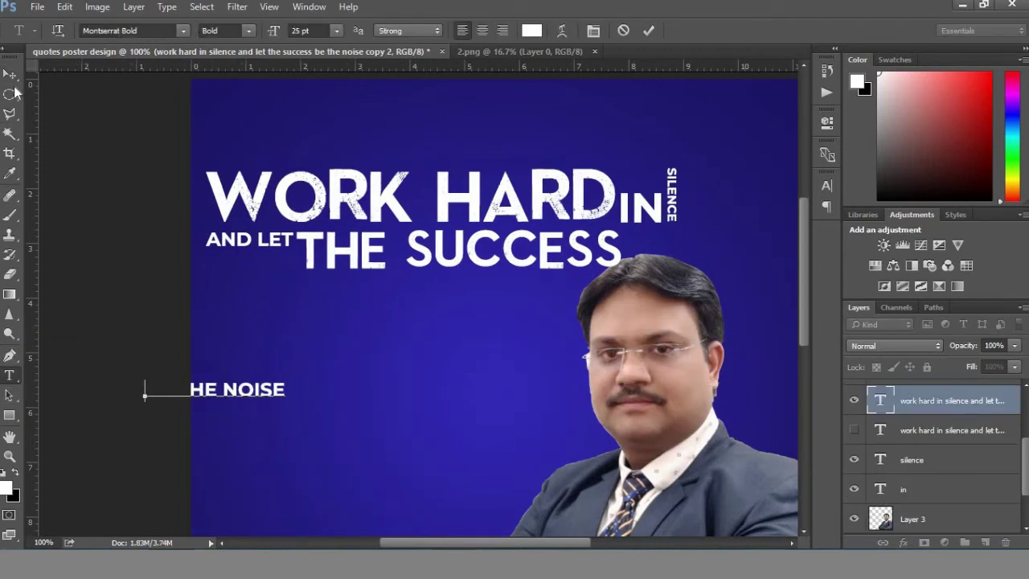
left_click(10, 74)
left_click_drag(298, 388, 457, 359)
- Cut the line down to BE, then enlarge it under AND LET
key("t")
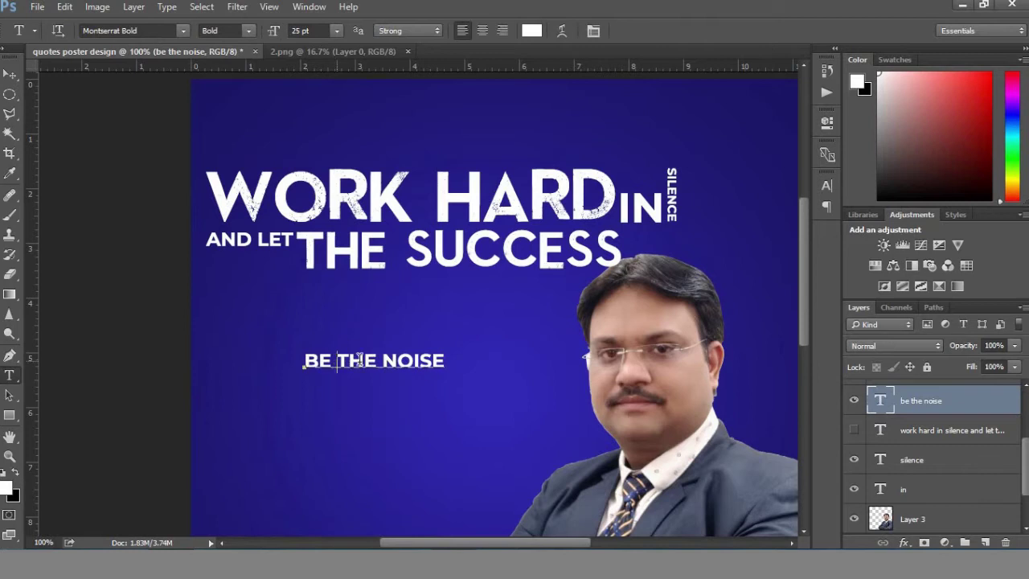
left_click_drag(336, 360, 445, 360)
key("BackSpace")
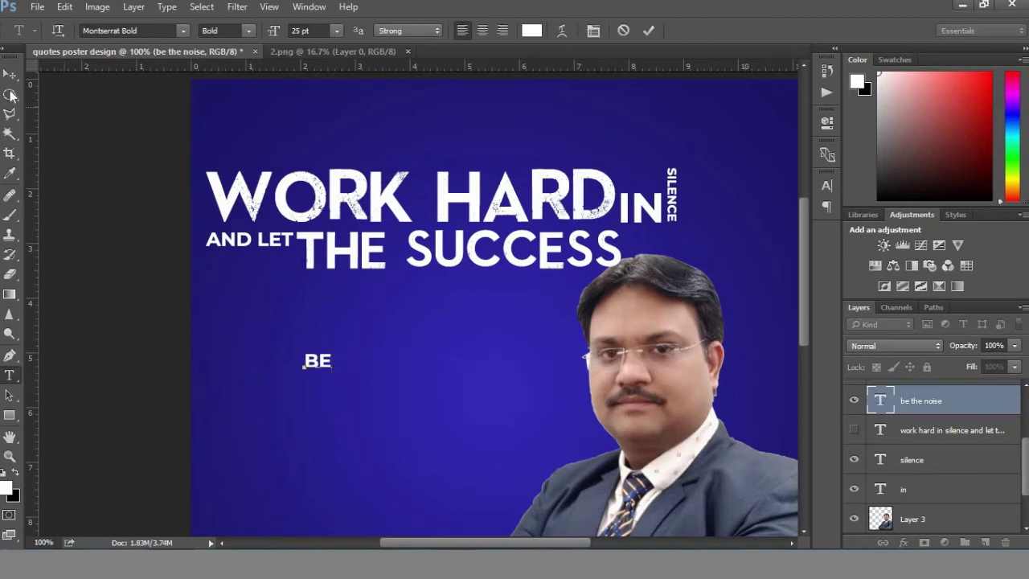
left_click(10, 74)
key("ctrl+t")
mouse_move(333, 373)
left_mouse_down()
mouse_move(277, 319)
mouse_move(233, 299)
mouse_move(283, 328)
mouse_move(270, 314)
left_mouse_up()
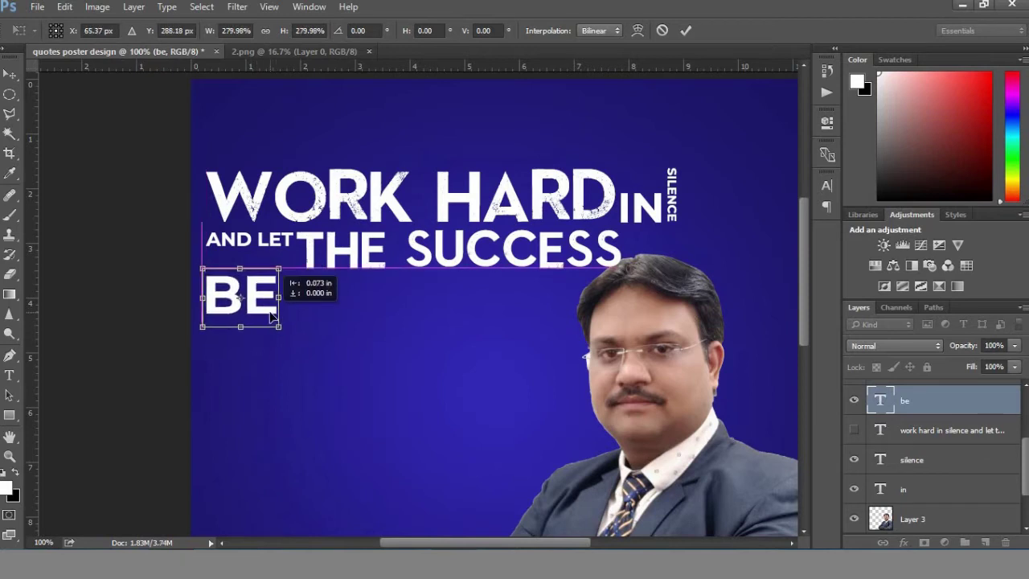
key("Return")
- Make a new quote copy, trim it to THE NOISE, and move it beside BE
left_click(854, 430)
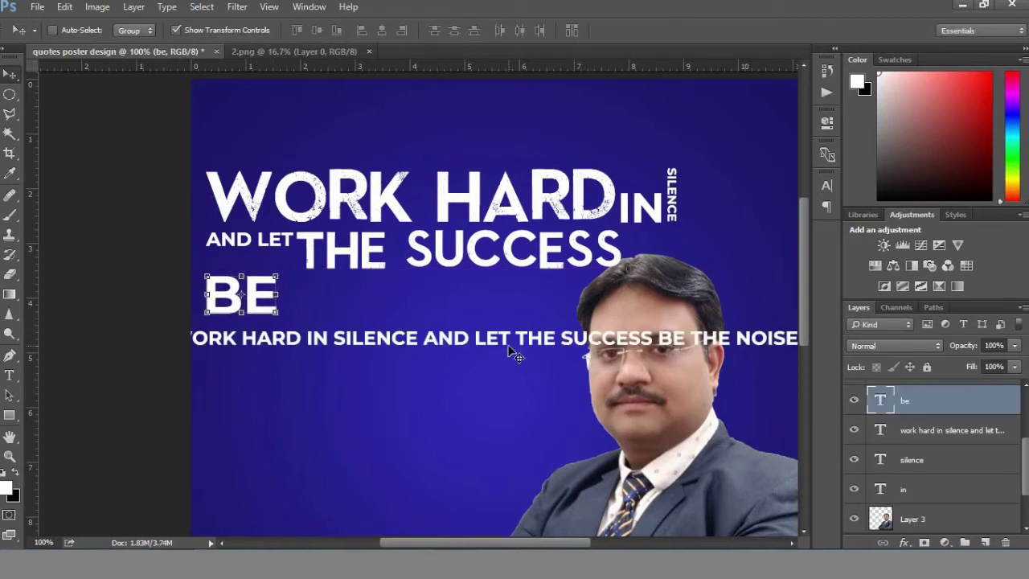
left_click_drag(508, 348, 501, 390)
key("ctrl+z")
left_click(949, 430)
left_click_drag(479, 349, 482, 380)
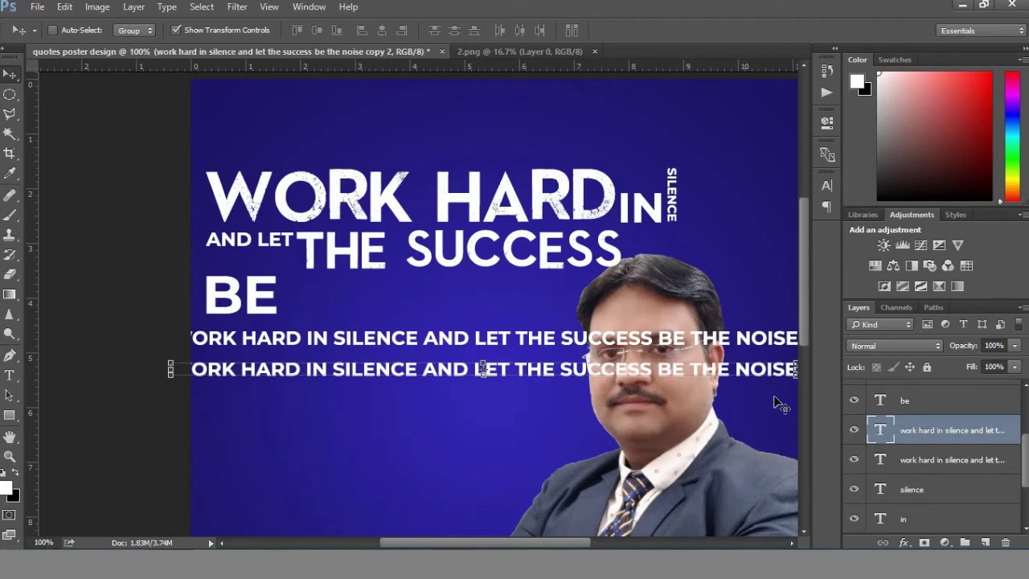
left_click(854, 459)
key("t")
left_click(172, 372)
key("Delete")
key("Delete")
key("Delete")
key("ctrl+Return")
mouse_move(273, 370)
left_mouse_down()
mouse_move(386, 321)
mouse_move(565, 349)
left_mouse_up()
- Enlarge THE NOISE to about 260% and set it in SkyFall Done Regular
key("ctrl+t")
mouse_move(461, 325)
left_mouse_down()
mouse_move(518, 326)
mouse_move(556, 306)
left_mouse_up()
key("Return")
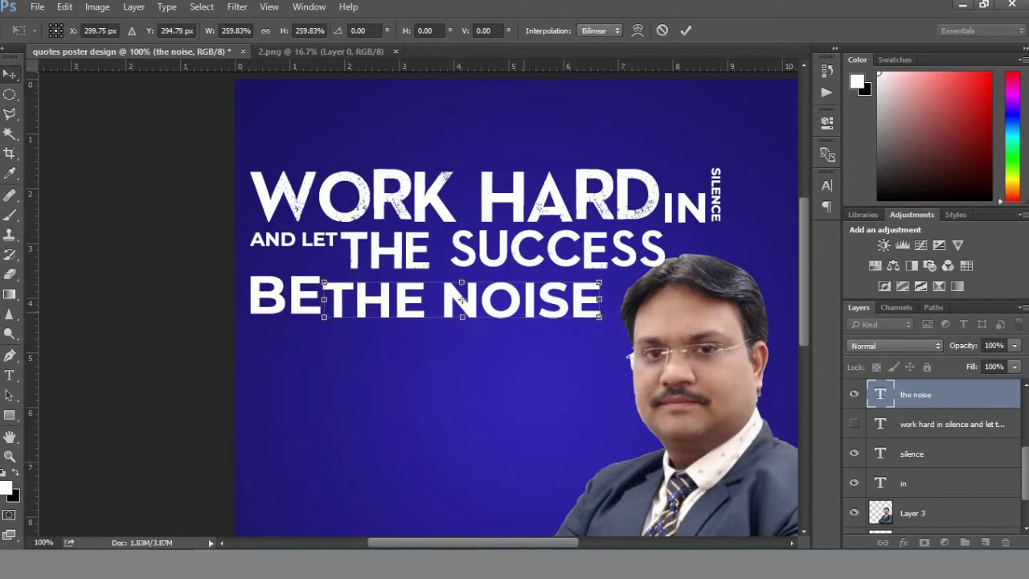
left_click(128, 31)
type("s")
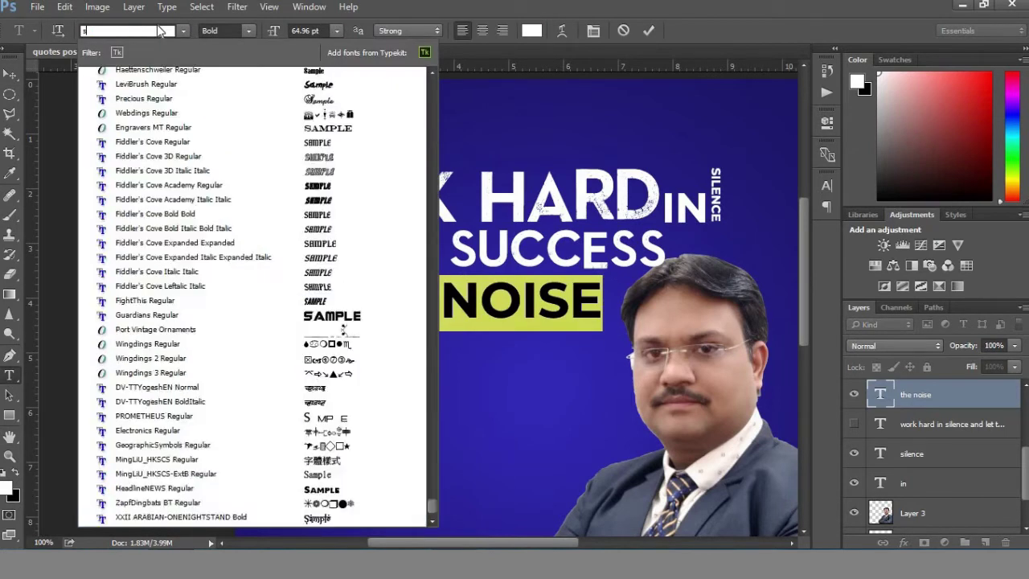
type("ky")
left_click(263, 94)
left_click(599, 308)
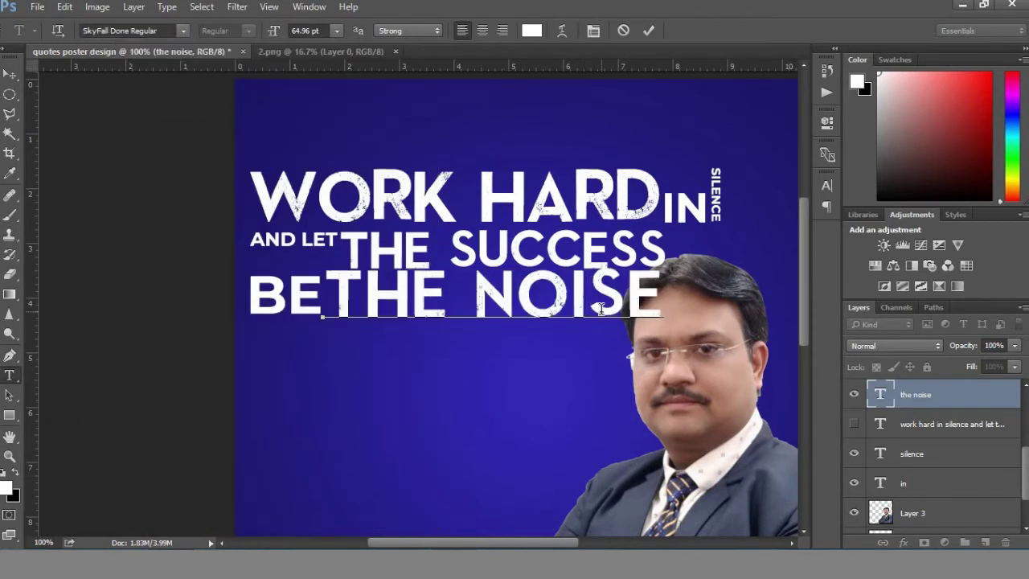
left_click(10, 74)
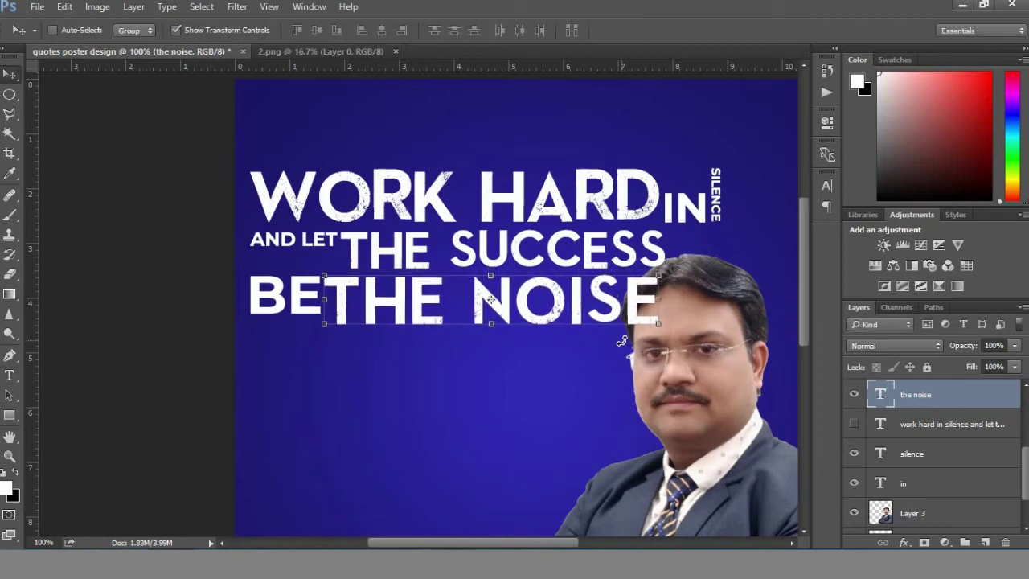
- Nudge BE up and resize THE NOISE onto its own line below BE
scroll(942, 450, "up", 3)
left_click(925, 459)
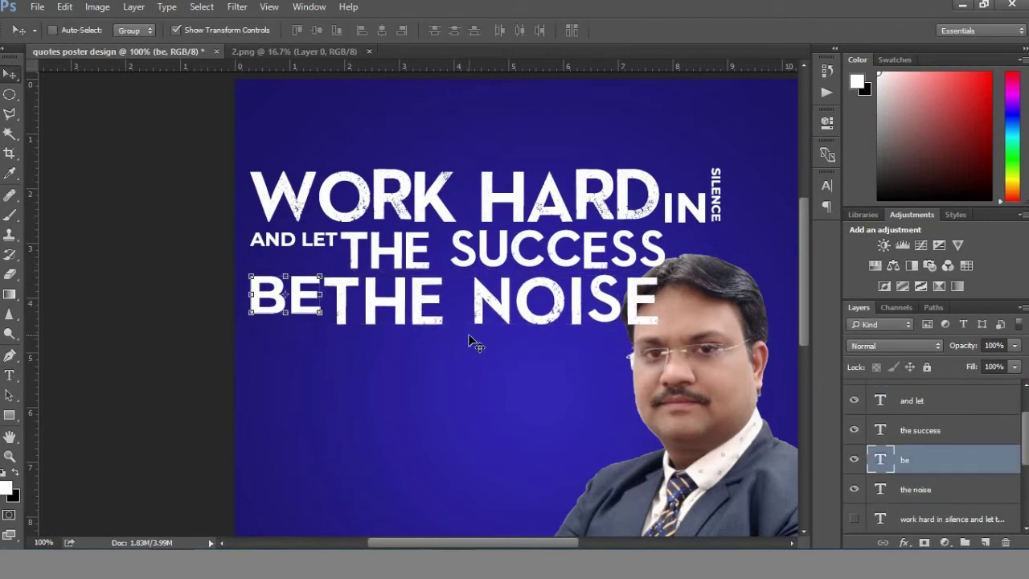
key("Up")
key("Up")
key("Up")
key("Up")
key("Up")
key("Up")
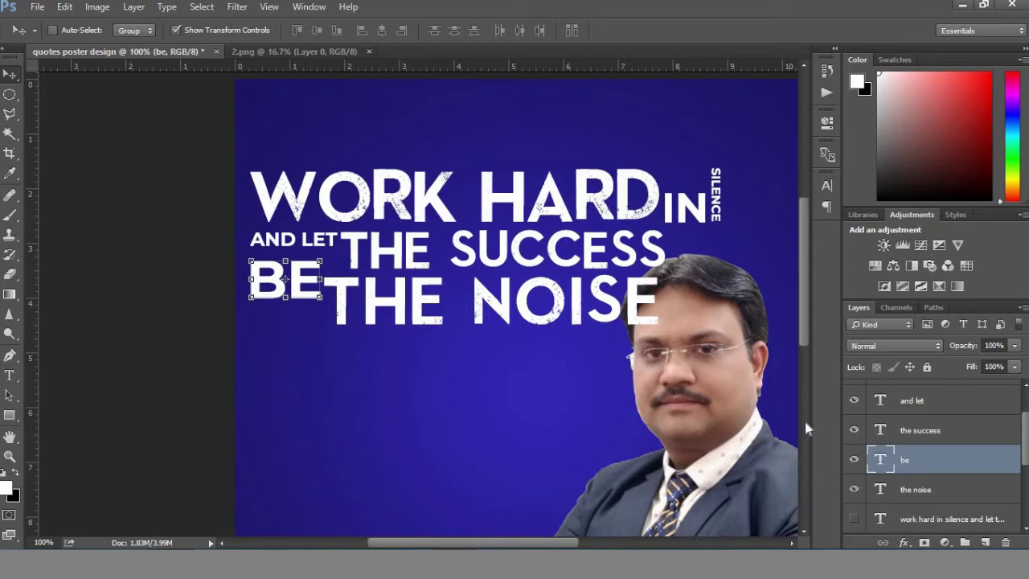
key("alt+bracketleft")
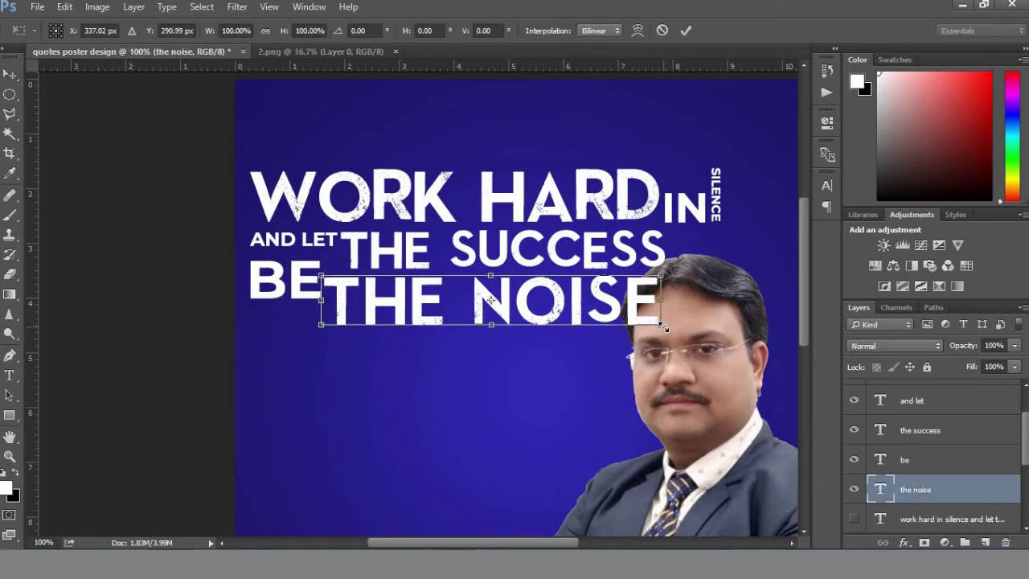
key("ctrl+t")
left_click_drag(669, 330, 643, 321)
left_click_drag(579, 313, 512, 345)
left_click_drag(577, 353, 592, 364)
key("Return")
- Fine-tune BE's position, then move BE and THE NOISE up together
key("alt+bracketright")
left_click_drag(336, 251, 340, 257)
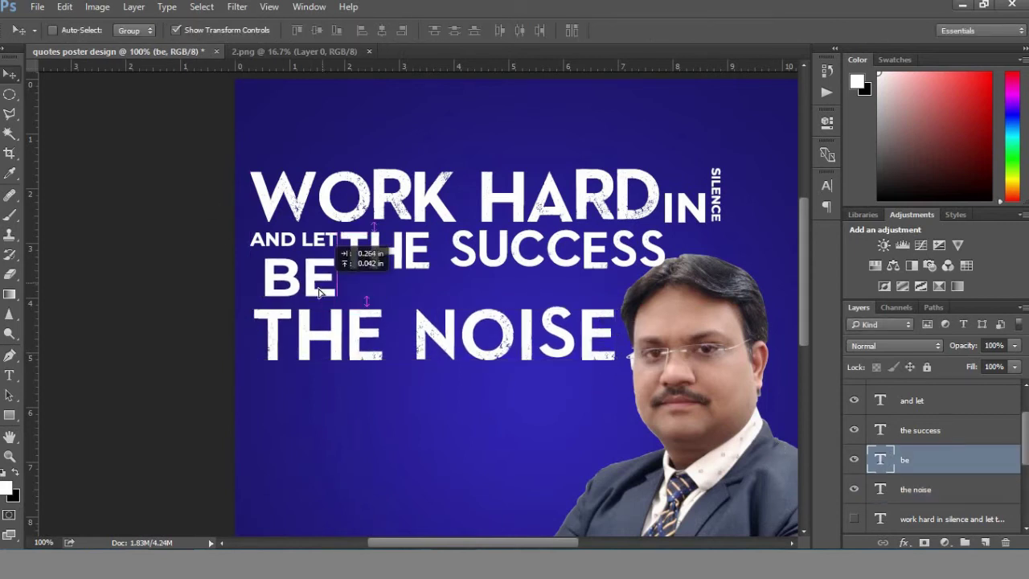
left_click(949, 489, "shift")
left_click_drag(764, 435, 762, 427)
key("Up")
key("Up")
key("Up")
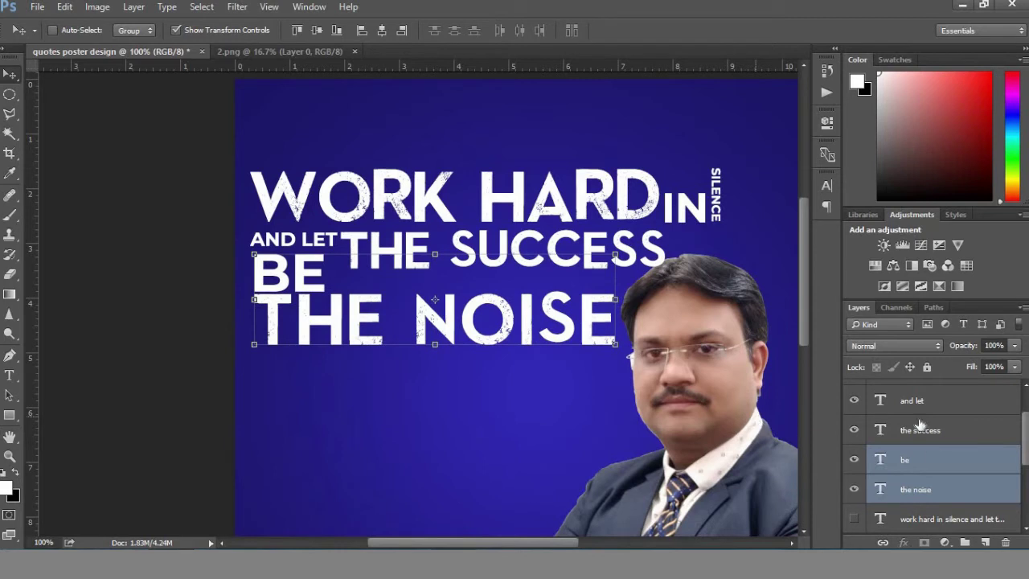
key("alt+bracketright")
key("alt+bracketright")
key("alt+bracketright")
- Colour WORK HARD yellow with hex f9d31c
key("alt+bracketleft")
left_click(826, 184)
left_click(767, 281)
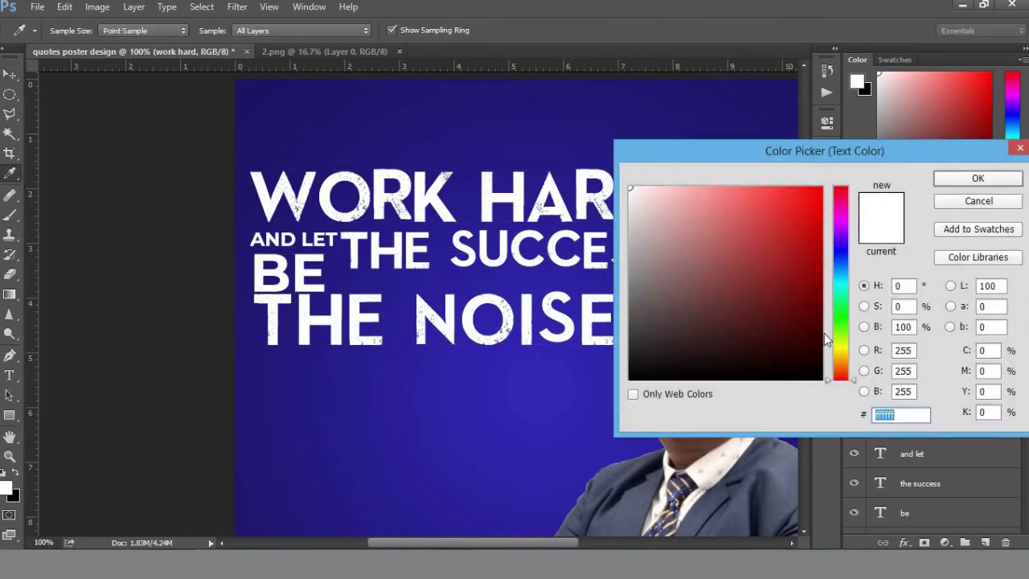
type("f9d31c")
key("Return")
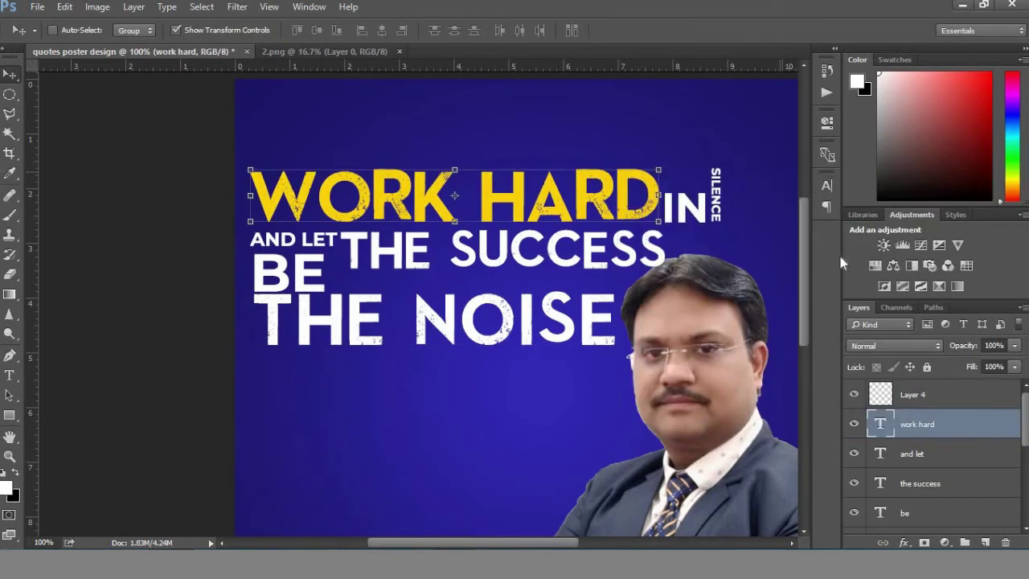
scroll(932, 482, "down", 2)
scroll(939, 447, "up", 2)
scroll(938, 446, "down", 3)
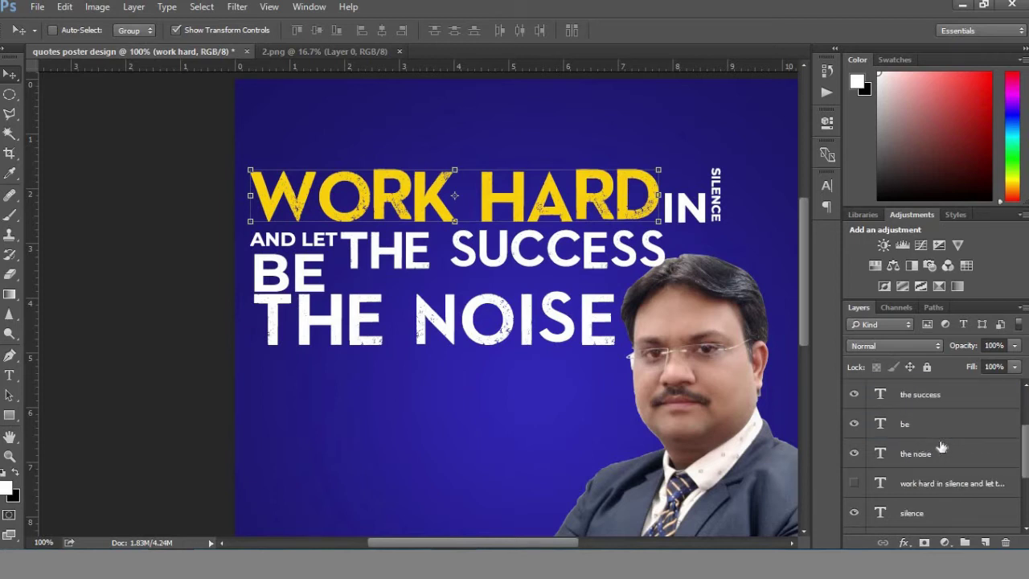
scroll(939, 446, "down", 2)
- Colour SILENCE the same yellow, hex f9d31c
key("alt+bracketleft")
left_click(826, 185)
left_click(779, 278)
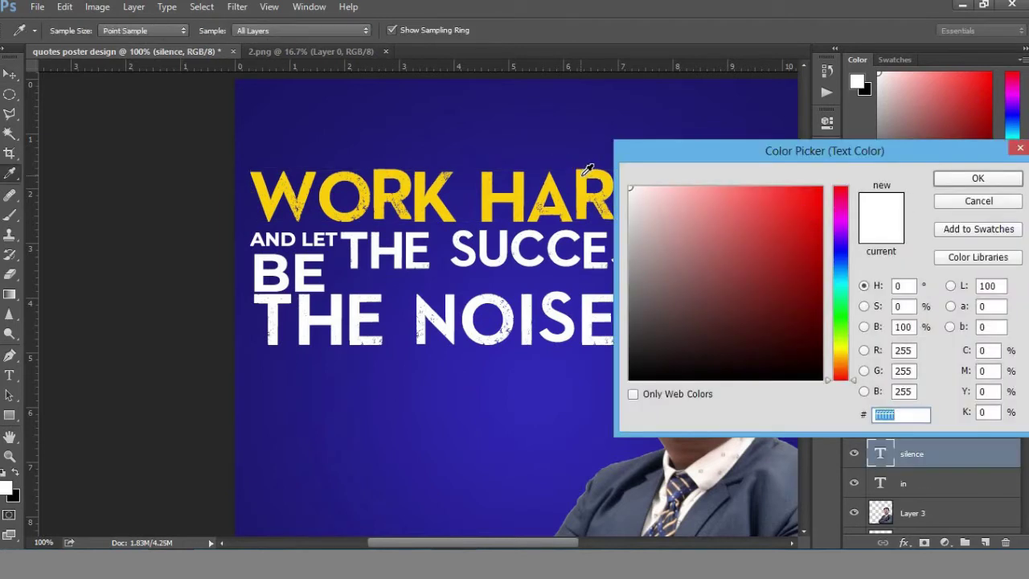
type("f9d31c")
left_click(957, 177)
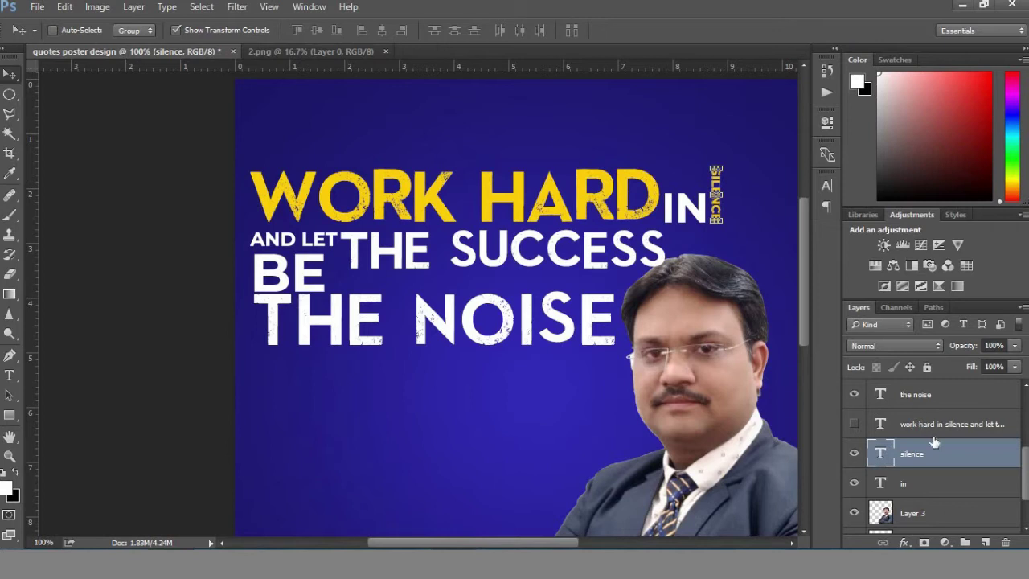
- Make THE SUCCESS yellow by sampling WORK HARD's colour
scroll(934, 442, "up", 2)
left_click(932, 394)
left_click(826, 185)
left_click(780, 278)
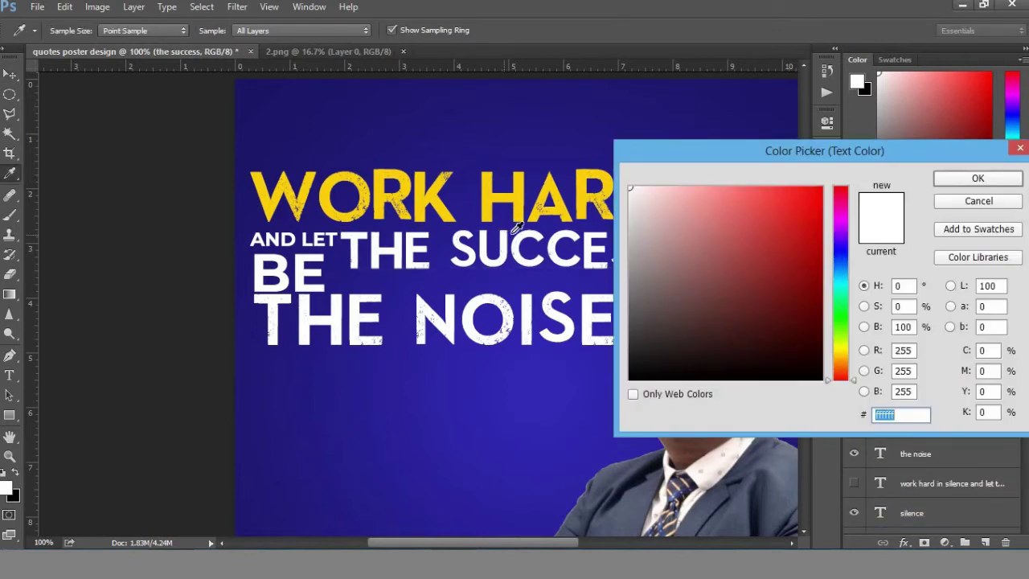
left_click(434, 182)
left_click(978, 181)
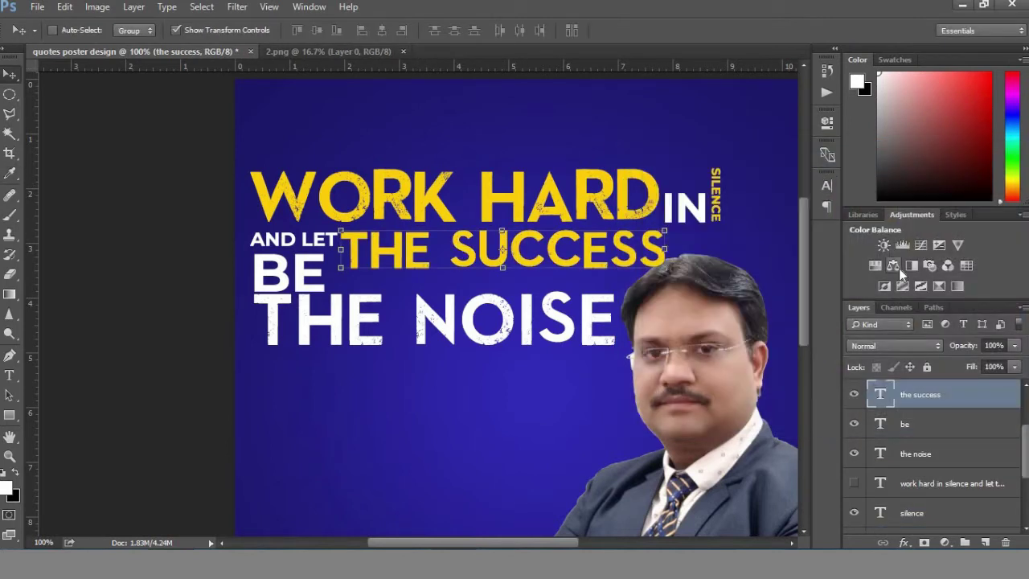
- Make THE NOISE the same sampled yellow
left_click(940, 455)
left_click(826, 185)
left_click(779, 278)
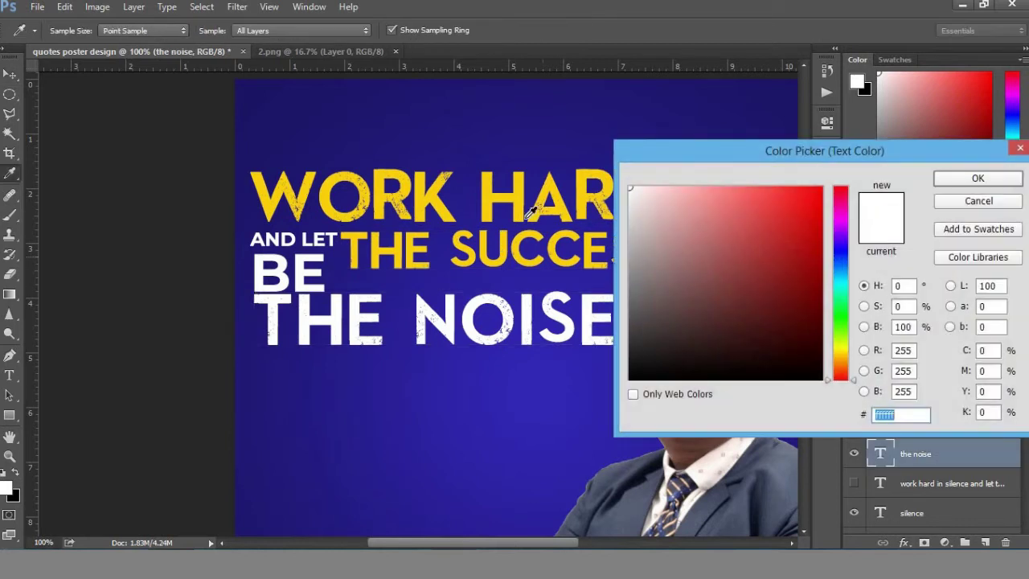
left_click(521, 192)
left_click(977, 177)
left_click(784, 175)
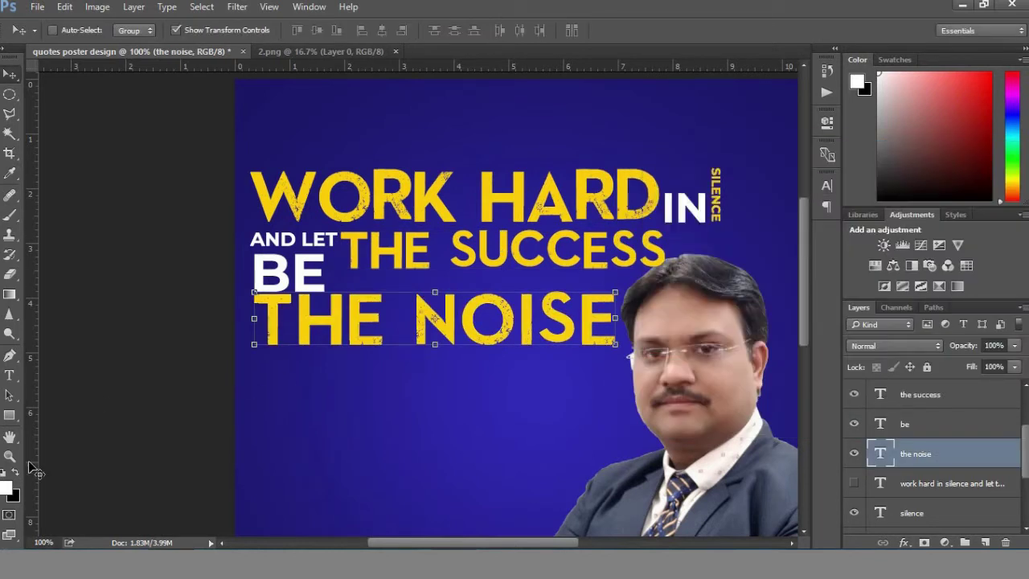
- Move BE and THE NOISE lower and shift THE SUCCESS slightly left
key("z")
scroll(961, 404, "up", 2)
left_click(945, 396)
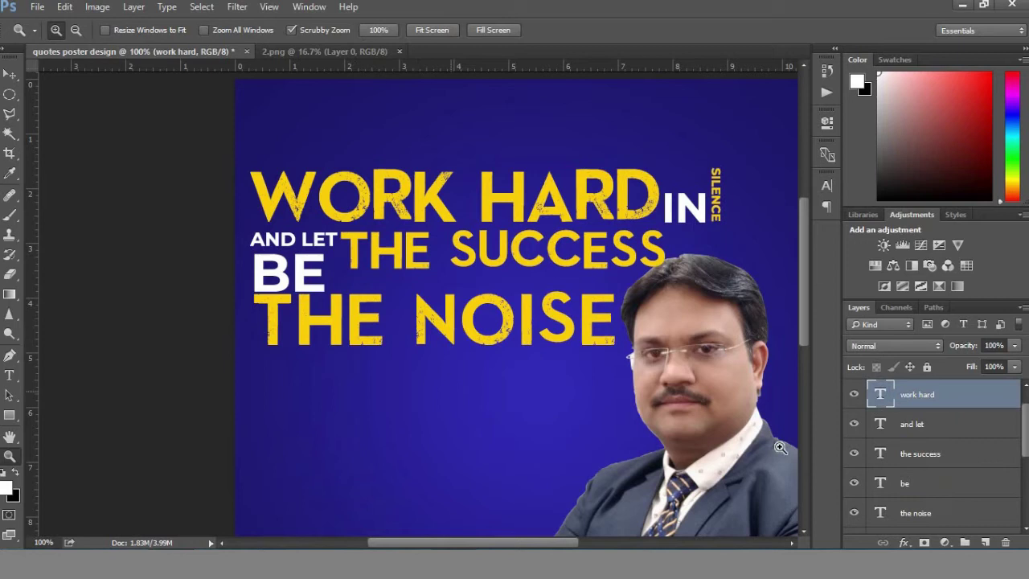
scroll(936, 414, "up", 1)
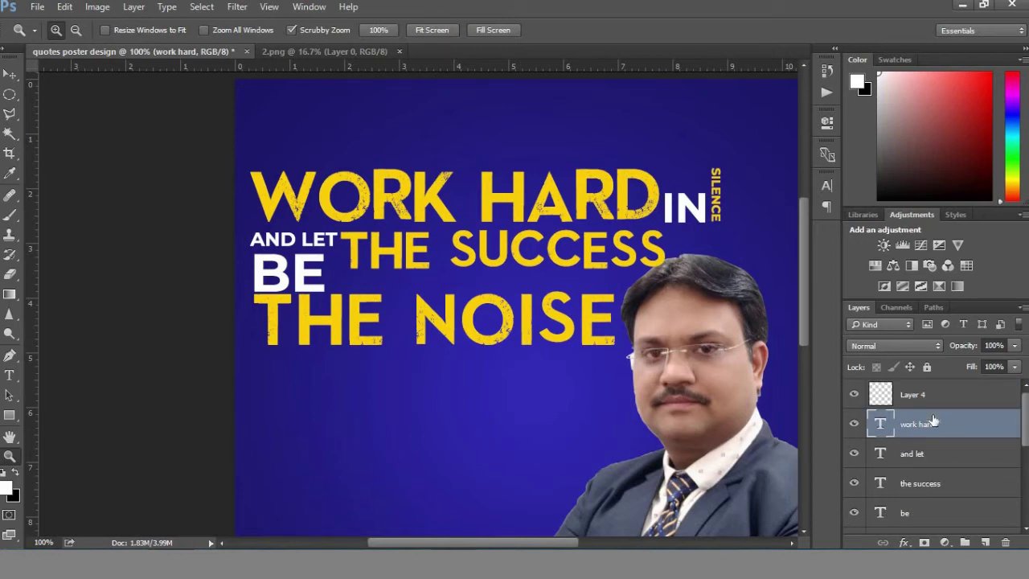
scroll(980, 455, "down", 2)
left_click(936, 451)
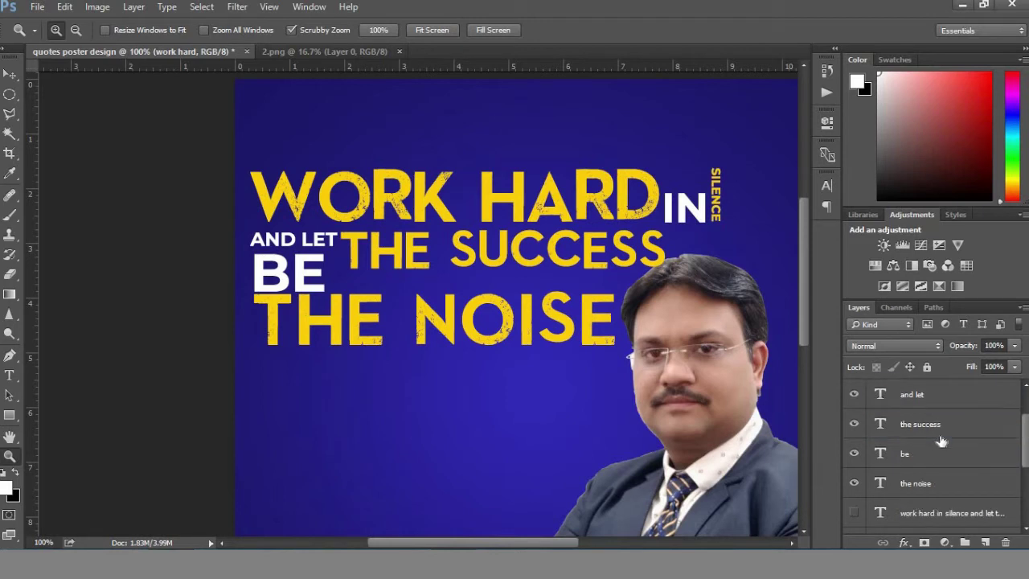
left_click(933, 480, "shift")
key("v")
left_click_drag(454, 315, 454, 400)
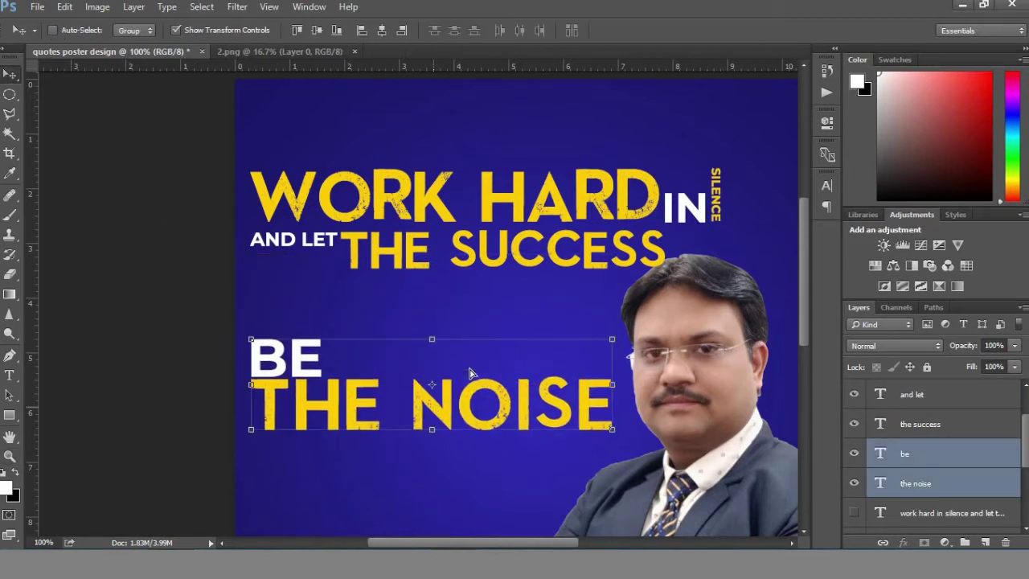
left_click(936, 426)
left_click_drag(587, 241, 559, 241)
- Rotate AND LET by -90° and place it left of THE SUCCESS
key("alt+bracketright")
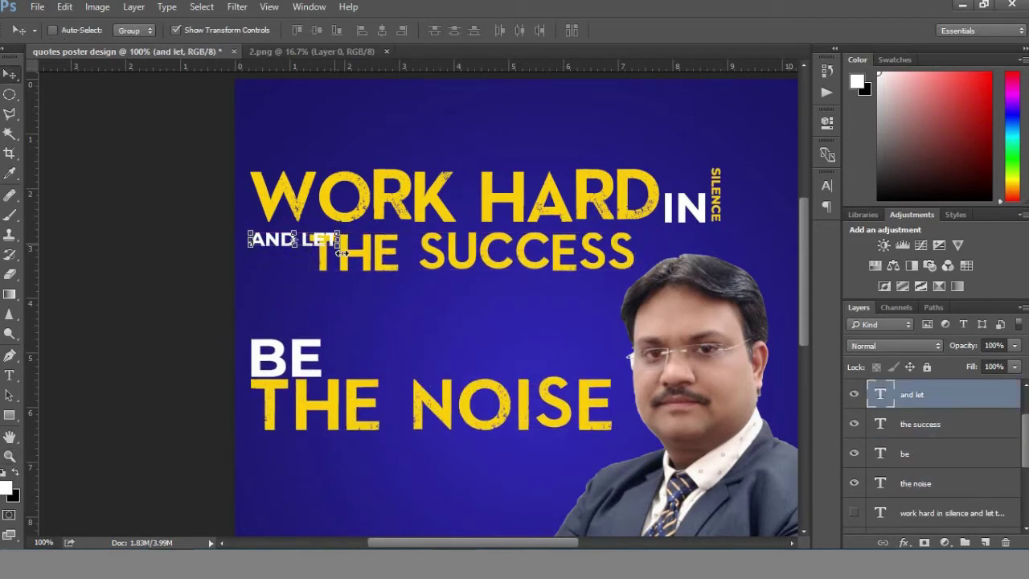
left_click_drag(340, 252, 307, 229)
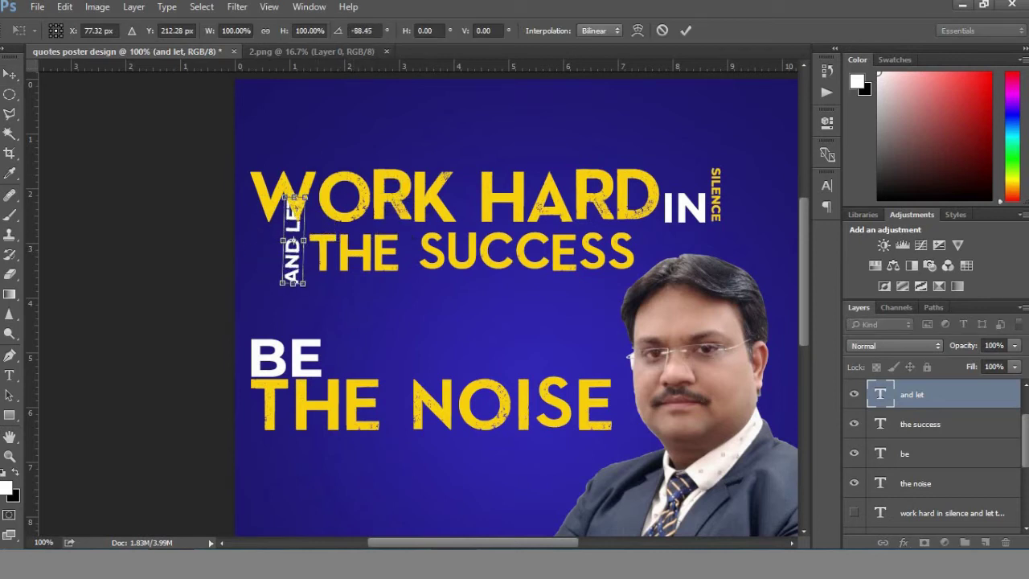
type("-90")
key("Return")
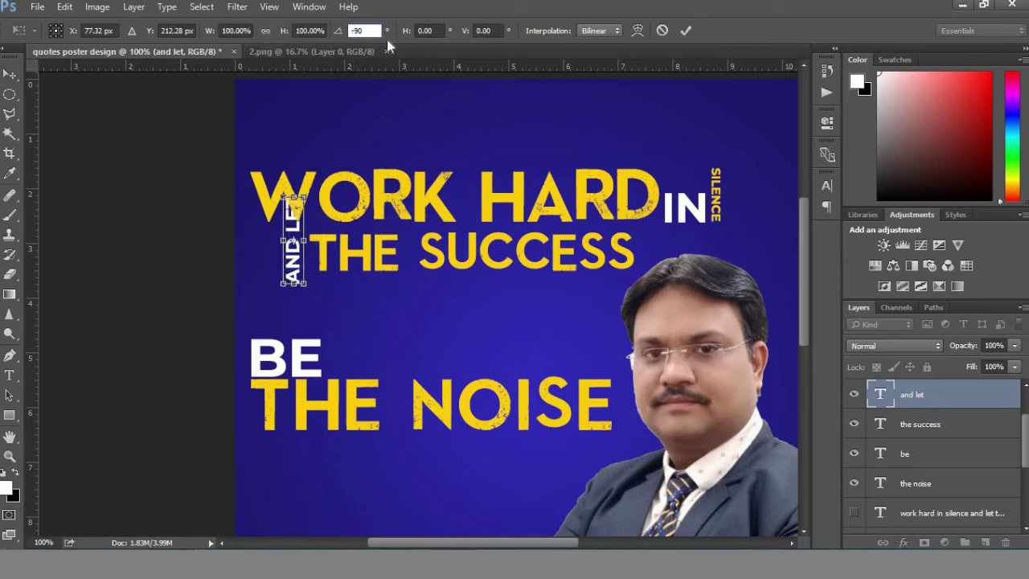
key("v")
key("Return")
mouse_move(285, 276)
left_mouse_down()
mouse_move(277, 302)
mouse_move(260, 305)
left_mouse_up()
left_click_drag(382, 261, 360, 262)
- Zoom to 200% around THE SUCCESS and shrink AND LET to about 77%
left_click(9, 456)
left_click(369, 274)
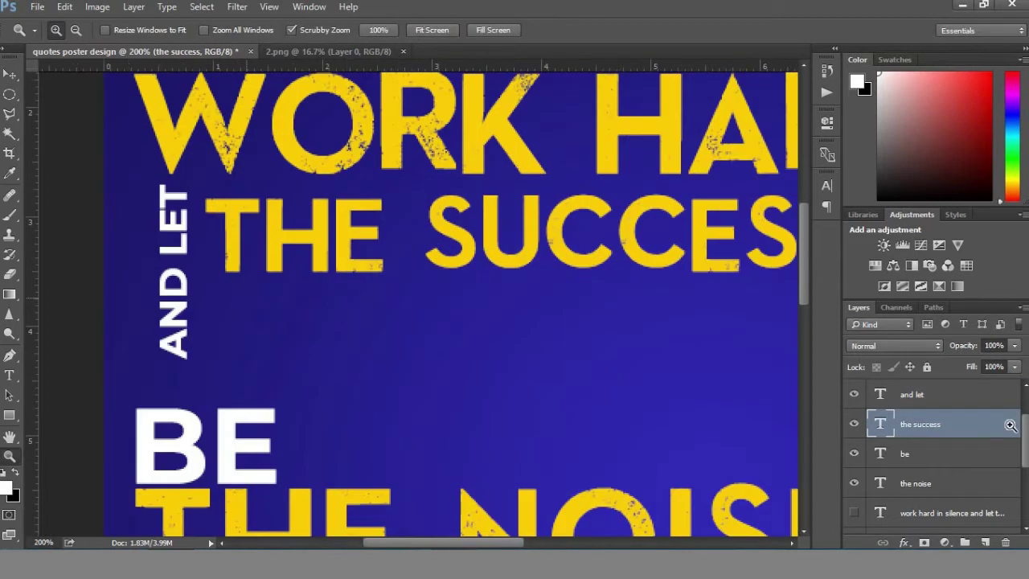
left_click(943, 396)
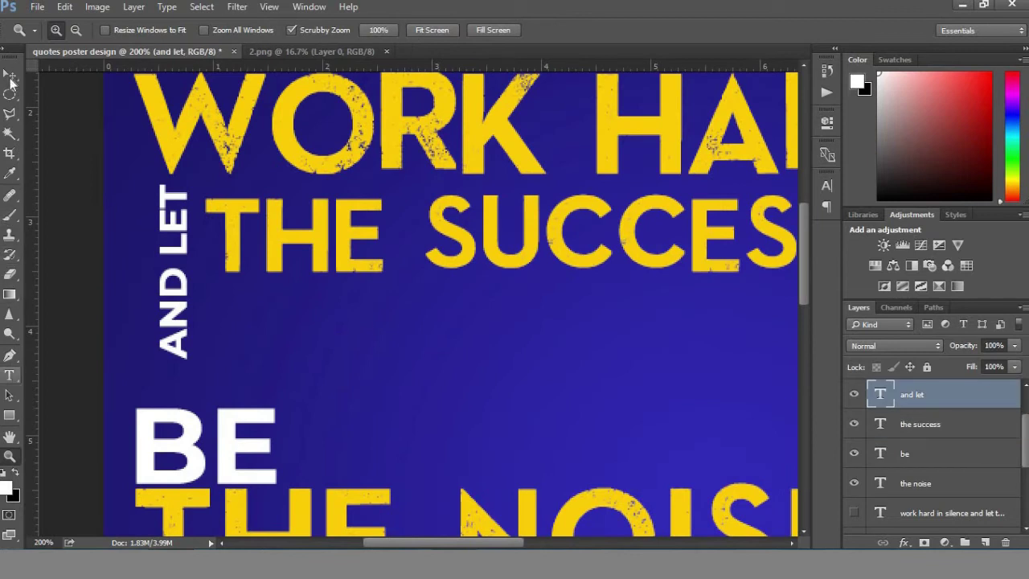
left_click(10, 74)
key("ctrl+t")
mouse_move(200, 363)
left_mouse_down()
mouse_move(182, 301)
mouse_move(195, 303)
left_mouse_up()
key("Return")
- Scale BE to about 69% and place it beside AND LET under THE SUCCESS
left_click(236, 459, "ctrl")
left_click_drag(235, 458, 235, 462)
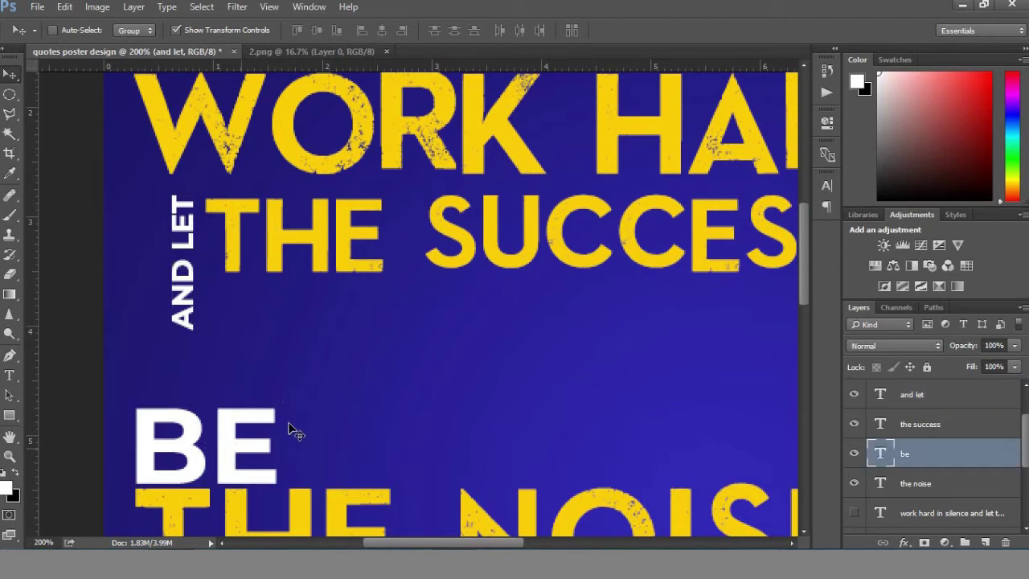
left_click_drag(230, 447, 318, 383)
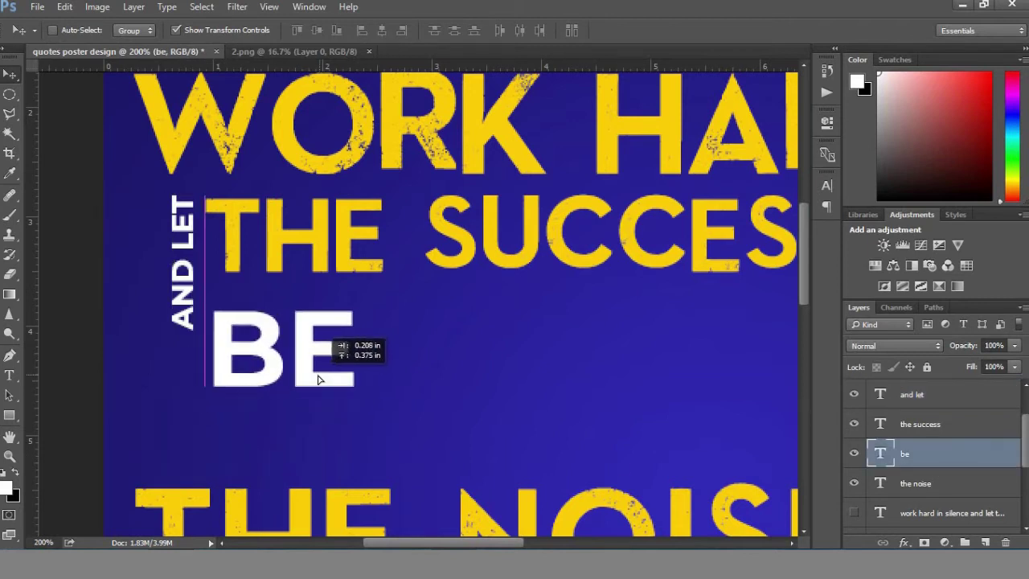
scroll(931, 480, "down", 1)
left_click(932, 483)
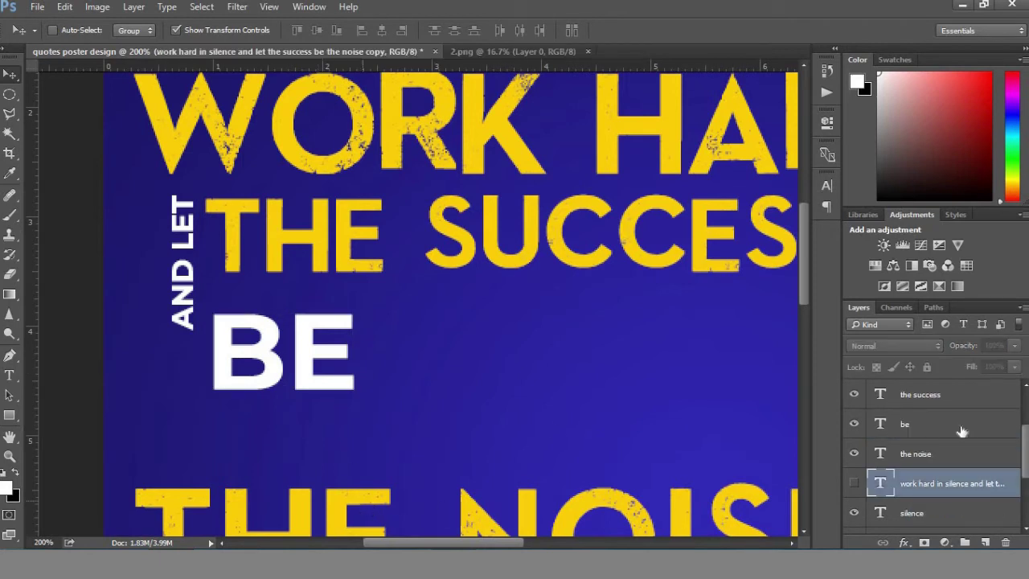
left_click(918, 426)
left_click(351, 311)
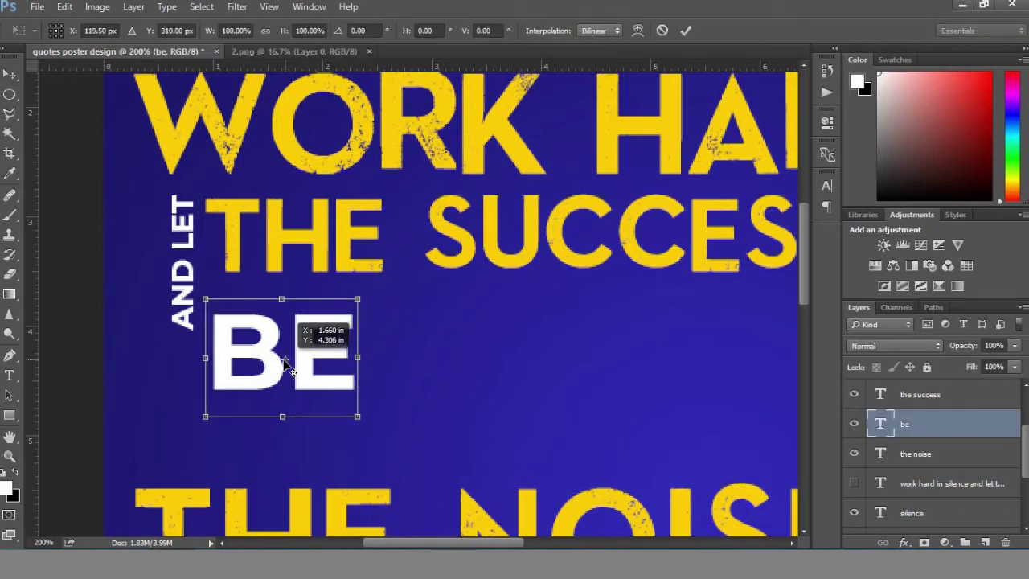
left_click_drag(357, 299, 337, 317)
left_click_drag(323, 363, 308, 320)
key("Return")
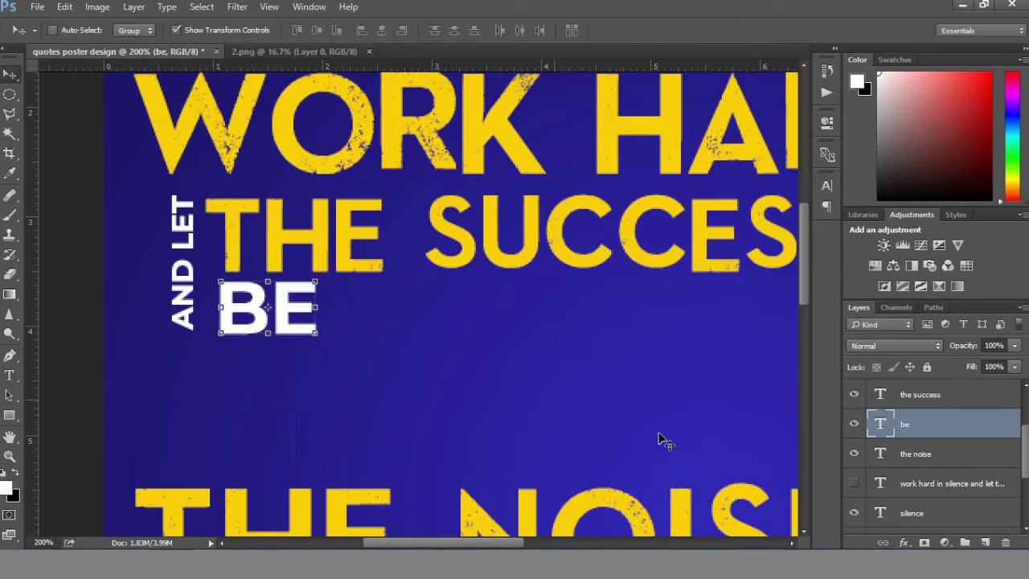
- Scale THE NOISE down and fit it just under BE
left_click(876, 453)
left_click_drag(289, 488, 279, 363)
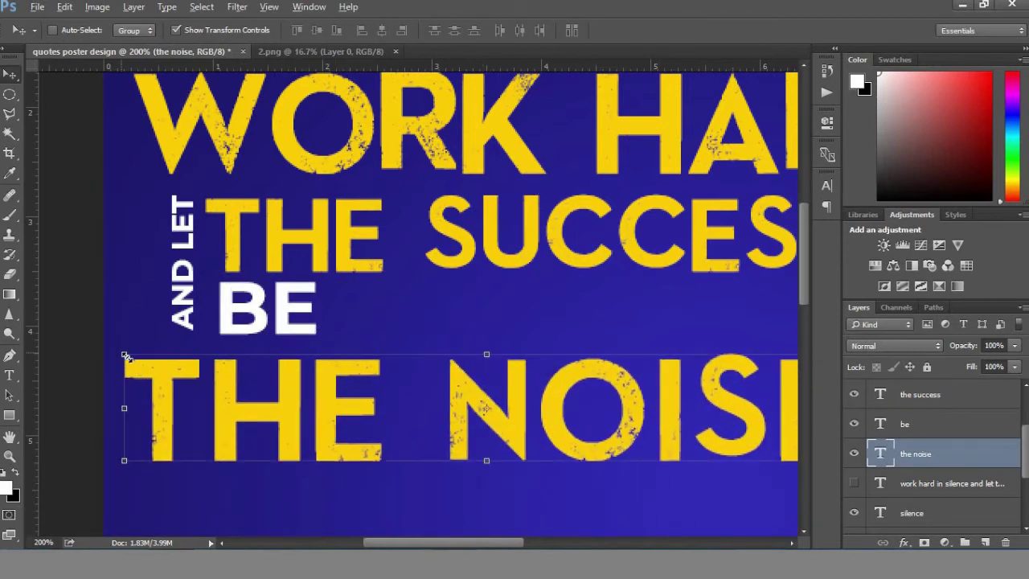
left_click_drag(126, 356, 179, 360)
left_click_drag(241, 394, 239, 377)
key("Return")
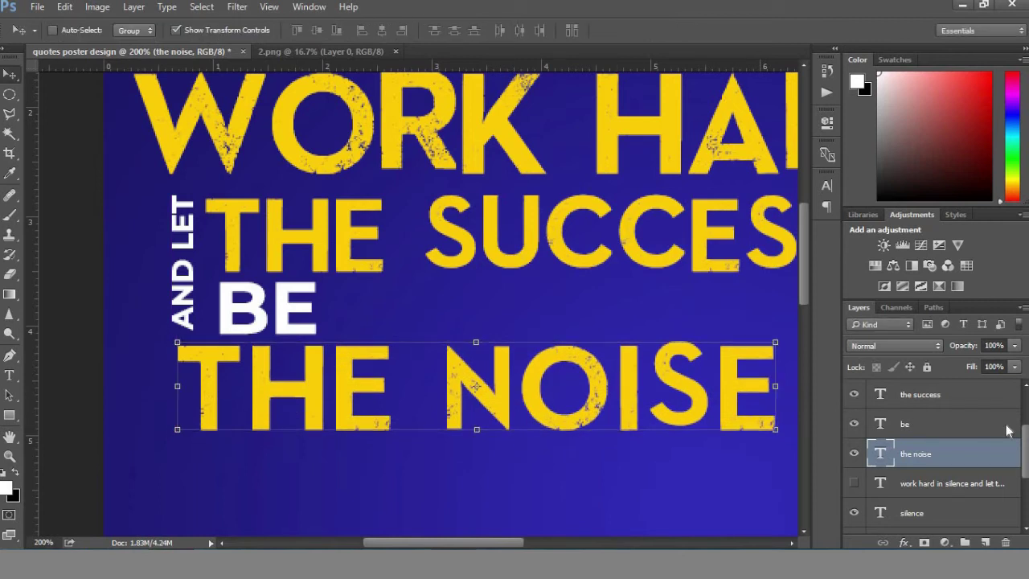
left_click(10, 376)
left_click_drag(396, 386, 173, 385)
- Make the word THE in THE NOISE white
left_click(826, 185)
left_click(782, 272)
left_click(633, 182)
left_click(975, 176)
left_click(826, 186)
- Make the word THE in THE SUCCESS white
scroll(933, 450, "up", 2)
left_click(916, 395)
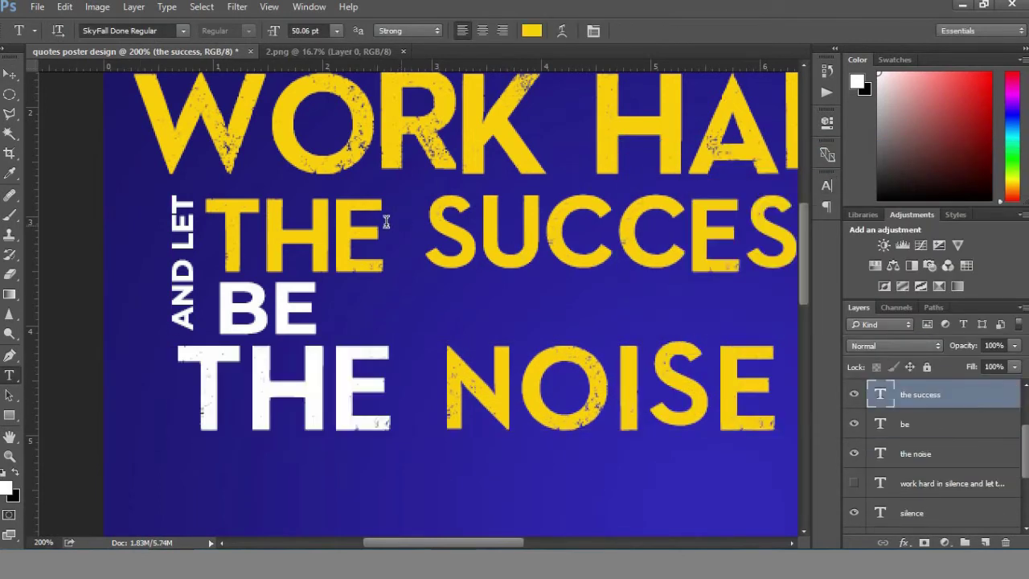
scroll(932, 430, "up", 1)
left_click(384, 233)
left_click(146, 232, "shift")
left_click(826, 186)
left_click(783, 271)
left_click(974, 175)
- Colour BE yellow by sampling the poster's yellow text
left_click(947, 472)
left_click(782, 272)
left_click(672, 138)
key("Return")
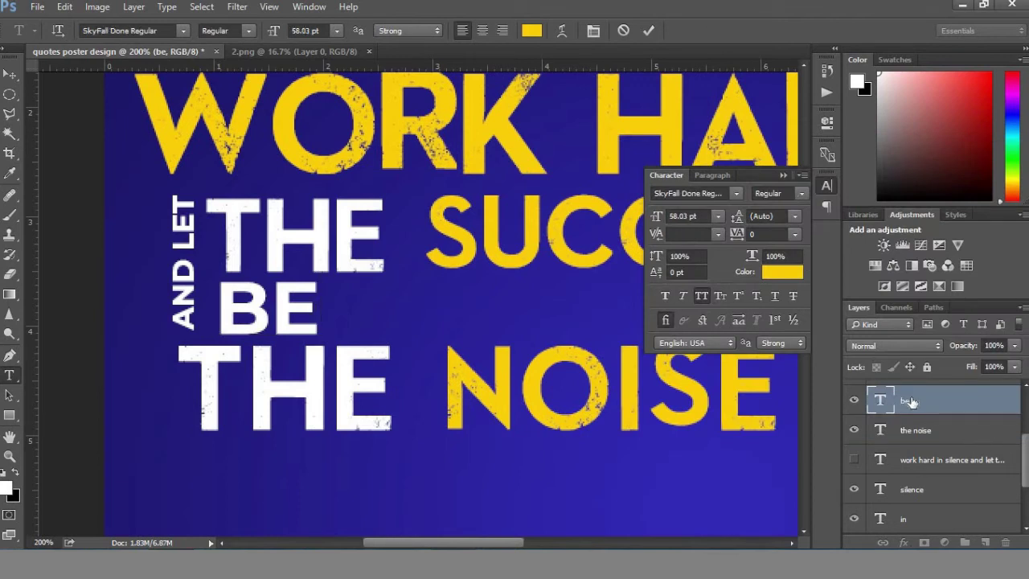
left_click(783, 272)
left_click(484, 128)
key("Return")
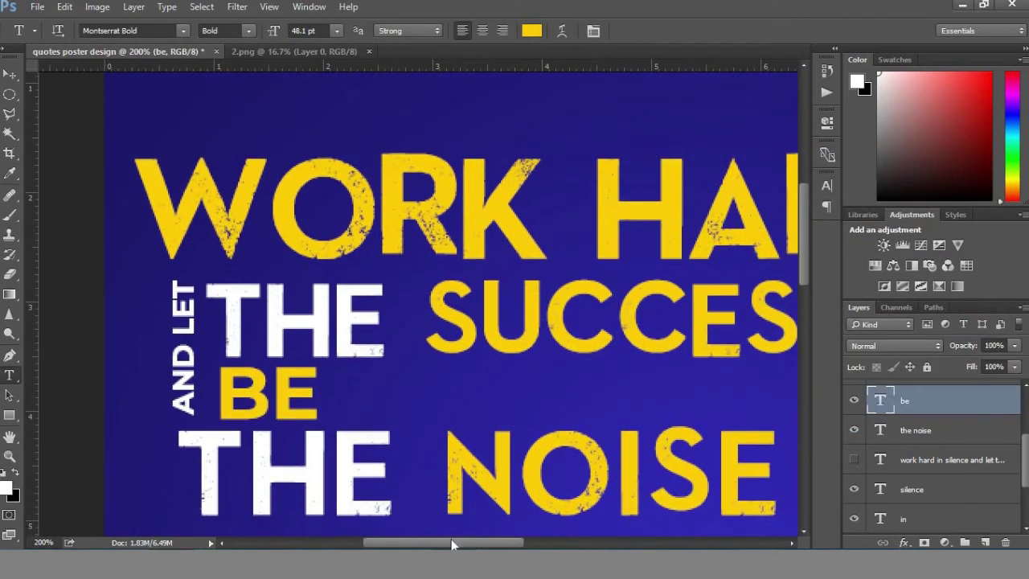
- Turn HARD white and zoom out to view the whole poster
left_click_drag(451, 539, 417, 539)
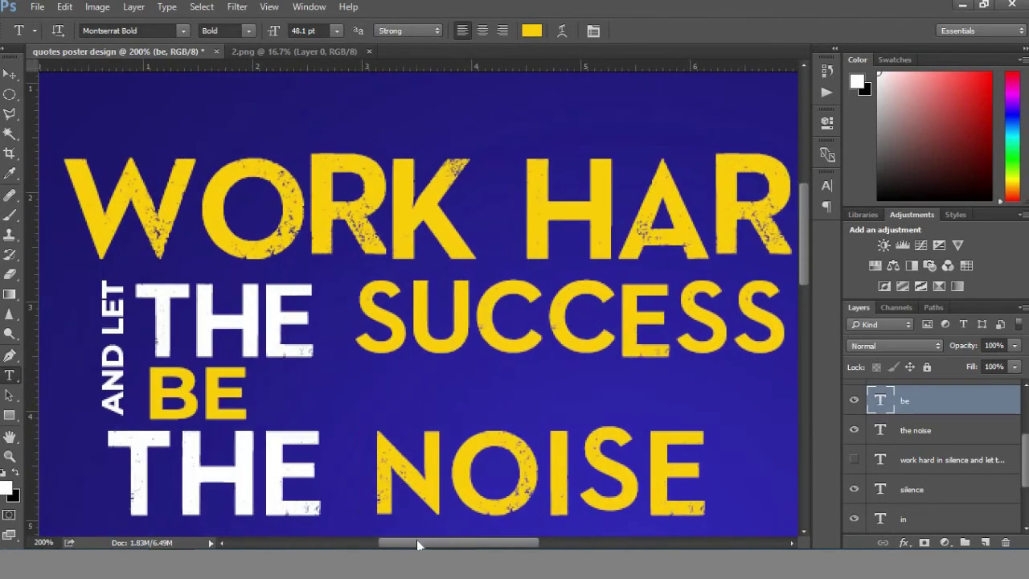
left_click(955, 464)
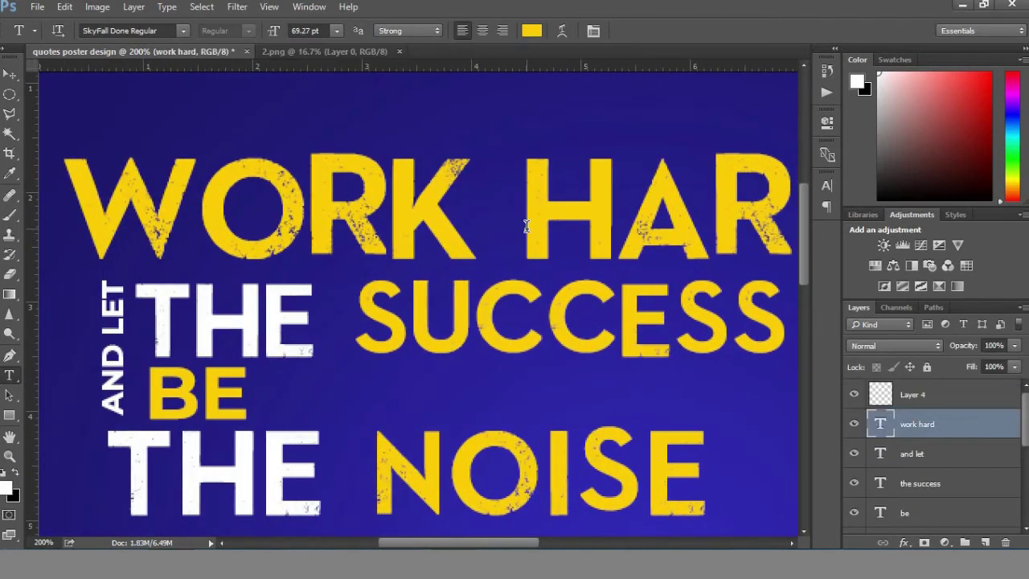
left_click(826, 186)
left_click(782, 271)
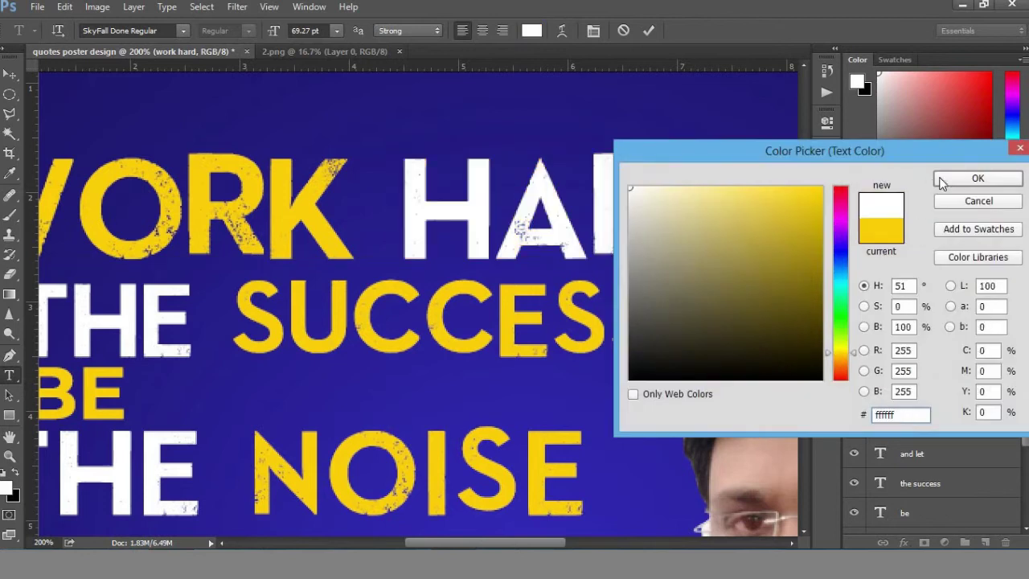
left_click(976, 177)
key("ctrl+Return")
key("z")
left_click(333, 321, "alt")
left_click(333, 322, "alt")
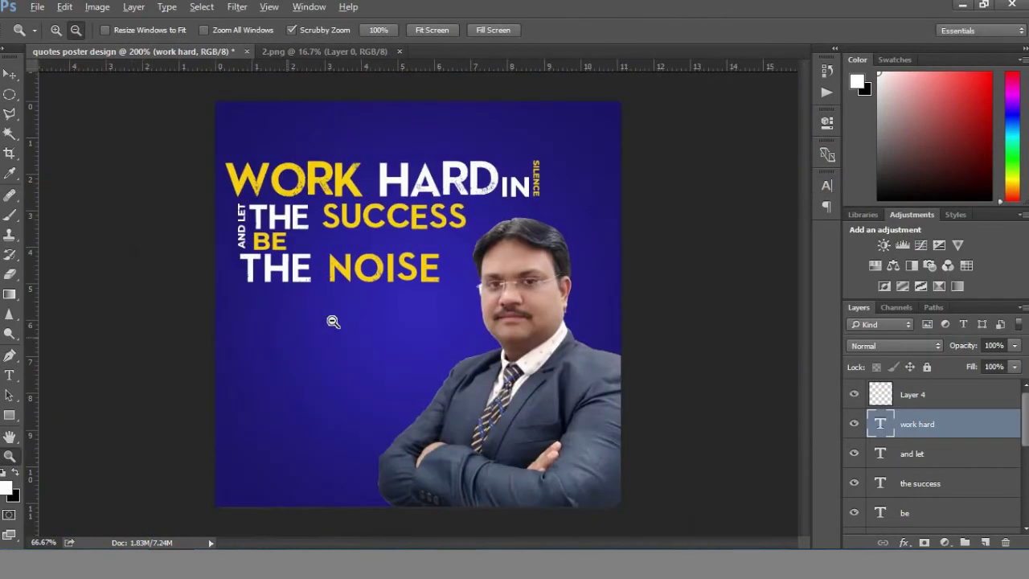
- Group all quote text layers into Group 1 and nudge the block slightly down
key("v")
scroll(956, 434, "down", 5)
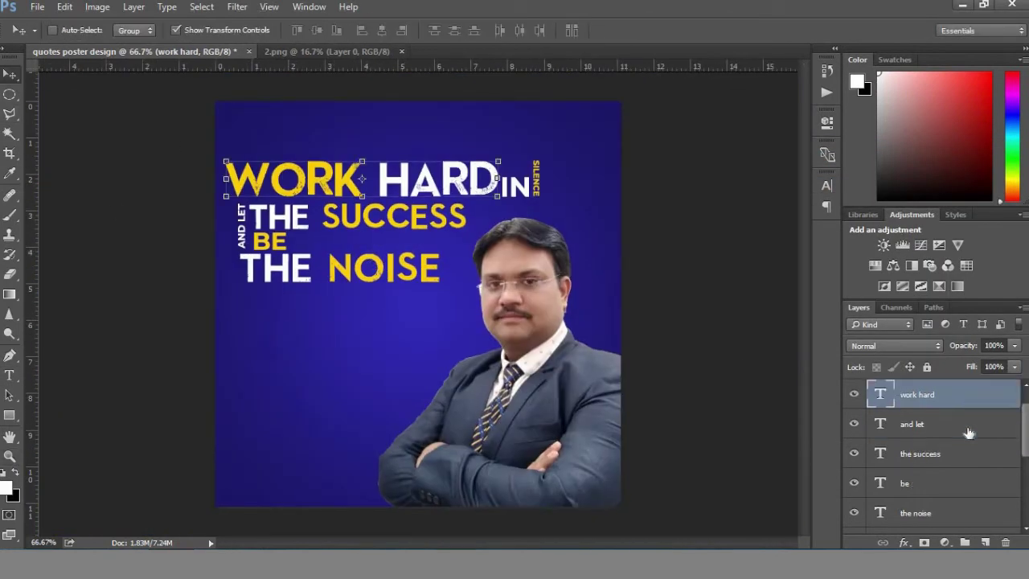
left_click(938, 487, "shift")
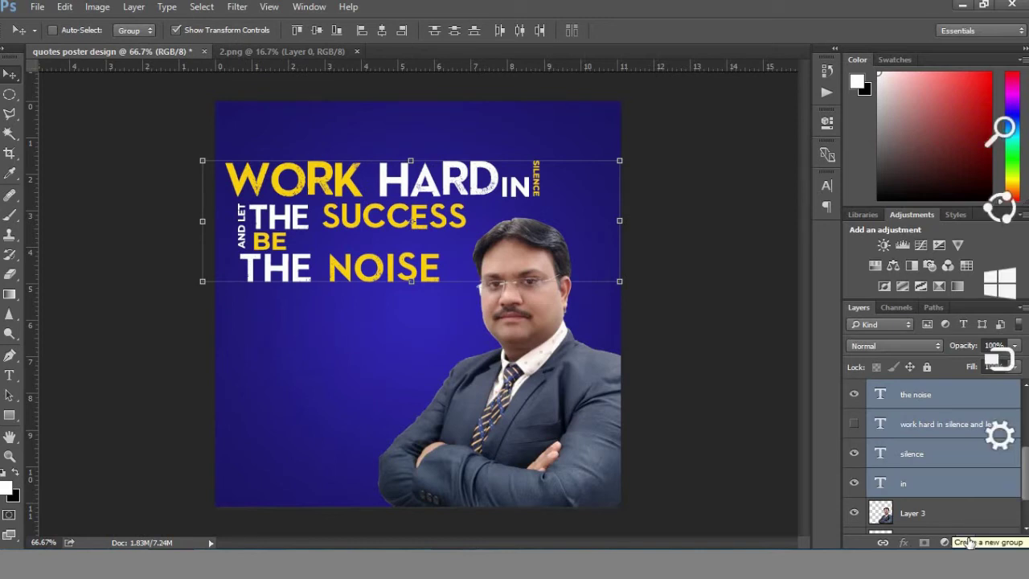
key("ctrl+g")
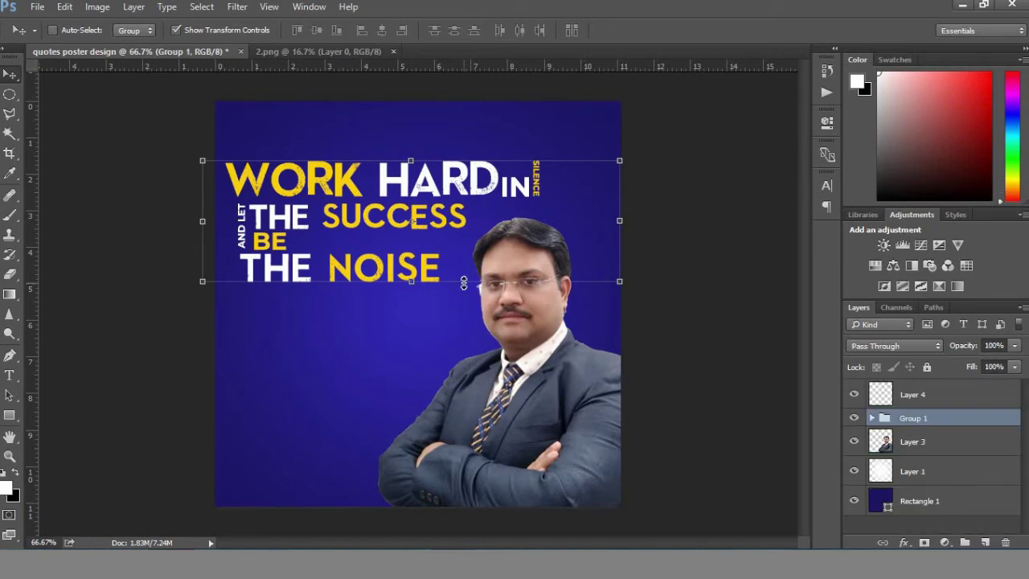
left_click_drag(347, 259, 341, 268)
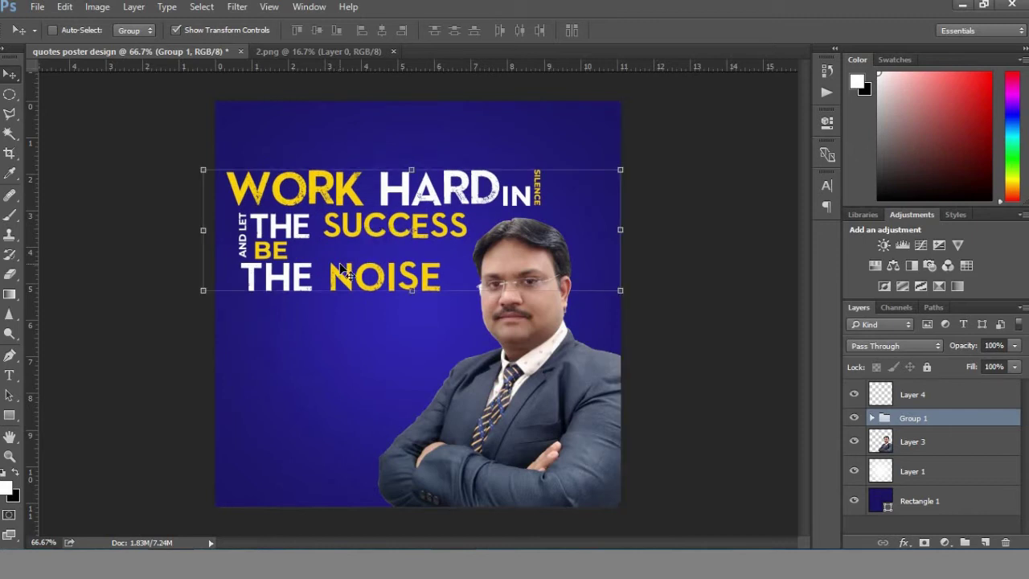
left_click(914, 394)
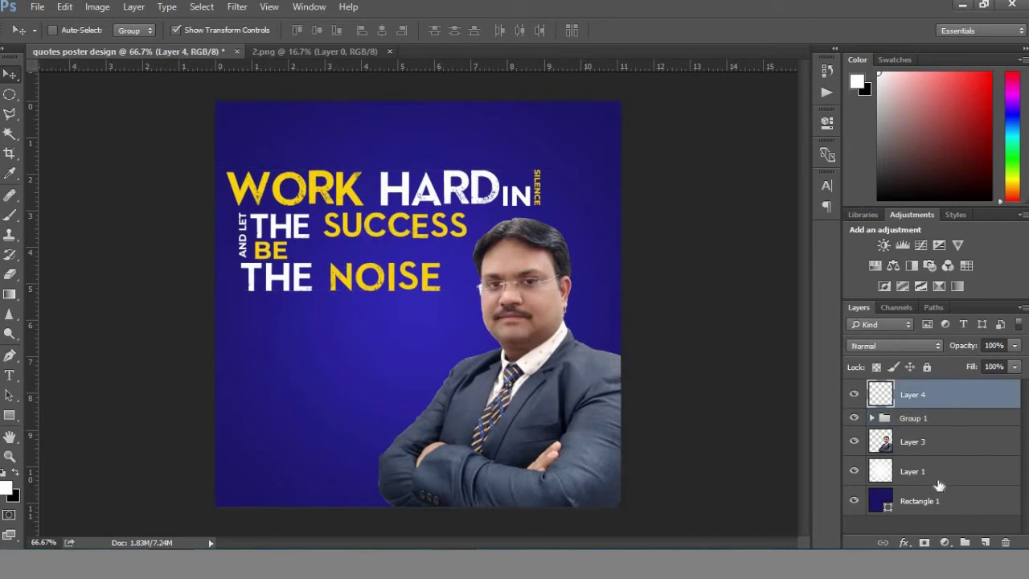
left_click(920, 500)
- On a new layer, paint a white parallelogram in the poster's bottom-left corner
key("z")
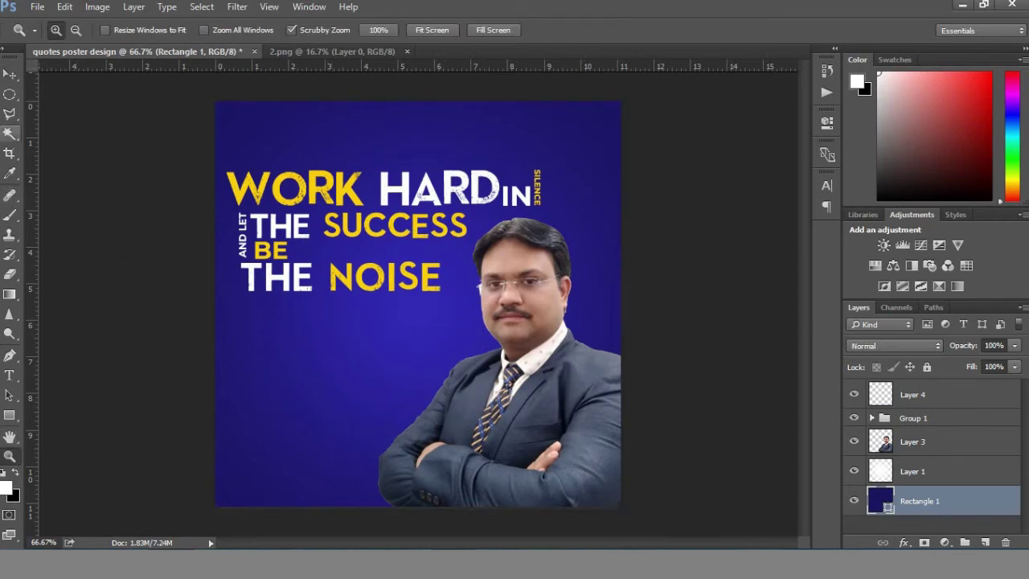
left_click(11, 356)
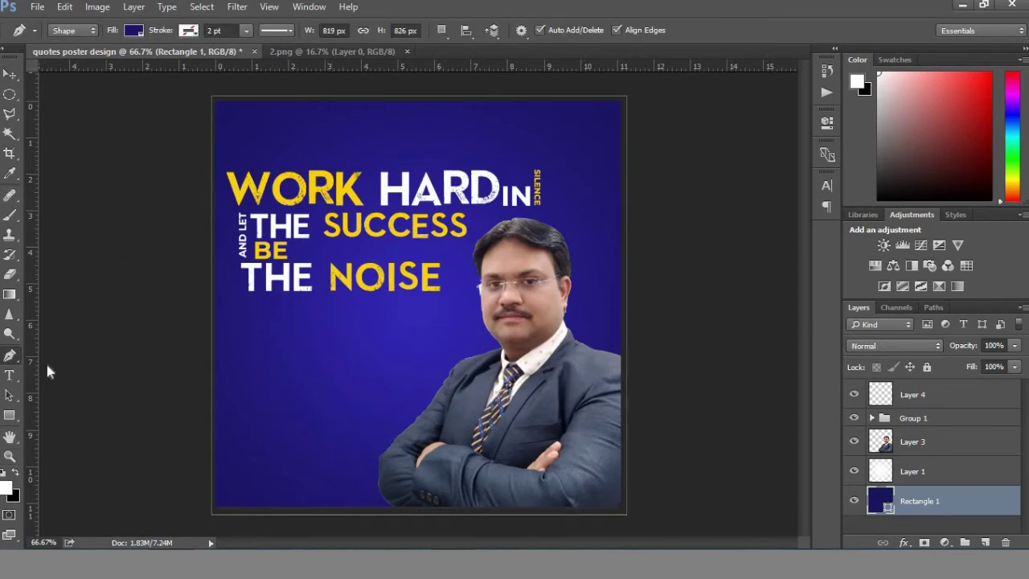
left_click(915, 471)
left_click(985, 541)
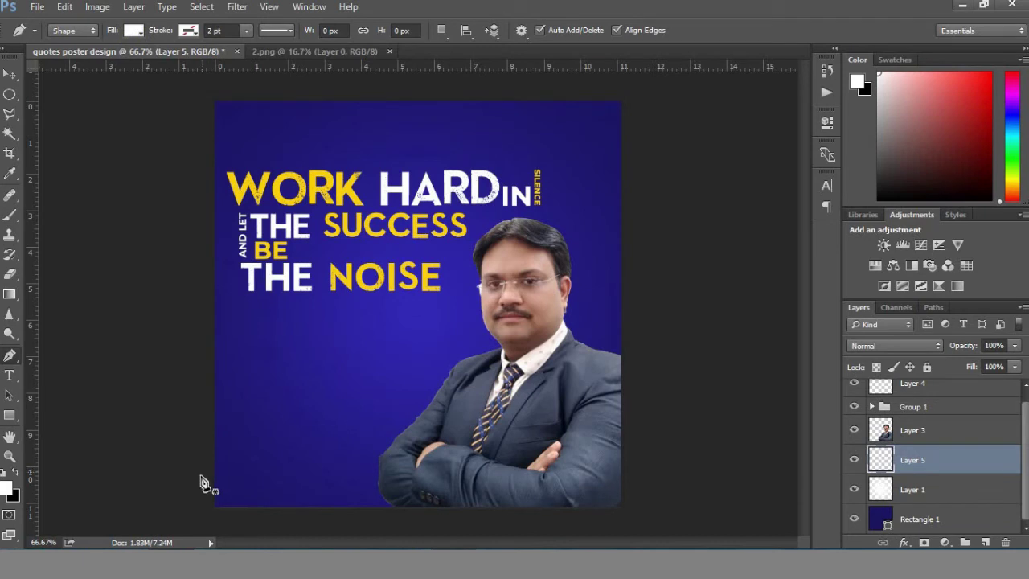
key("v")
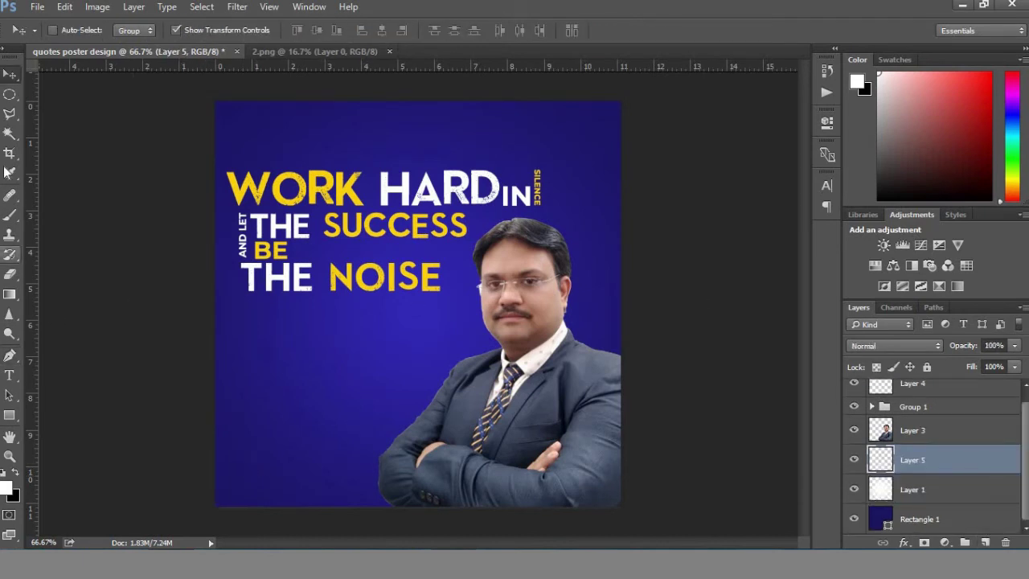
key("l")
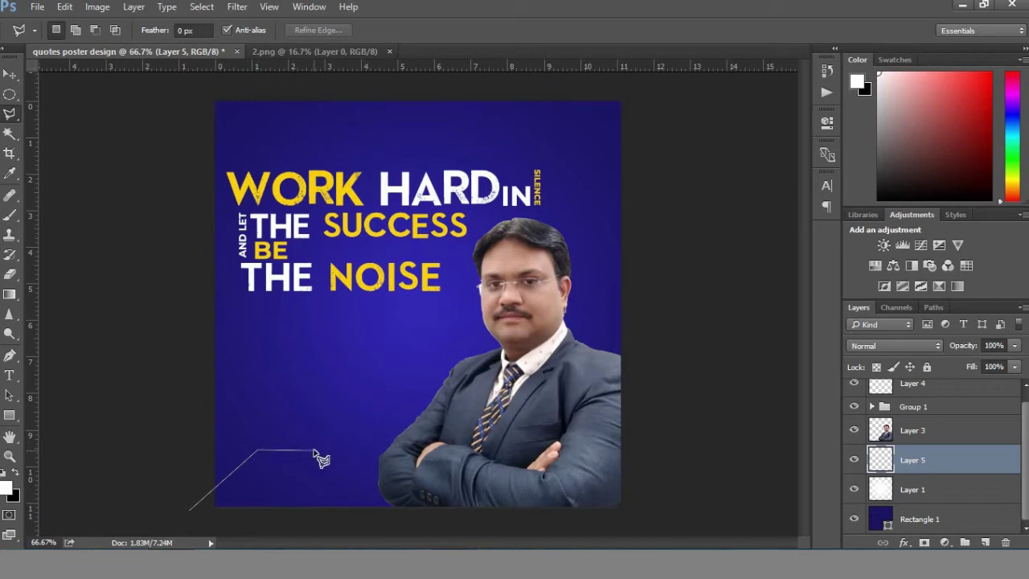
double_click(236, 522)
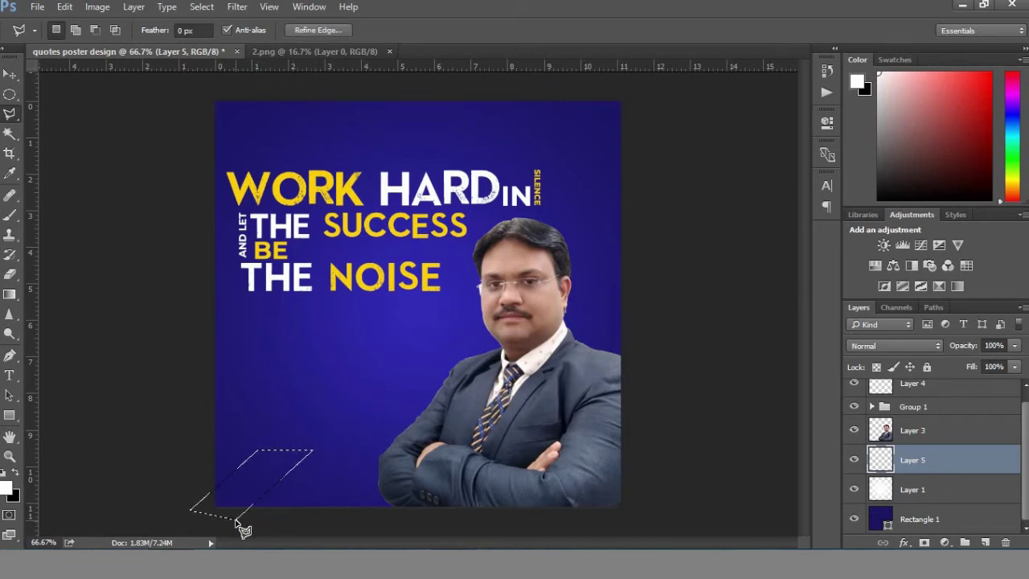
key("b")
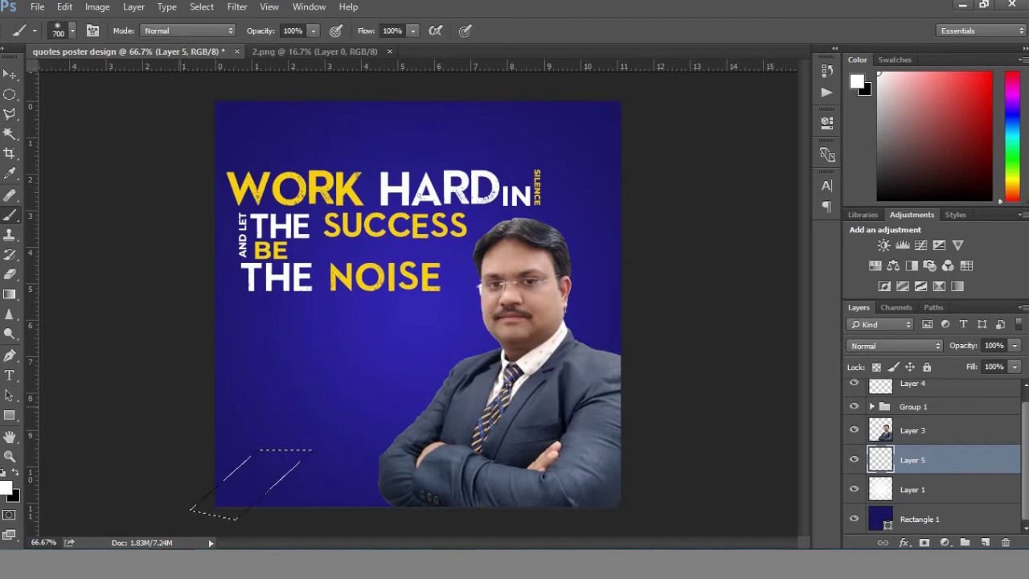
left_click_drag(241, 486, 281, 470)
key("l")
key("ctrl+d")
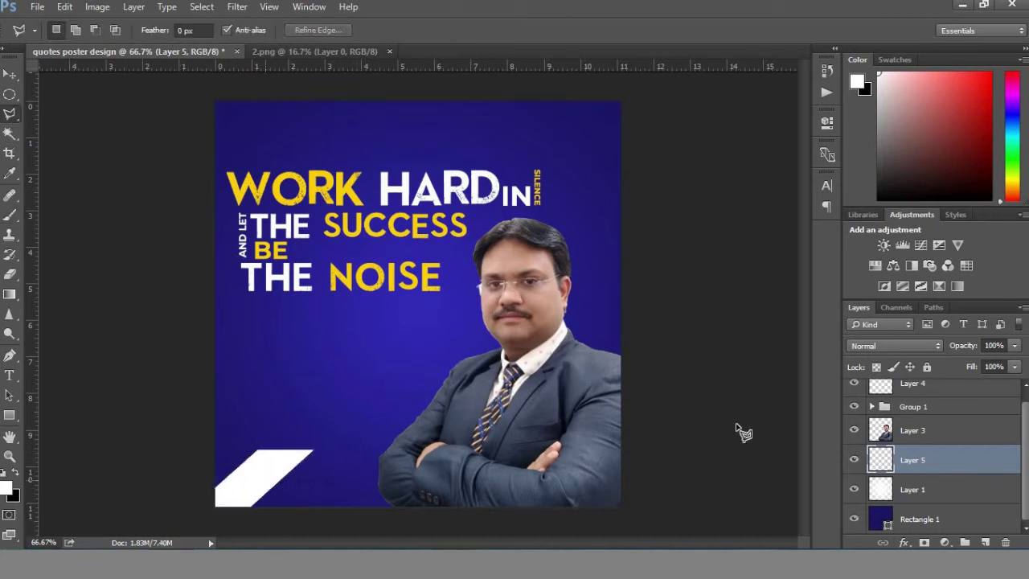
- Add a Stroke effect and set layer Fill to 0%, leaving a white outline
left_click(905, 544)
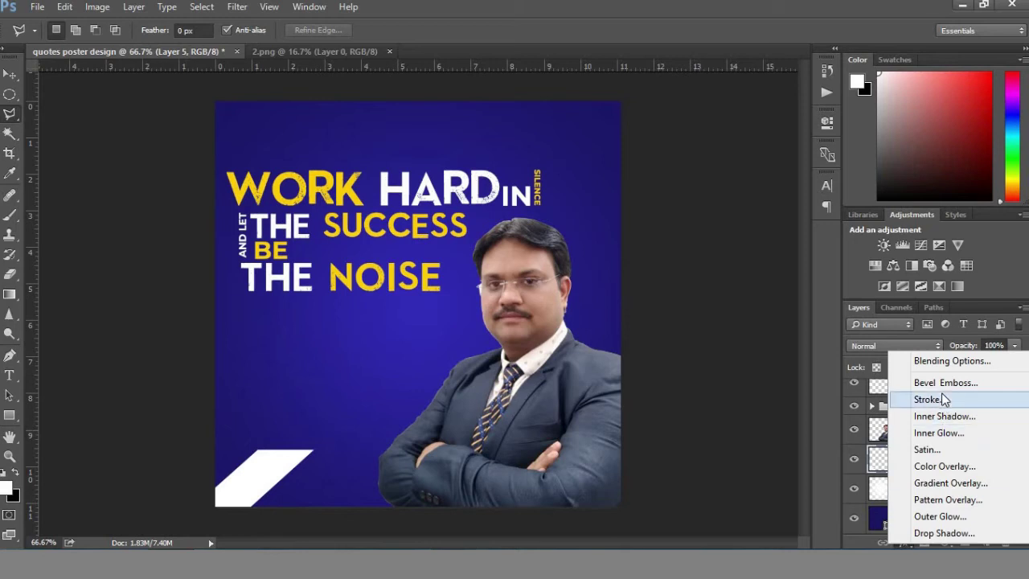
left_click(942, 399)
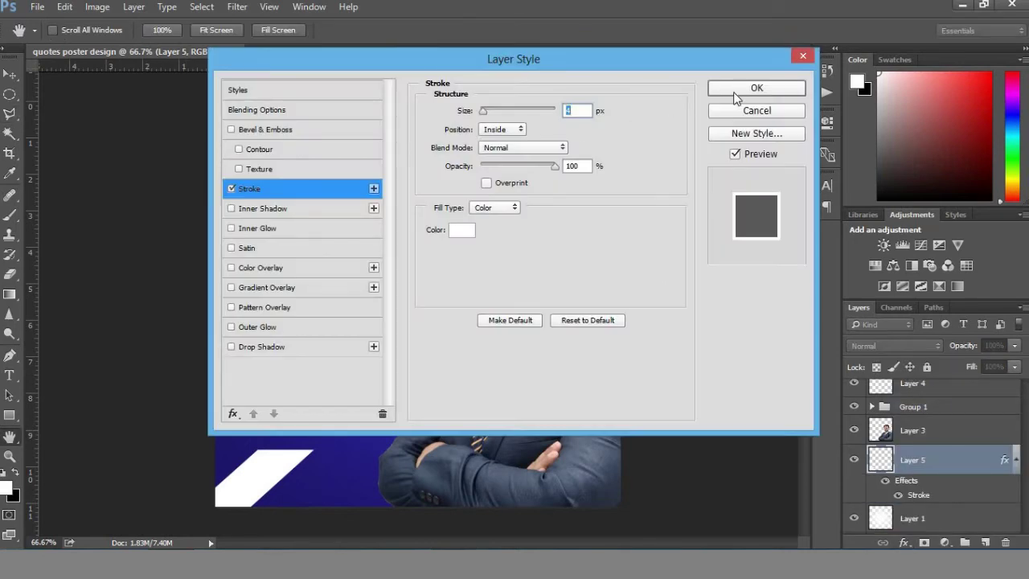
left_click(757, 88)
left_click_drag(1014, 366, 867, 390)
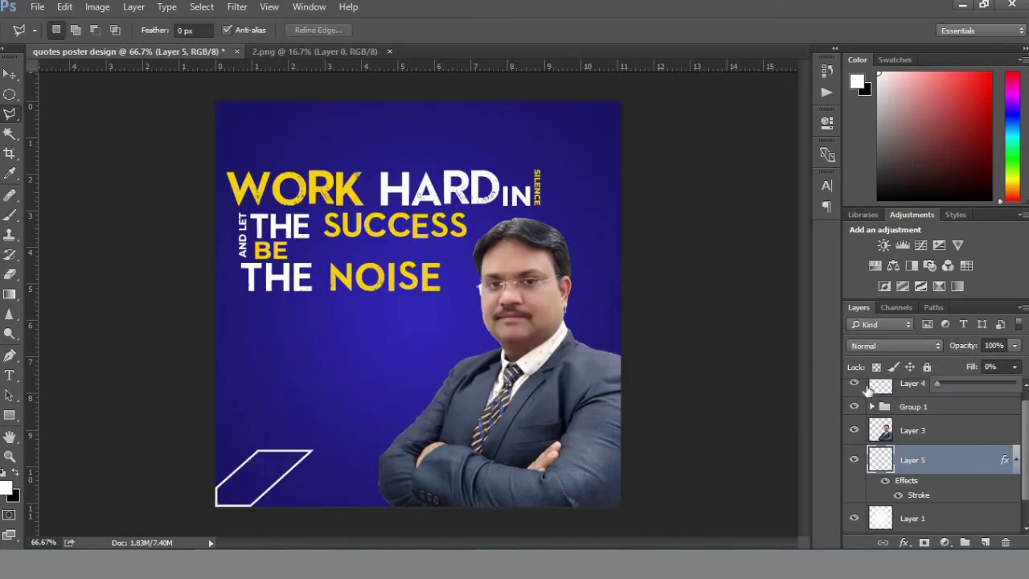
left_click(10, 74)
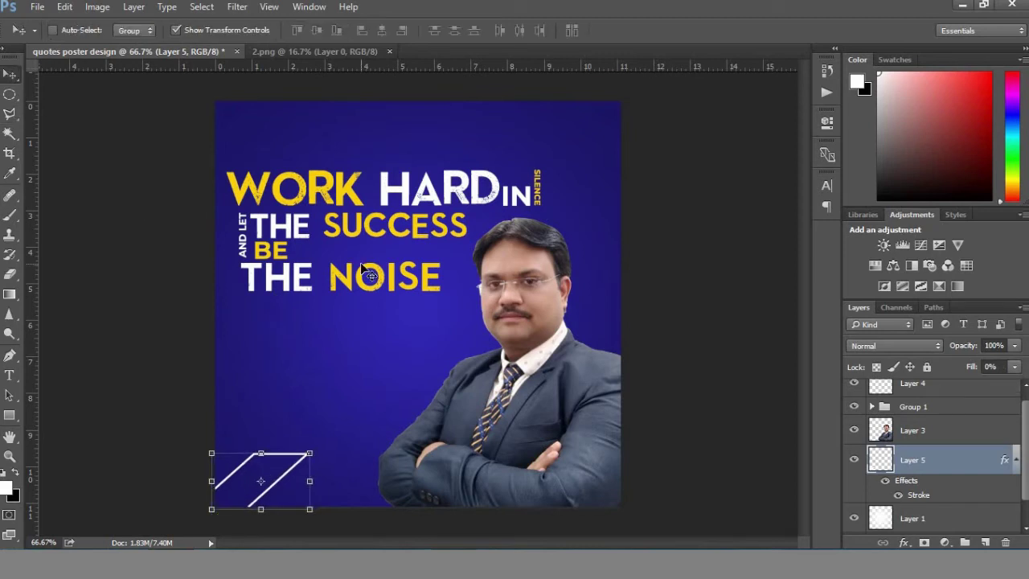
- Duplicate Layer 5 and move the copy right of the first parallelogram
right_click(872, 451)
left_click(755, 146)
key("Return")
left_click_drag(303, 477, 378, 479)
- Zoom in and delete the overlapping stroke corner where the parallelograms meet
left_click(9, 456)
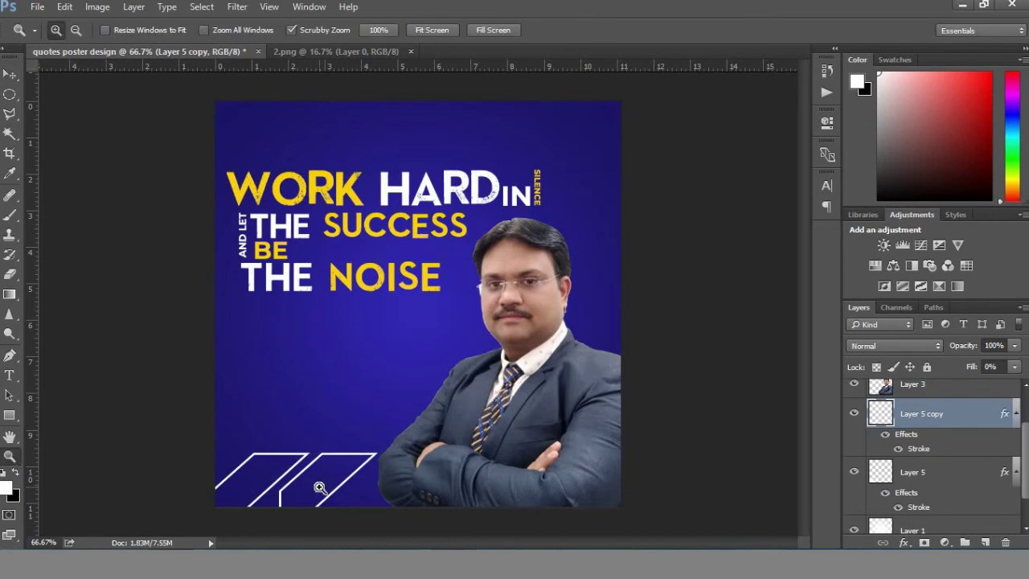
left_click(286, 462)
left_click(286, 438)
scroll(410, 362, "down", 2)
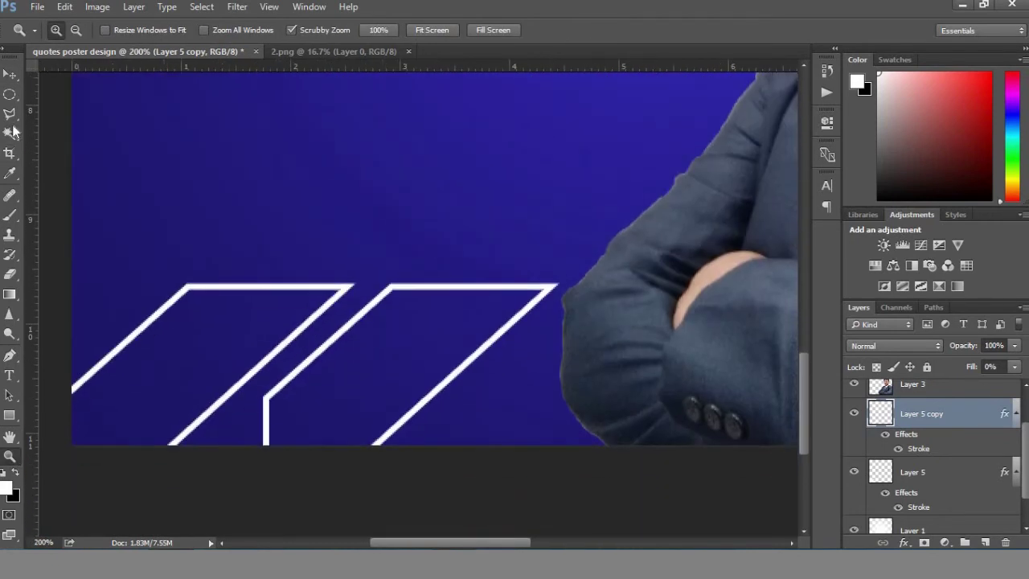
left_click(10, 115)
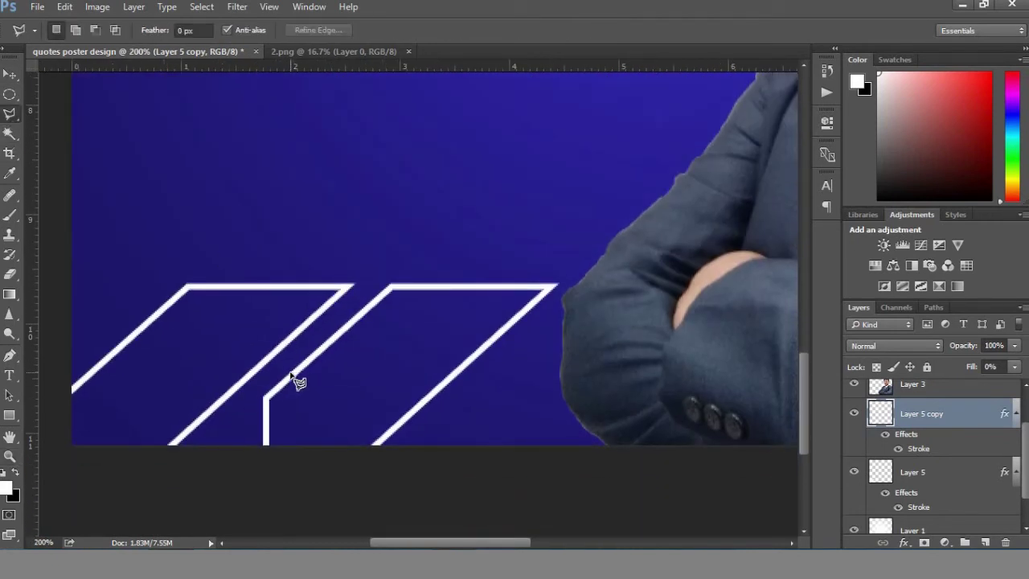
double_click(299, 509)
left_click(10, 233)
key("alt+BackSpace")
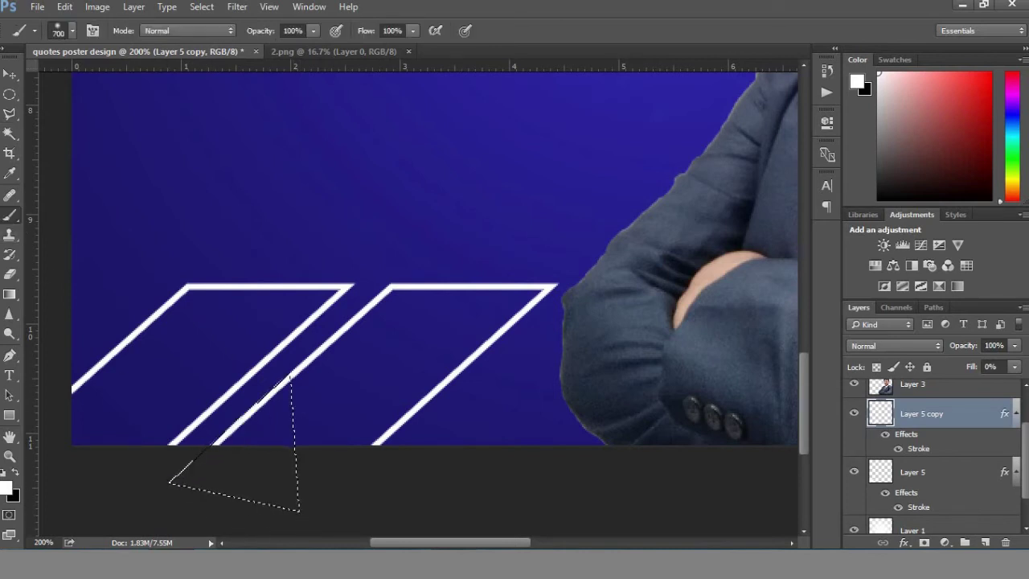
left_click(10, 134)
key("ctrl+d")
- Nudge the second parallelogram slightly right and zoom back out
key("v")
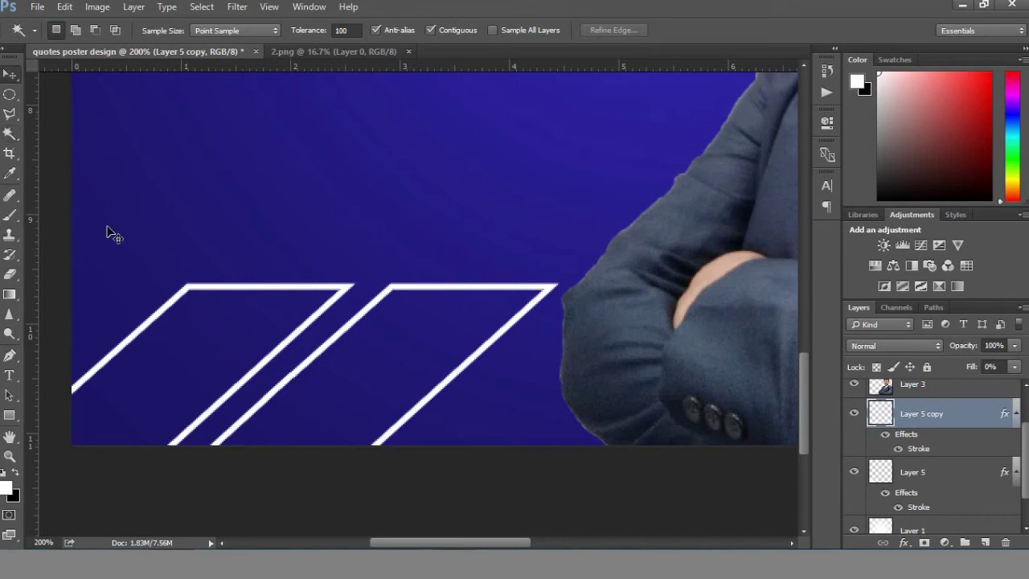
left_click_drag(397, 430, 402, 438)
key("z")
left_click(399, 307, "alt")
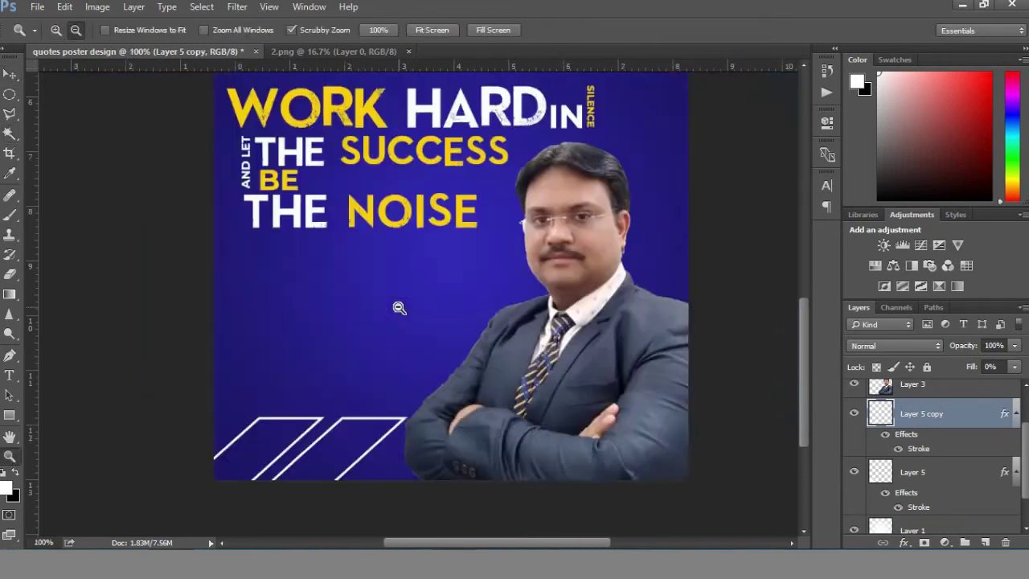
scroll(948, 410, "up", 1)
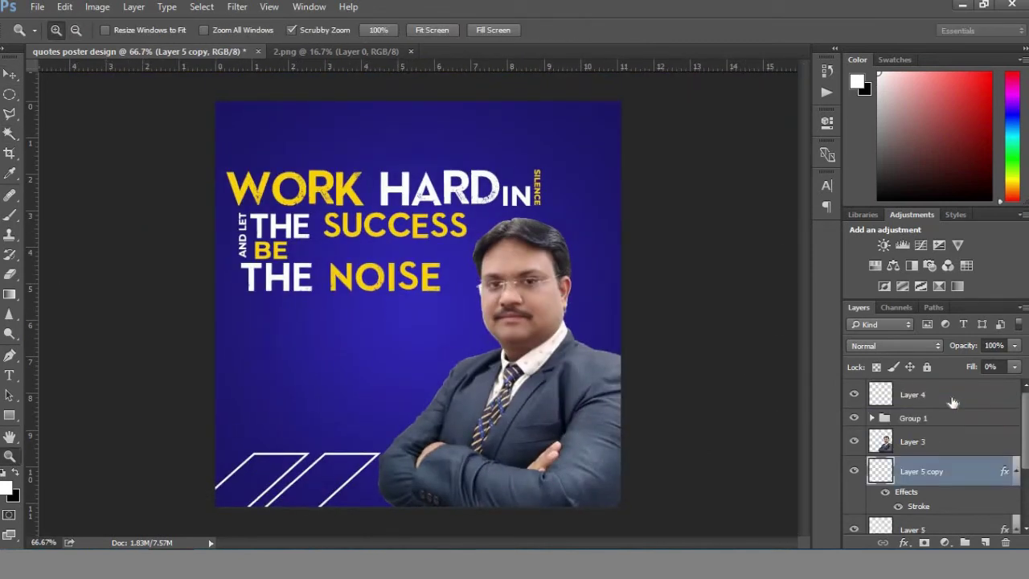
scroll(951, 402, "down", 2)
- Group Layer 5 and Layer 5 copy into Group 2 and add an empty Layer 6 above it
left_click(949, 442, "shift")
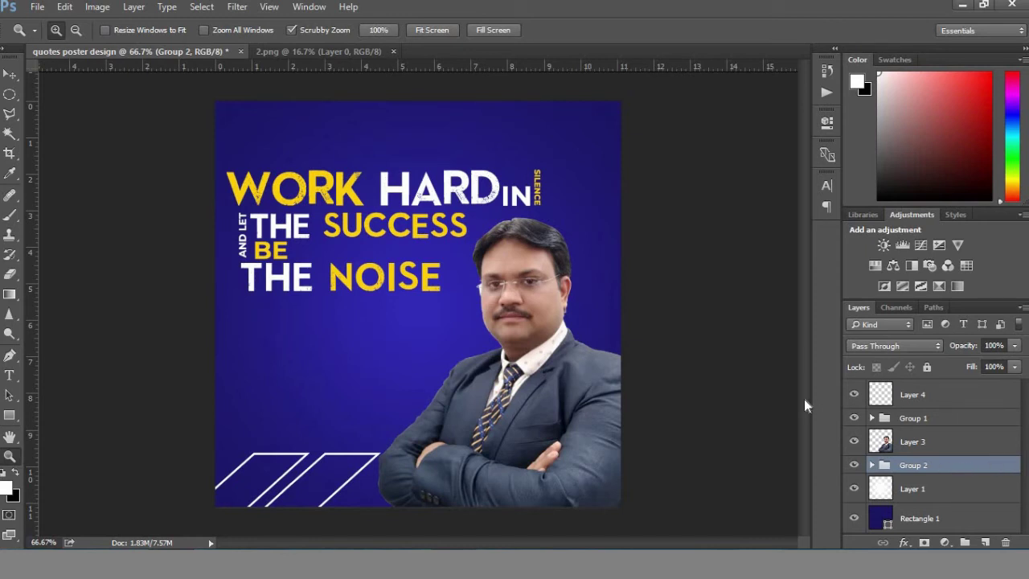
left_click(985, 543)
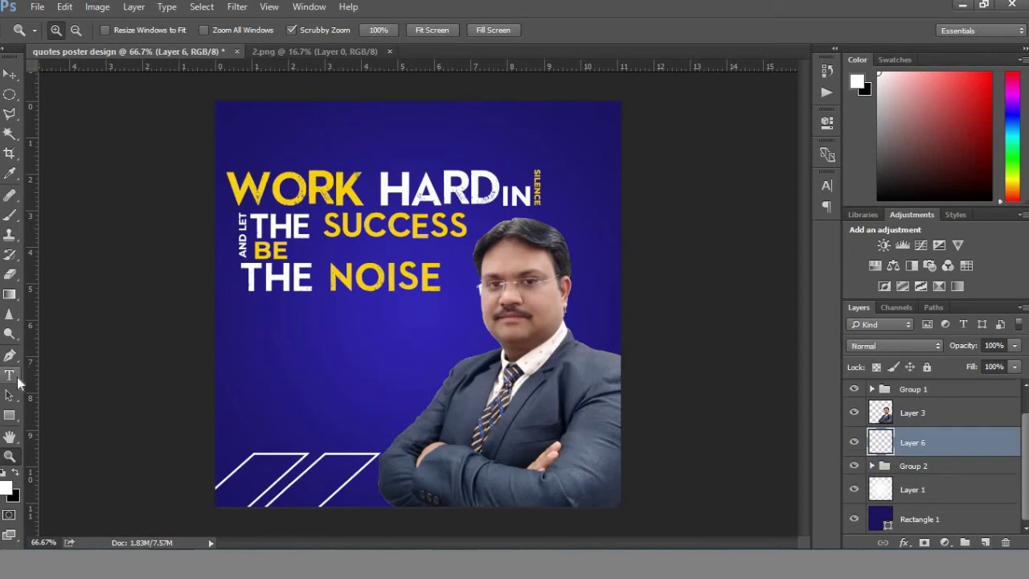
- Draw a closed curved arc path with the Pen tool near the poster's left edge
left_click(9, 354)
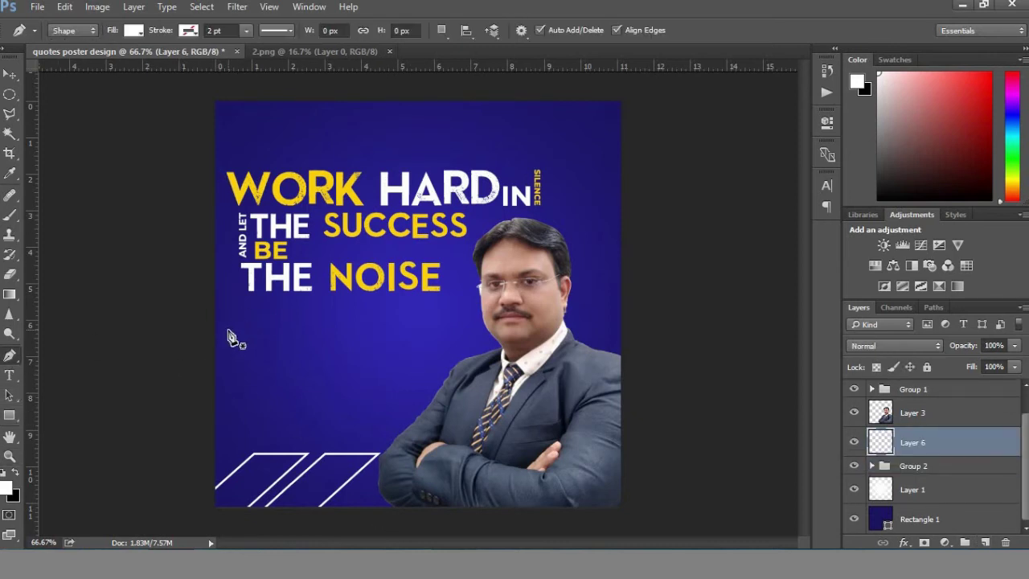
left_click(201, 334)
left_click_drag(203, 434, 306, 394)
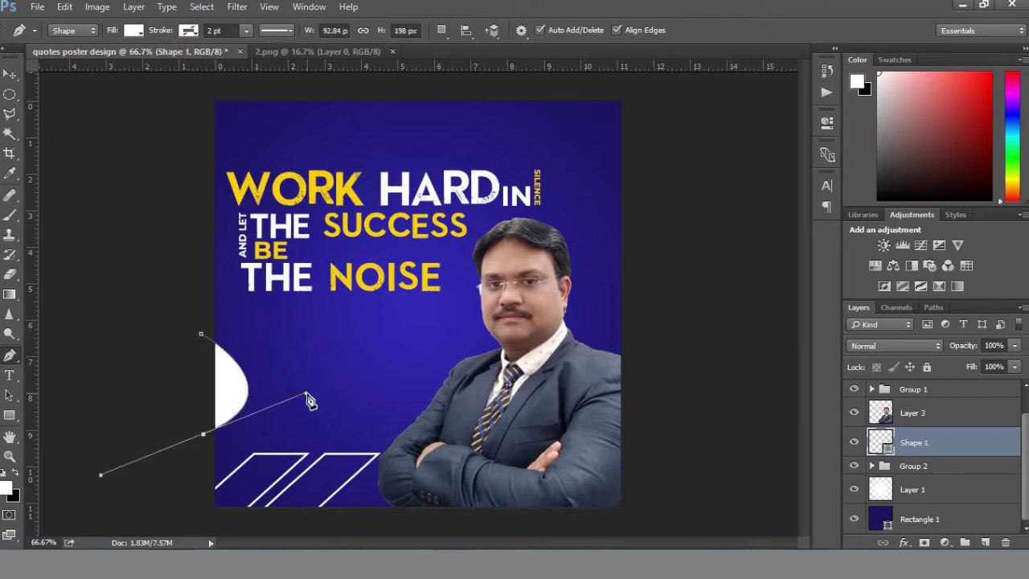
key("ctrl+z")
left_click(281, 431)
left_click(244, 390)
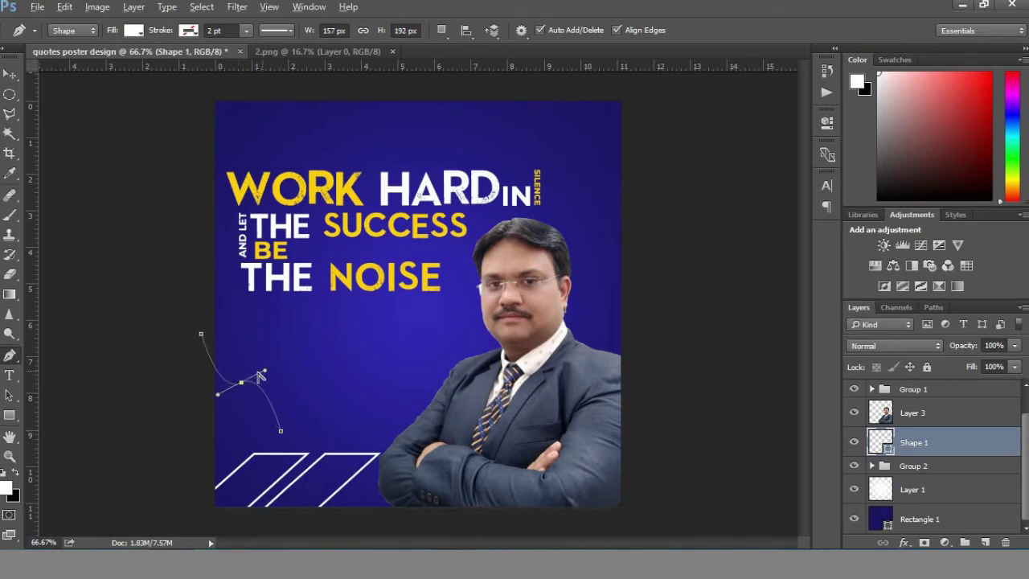
left_click_drag(242, 388, 273, 353)
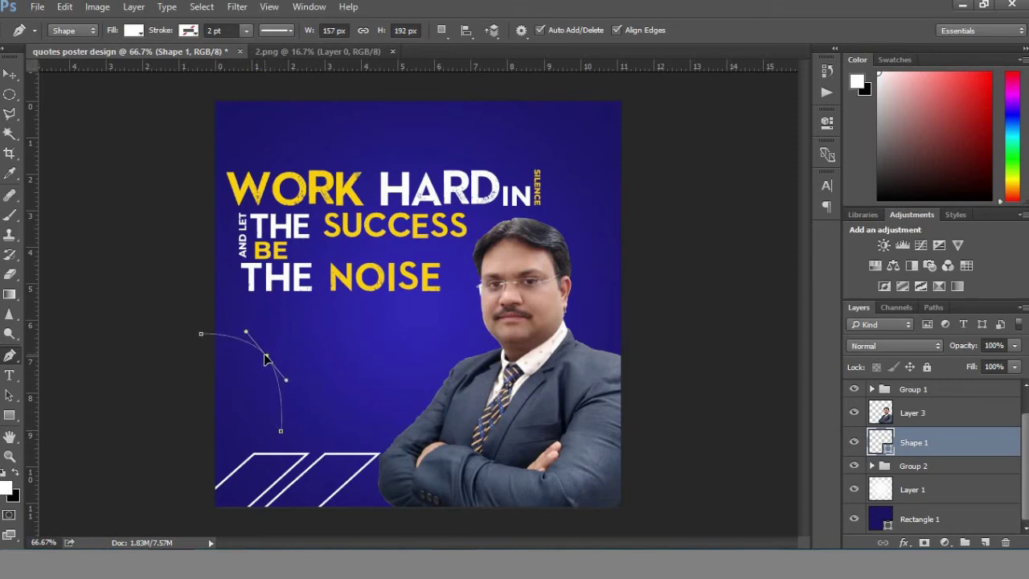
left_click(165, 495)
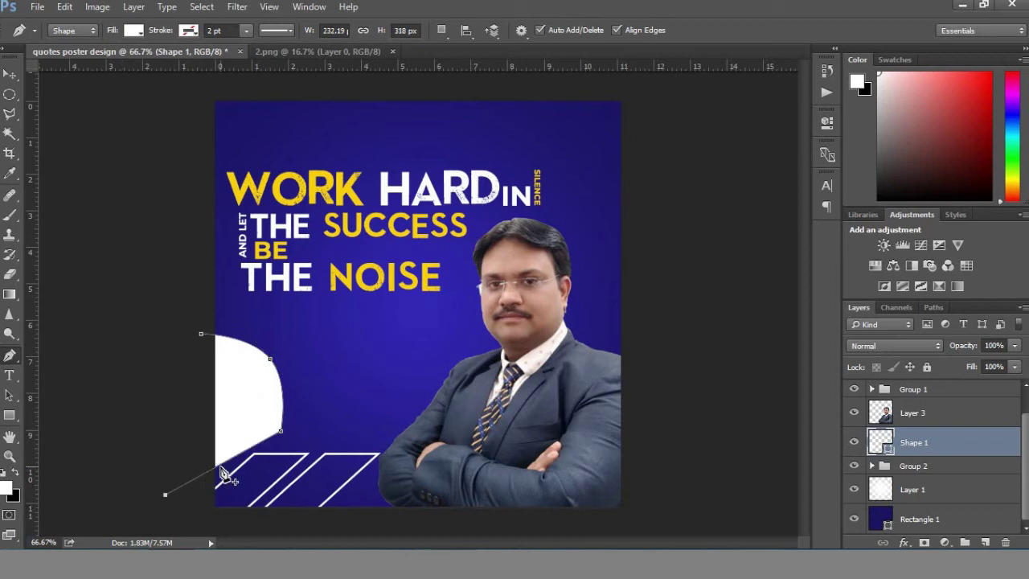
left_click_drag(223, 464, 242, 487)
left_click(154, 438)
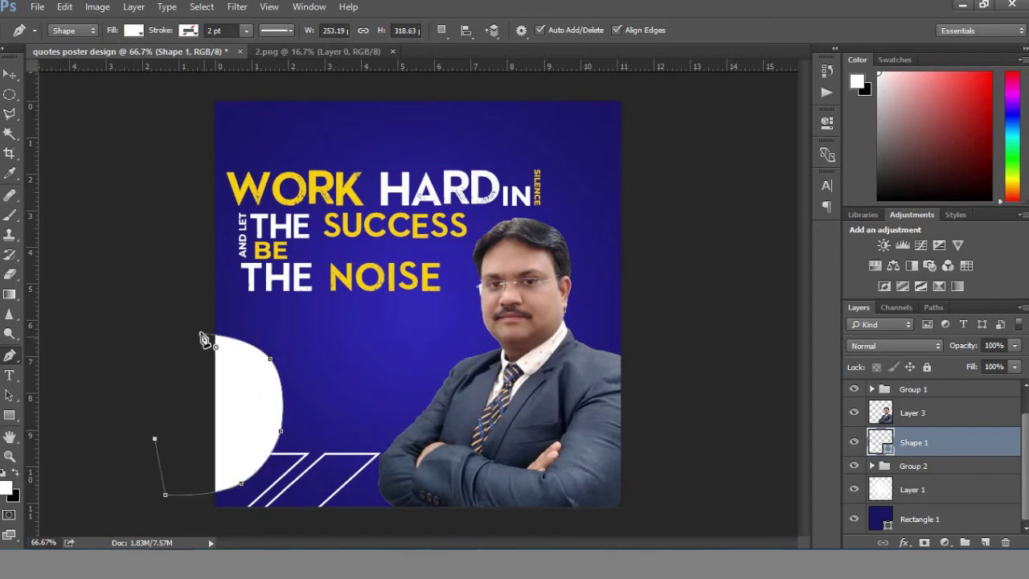
- Give the arc shape no fill and a solid yellow stroke
left_click(201, 334)
left_click(134, 30)
left_click(68, 61)
left_click(188, 29)
left_click(152, 61)
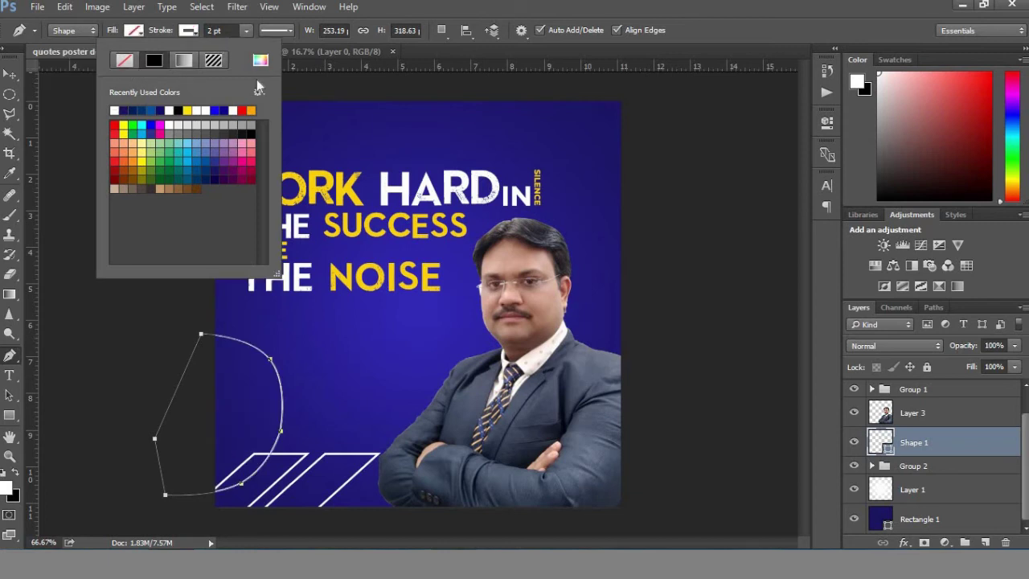
left_click(259, 61)
left_click(976, 177)
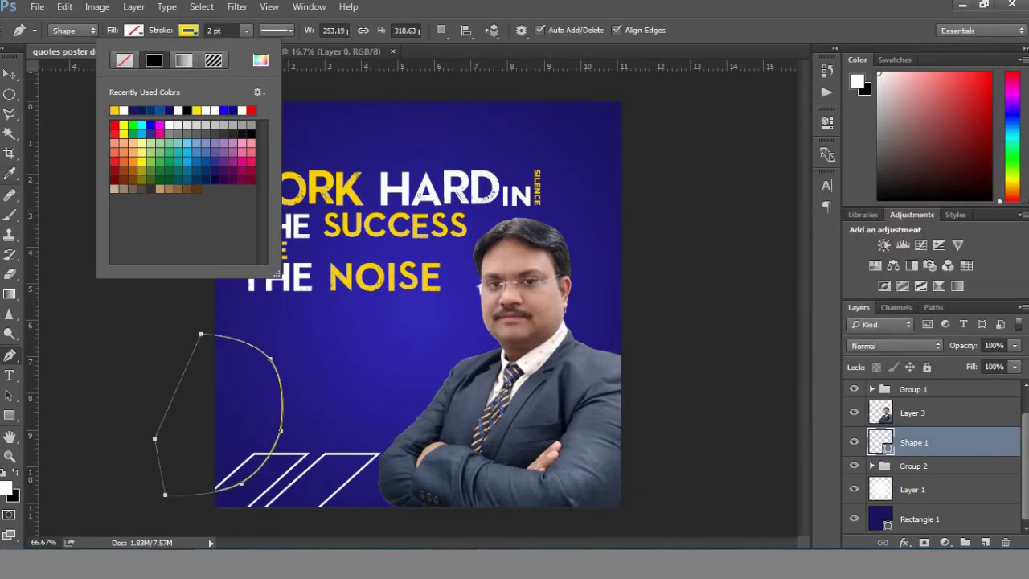
- Nudge the arc shape into position and reselect its Shape 1 layer
key("v")
mouse_move(277, 334)
left_mouse_down()
mouse_move(275, 304)
mouse_move(288, 331)
mouse_move(272, 333)
left_mouse_up()
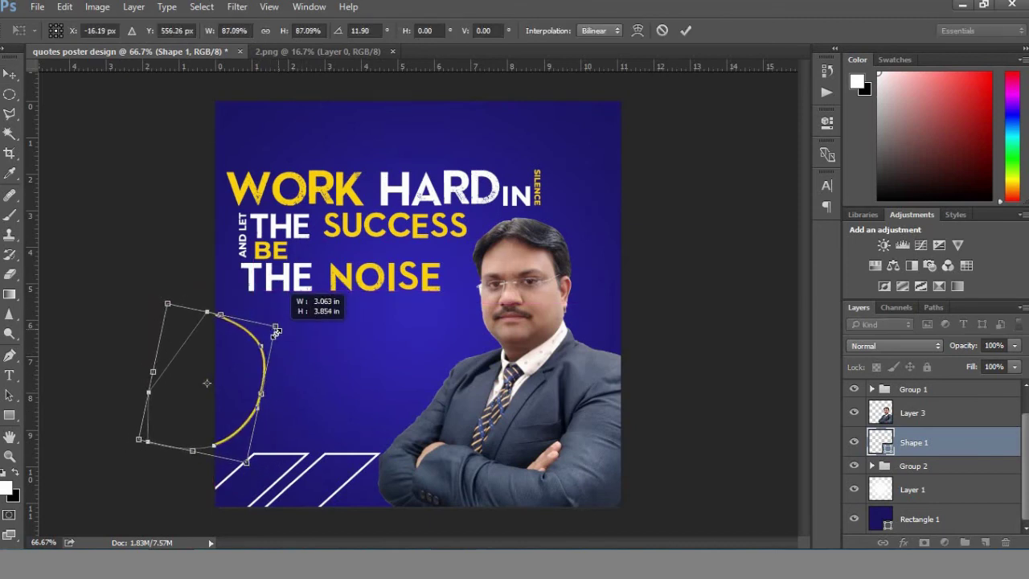
left_click_drag(260, 386, 266, 333)
key("Escape")
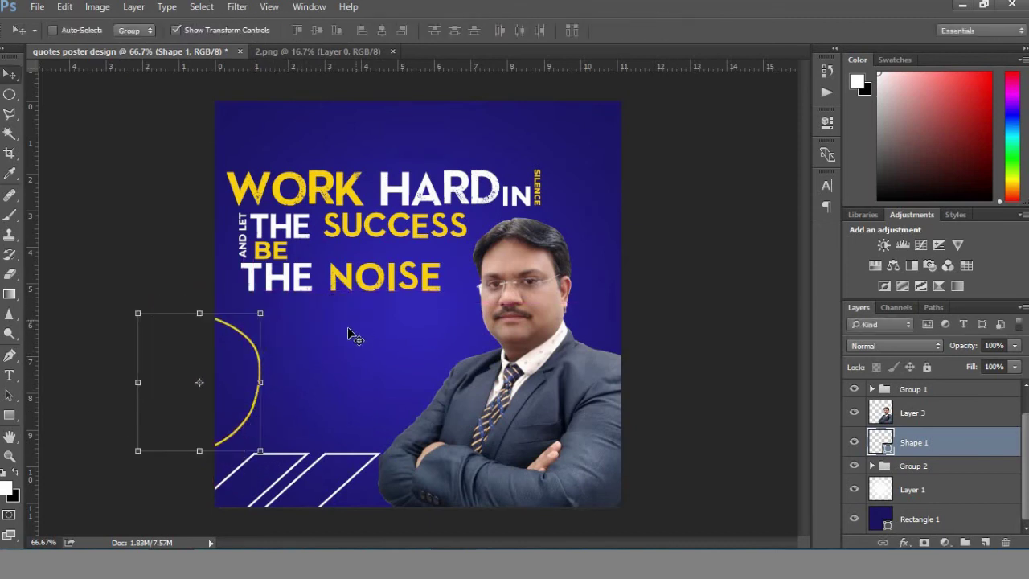
left_click(973, 470)
left_click(965, 441)
- Make the arc's yellow stroke dashed
left_click(9, 355)
left_click(276, 30)
left_click(271, 101)
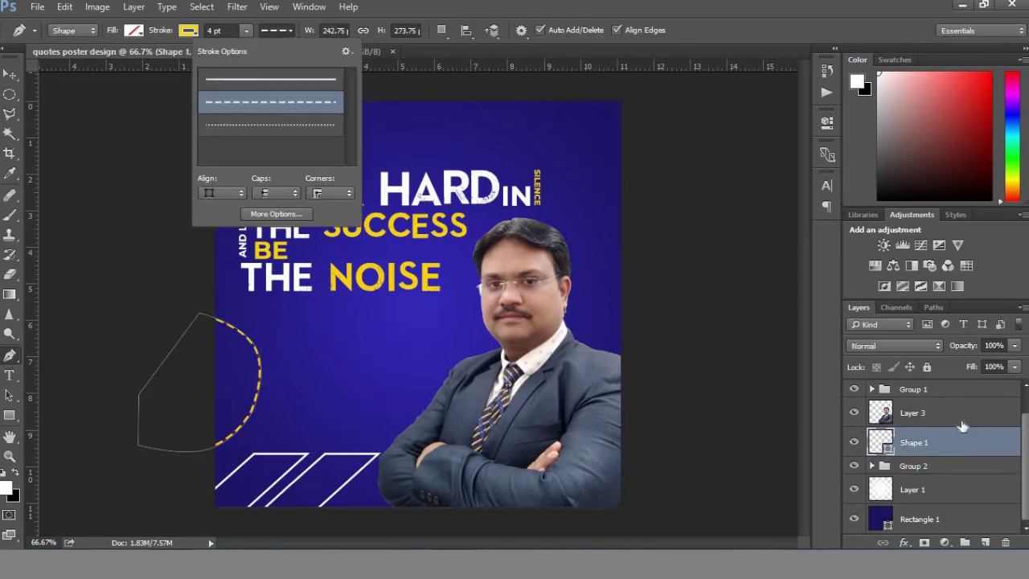
left_click(962, 423)
left_click(10, 416)
right_click(10, 416)
left_click(56, 443)
- Draw a large top-right circle with no fill and a 4 pt yellow dashed stroke
left_click_drag(515, 79, 697, 262)
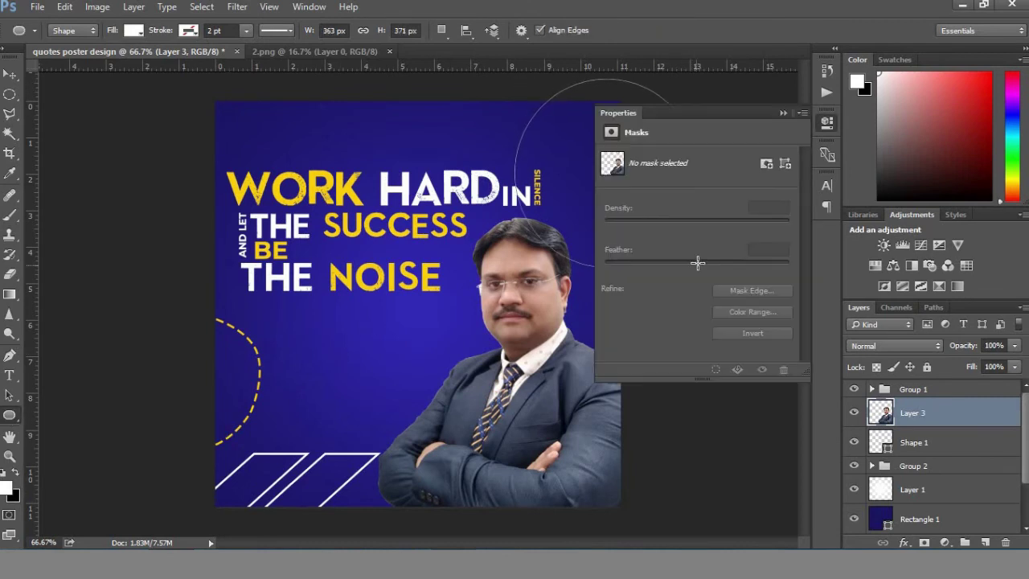
left_click(613, 229)
left_click(622, 259)
left_click(631, 309)
left_click(718, 228)
left_click(661, 229)
type("4")
left_click(726, 229)
left_click(692, 283)
left_click(783, 113)
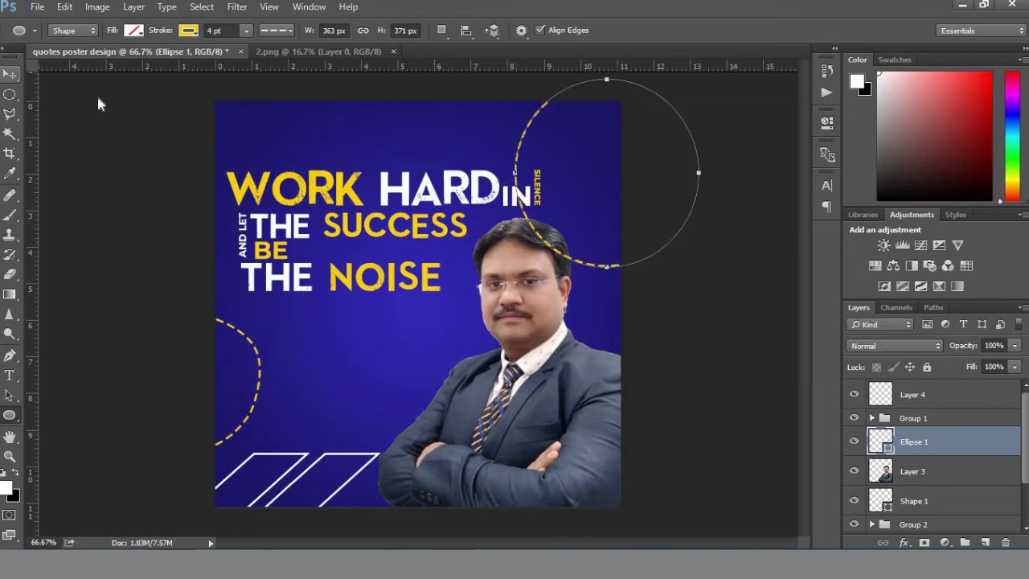
- Move and rotate the dashed circle at the top-right
key("ctrl+t")
left_click_drag(609, 233, 653, 197)
left_click_drag(707, 238, 750, 211)
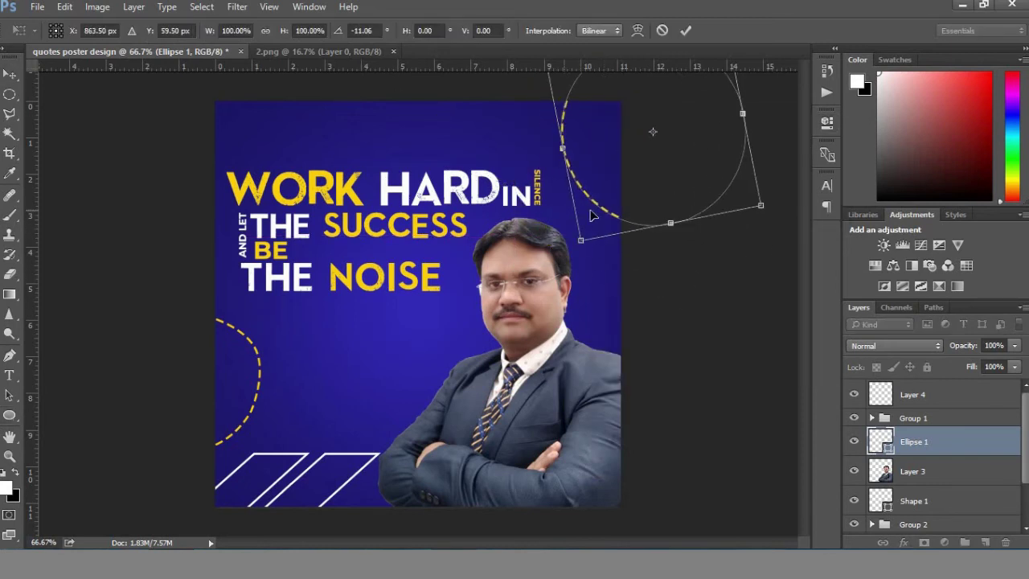
key("Return")
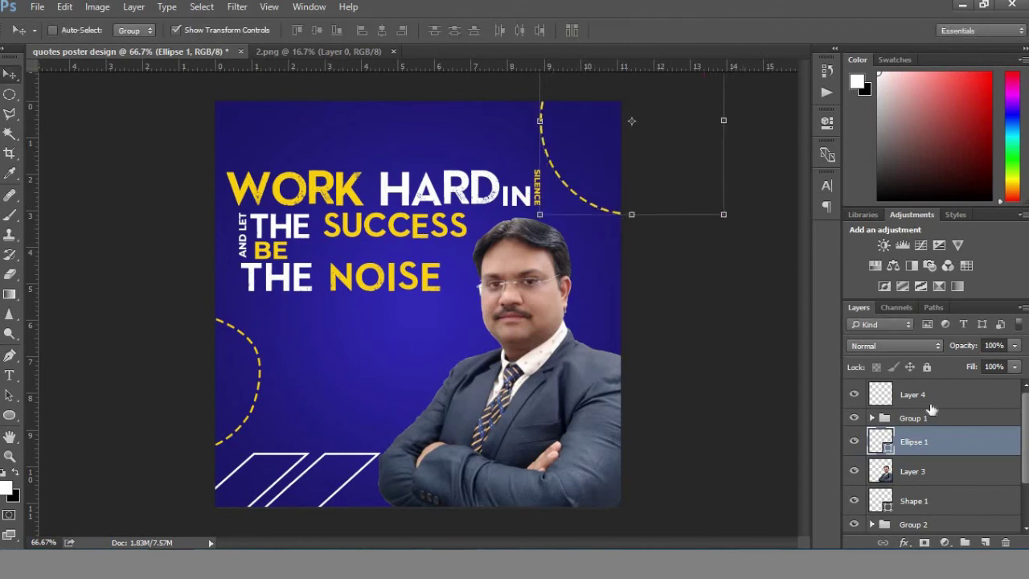
left_click(985, 542)
left_click(960, 479)
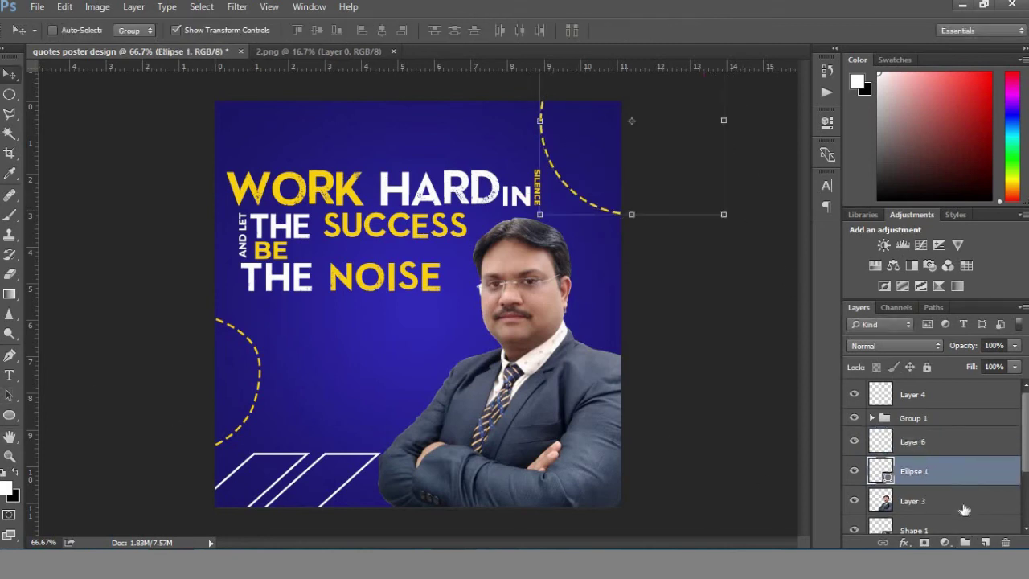
- Delete the lower-left dashed arc, Shape 1
scroll(957, 482, "down", 2)
left_click(957, 471)
left_click_drag(252, 347, 251, 338)
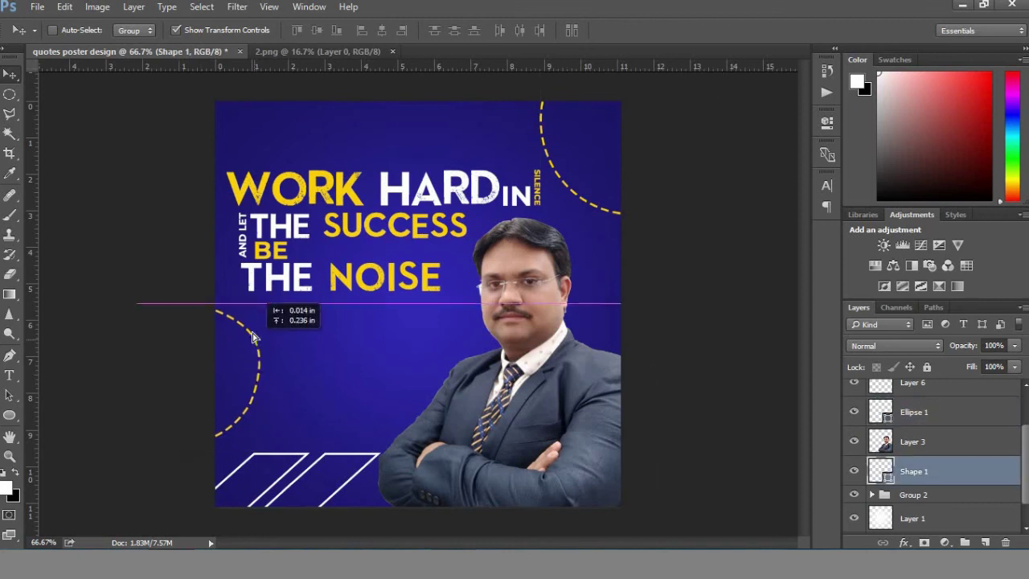
key("Delete")
- Duplicate Ellipse 1 and place the copy at the poster's upper-left edge
left_click(937, 410)
right_click(936, 410)
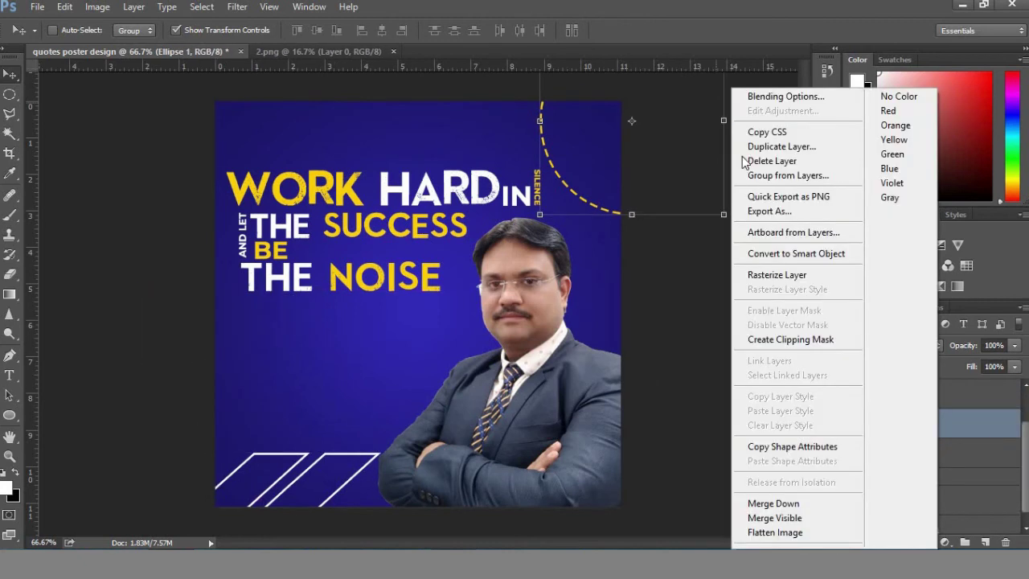
left_click(779, 146)
key("Return")
left_click_drag(620, 246, 180, 340)
key("Left")
key("Up")
key("Up")
key("Left")
key("Up")
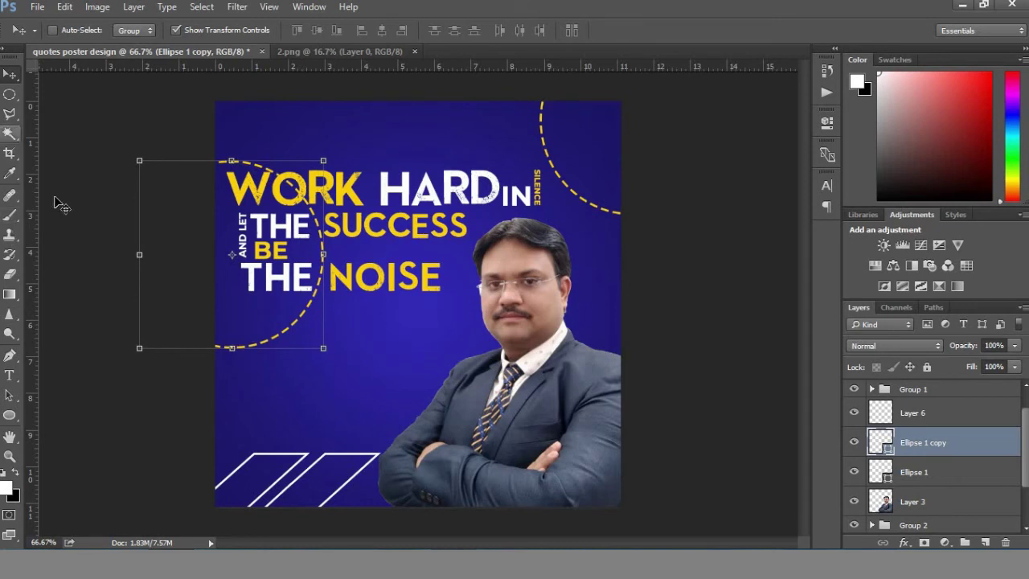
- Make the Ellipse 1 copy's dashes white and zoom in on WORK
key("p")
left_click(133, 30)
left_click(213, 110)
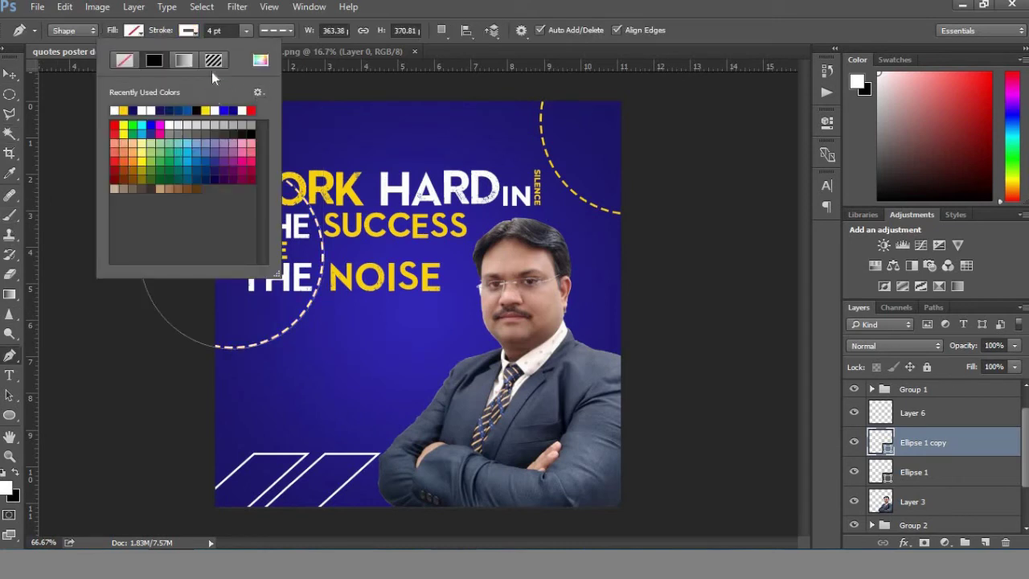
key("Escape")
key("z")
mouse_move(225, 161)
left_mouse_down()
mouse_move(250, 188)
mouse_move(251, 314)
left_mouse_up()
left_click(251, 188)
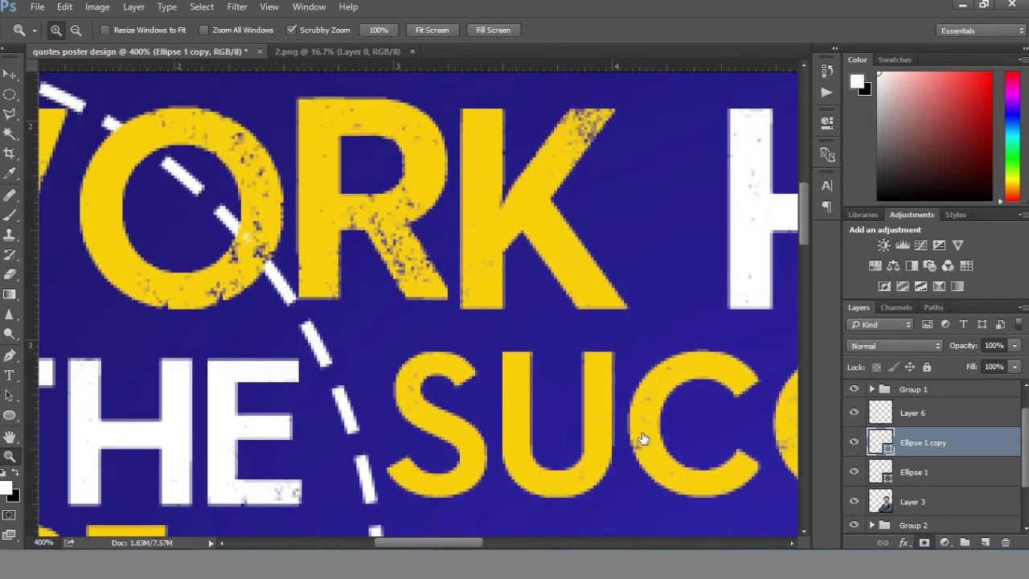
- Add a layer mask and paint out the dash crossing the letter O
left_click(925, 543)
left_click(259, 297)
key("l")
left_click(229, 237)
left_click(263, 268)
left_click(270, 226)
left_click(254, 210)
key("b")
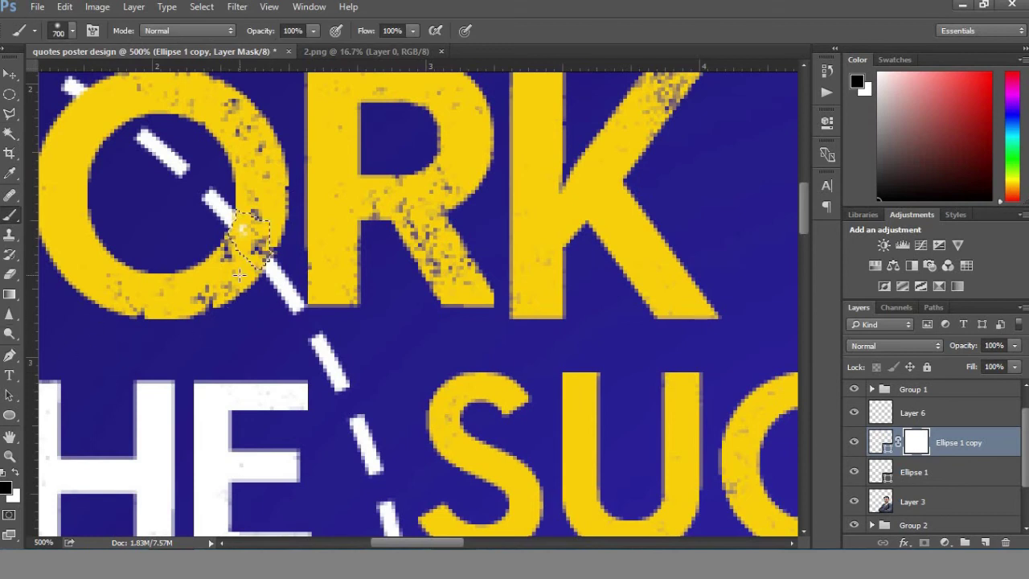
left_click(312, 258)
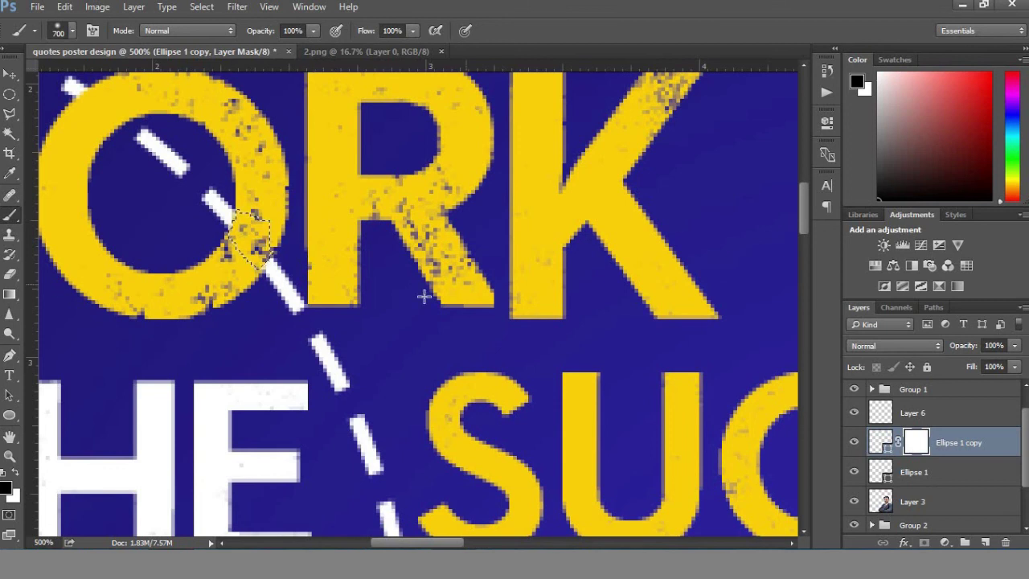
- Mask out the top-left dash near the W as well
key("l")
key("ctrl+d")
left_click(121, 131)
left_click(74, 102)
left_click(97, 87)
left_click(129, 106)
double_click(128, 121)
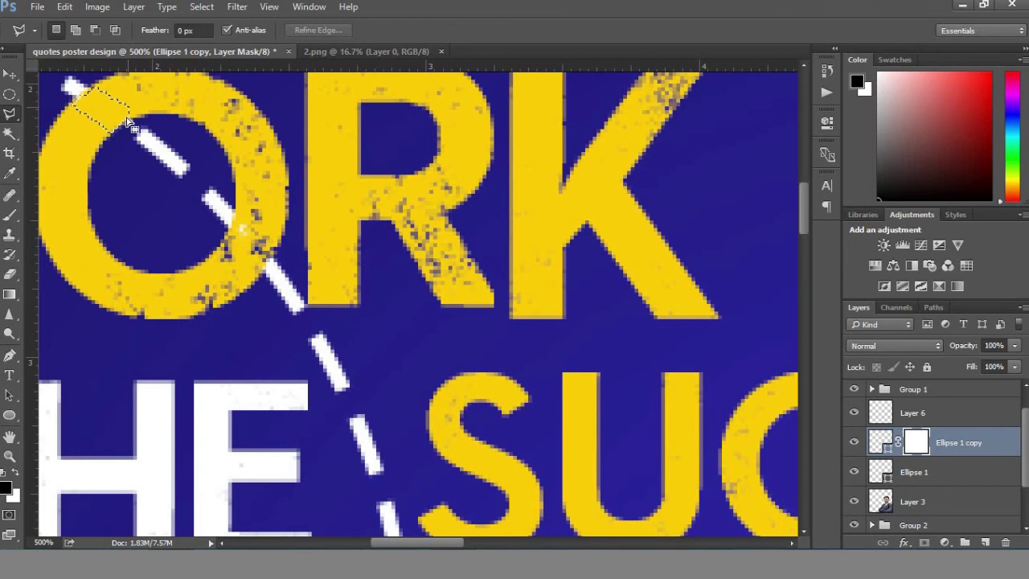
key("b")
left_click(10, 114)
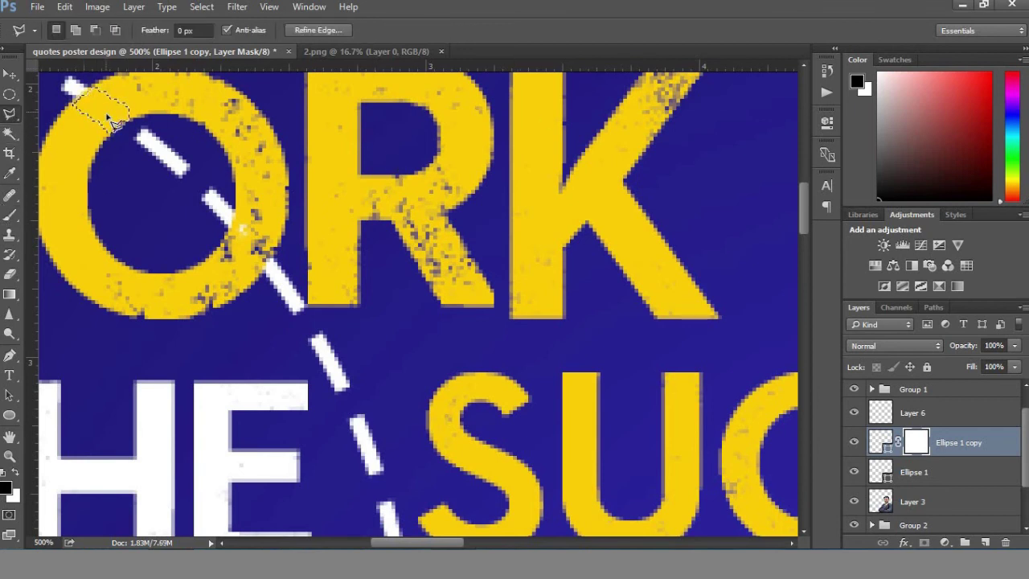
- Zoom out and move Ellipse 1 copy above the Group 1 quote text
key("z")
left_click(157, 376, "alt")
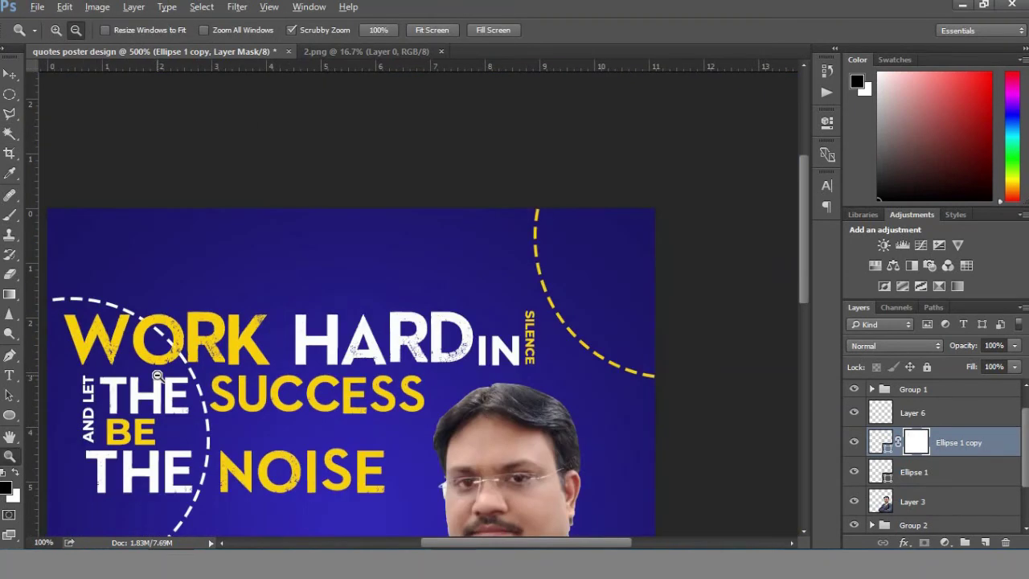
key("v")
left_click_drag(949, 439, 951, 389)
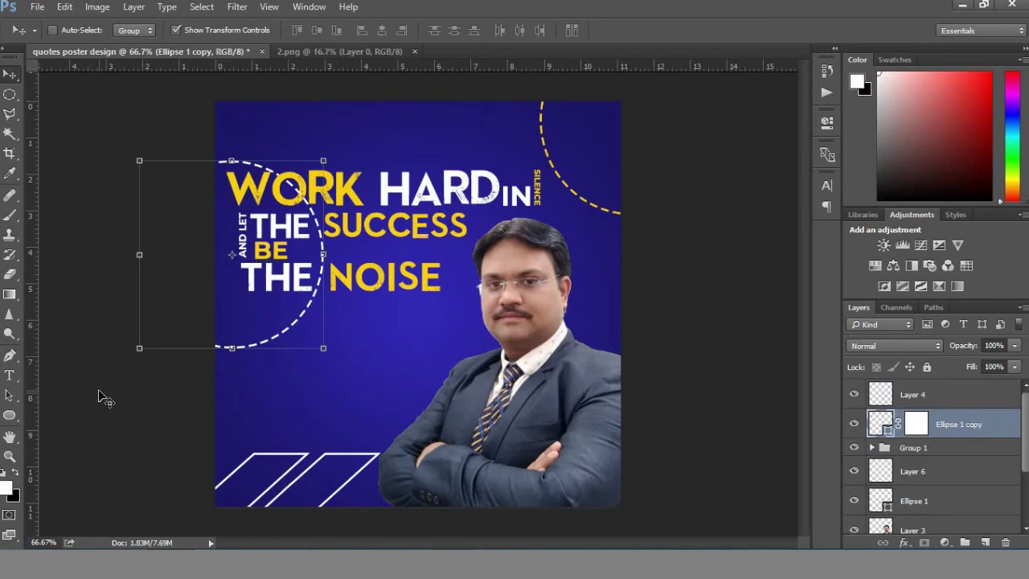
- Draw a 3-sided polygon triangle left of the portrait on a new top layer
left_click(977, 406)
key("ctrl+shift+alt+n")
right_click(10, 414)
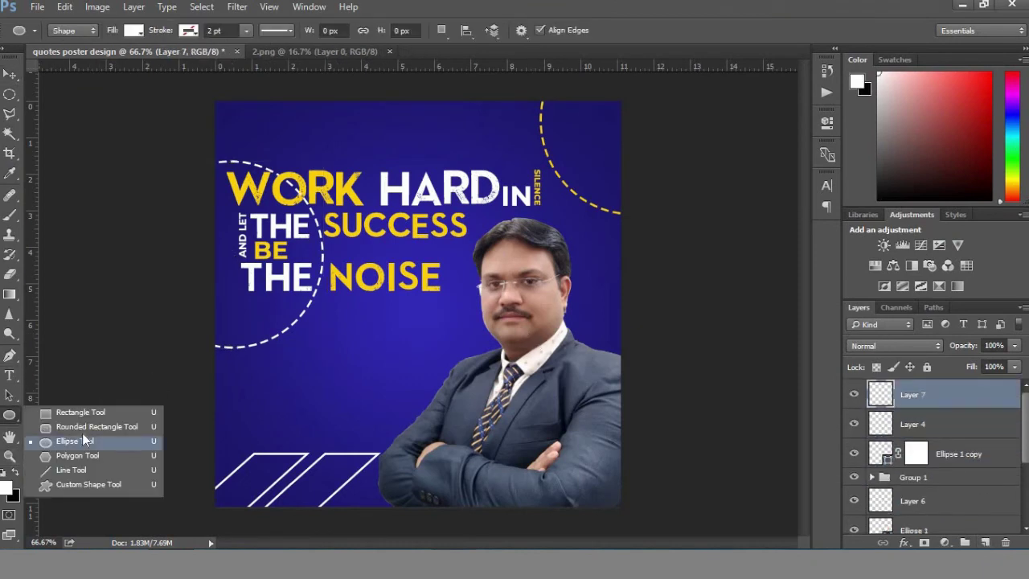
left_click(77, 455)
left_click(569, 31)
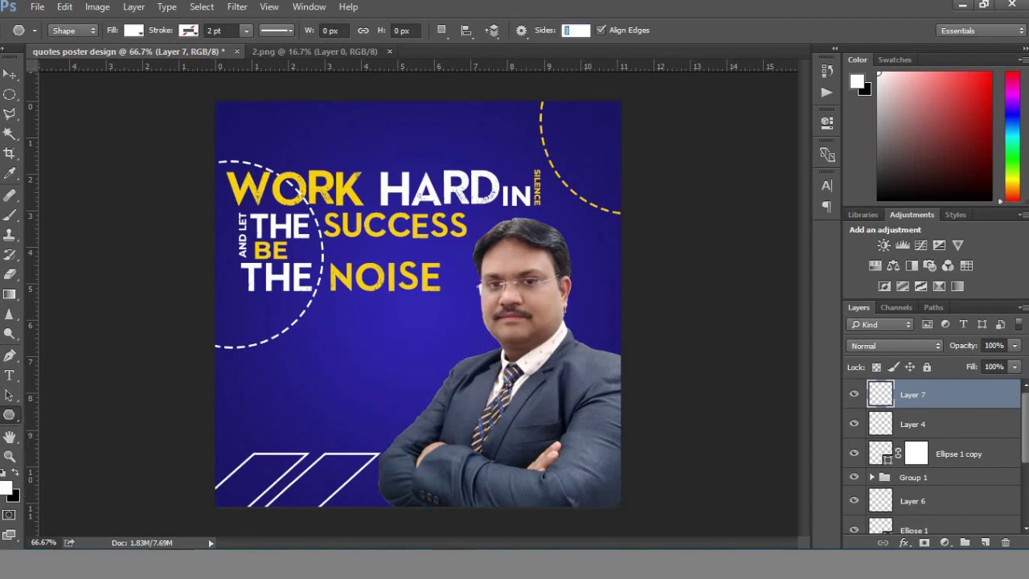
left_click_drag(351, 381, 369, 349)
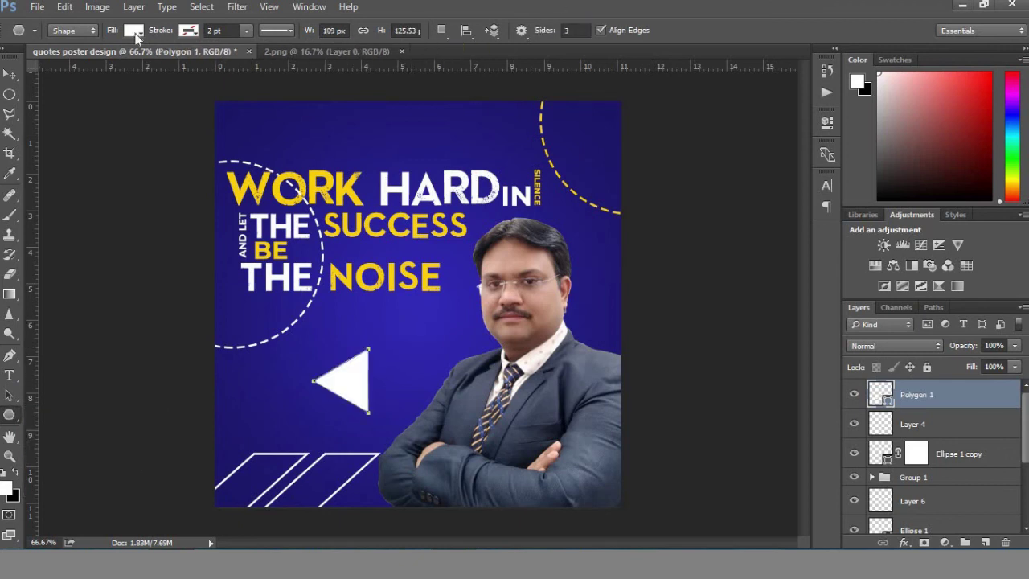
- Give the triangle no fill and a 4 pt yellow outline
left_click(135, 31)
left_click(62, 60)
left_click(188, 31)
left_click(145, 108)
left_click(217, 31)
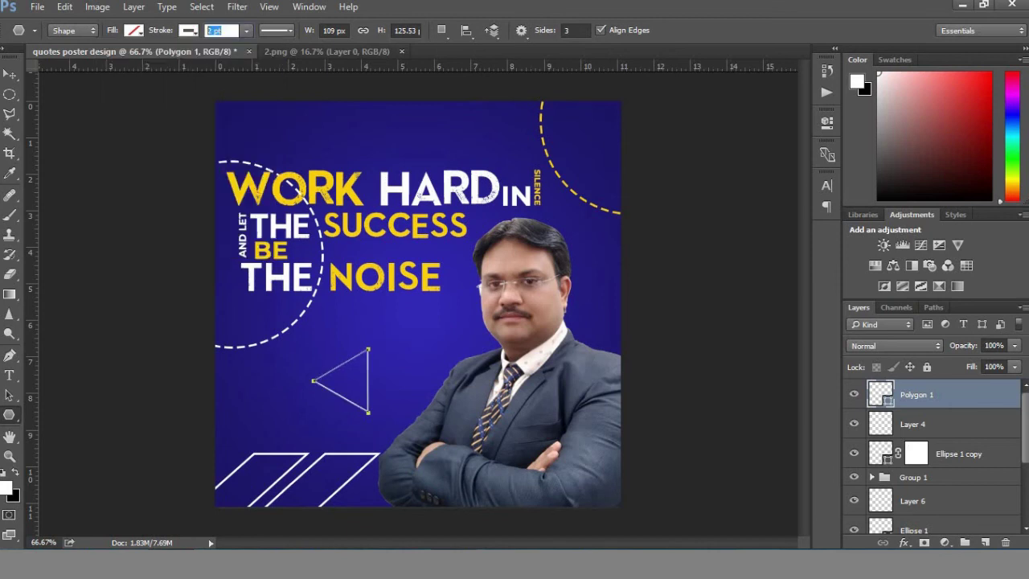
type("42")
left_click(188, 31)
left_click(133, 108)
type("4")
left_click(277, 31)
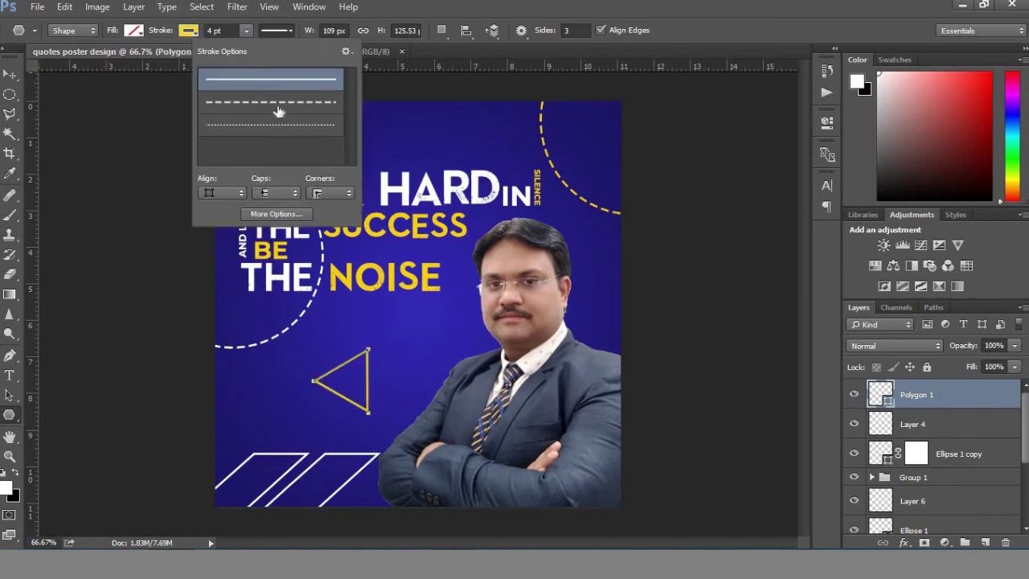
key("Escape")
- Rotate and duplicate the triangle, then paste the geometric pattern as Layer 7
key("ctrl+t")
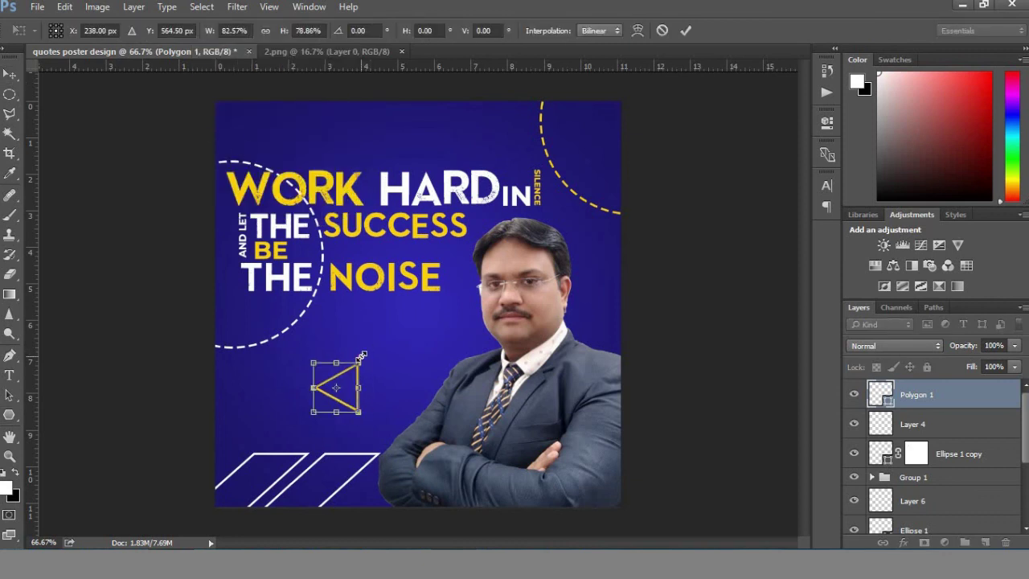
mouse_move(362, 355)
left_mouse_down()
mouse_move(615, 283)
mouse_move(635, 318)
mouse_move(410, 397)
left_mouse_up()
key("Return")
right_click(965, 394)
left_click(799, 146)
key("Return")
key("z")
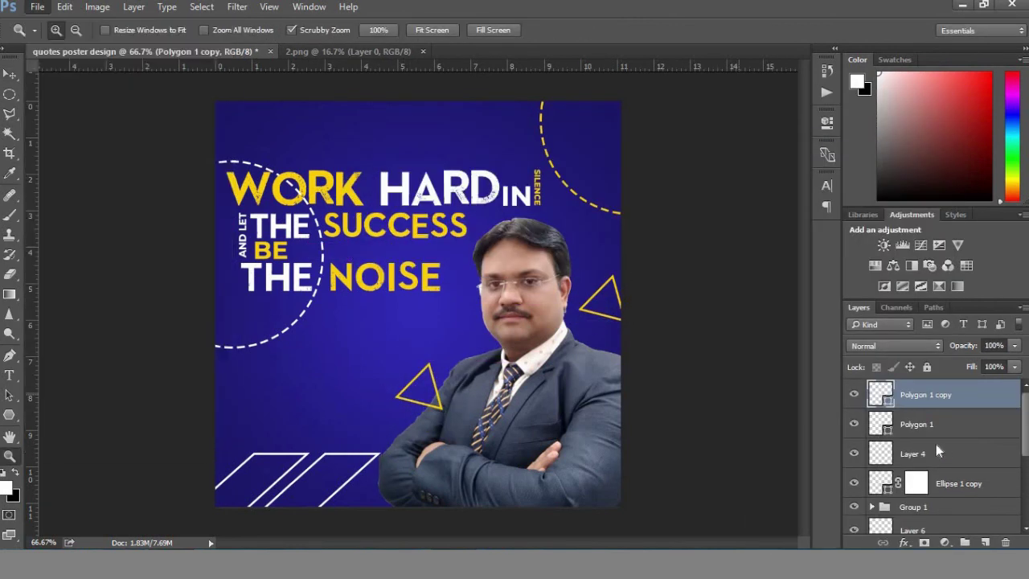
key("ctrl+v")
- Scale and stretch the pattern Layer 7 to cover the whole poster
key("v")
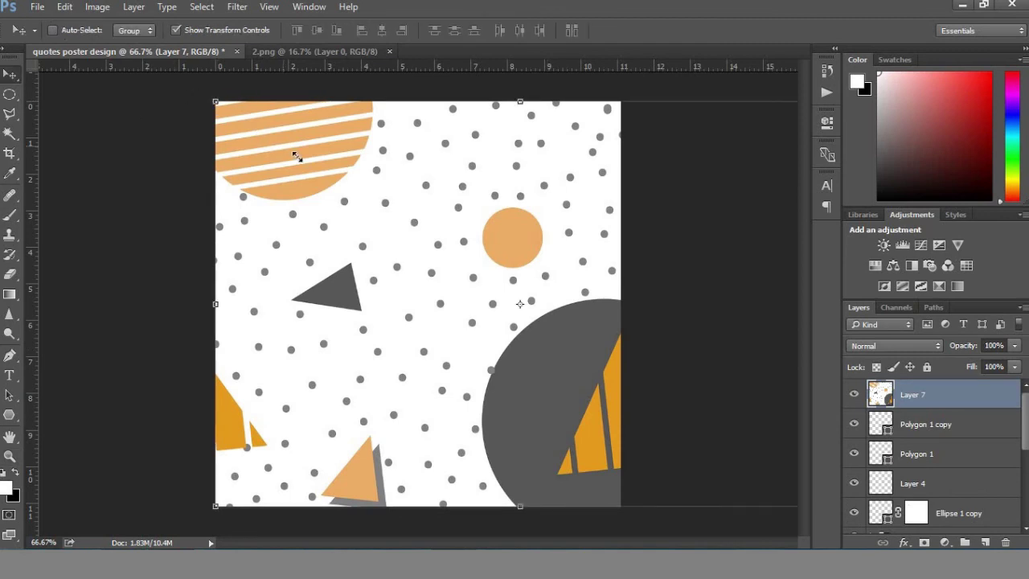
left_click_drag(296, 156, 698, 116)
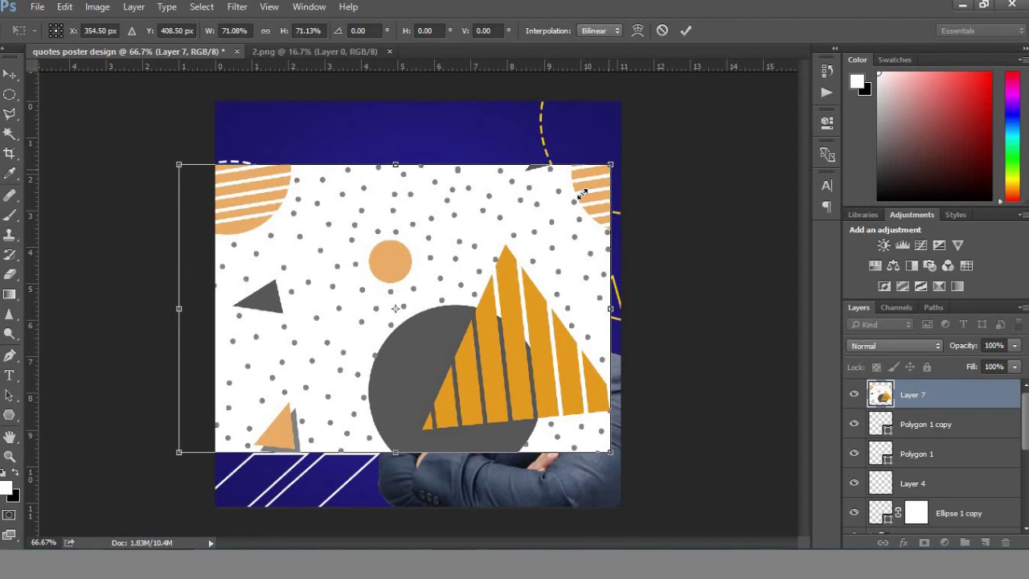
left_click_drag(610, 164, 795, 88)
left_click_drag(182, 454, 120, 482)
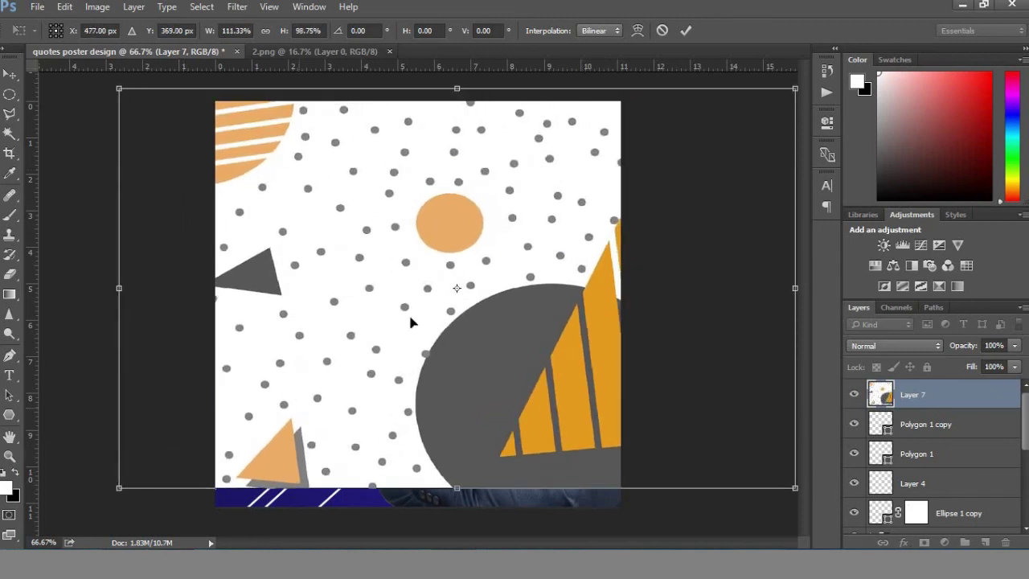
left_click_drag(410, 322, 405, 342)
left_click_drag(108, 108, 91, 101)
left_click_drag(85, 304, 75, 305)
left_click_drag(483, 349, 499, 349)
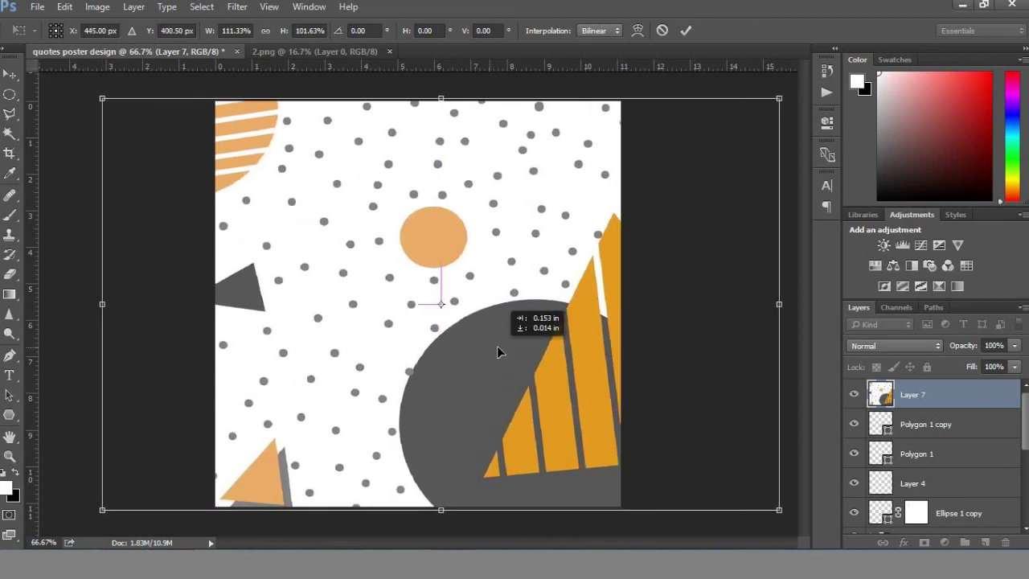
key("Return")
- Move the pattern below the artwork with Divide blending at 17% opacity
left_click(894, 346)
left_click(915, 61)
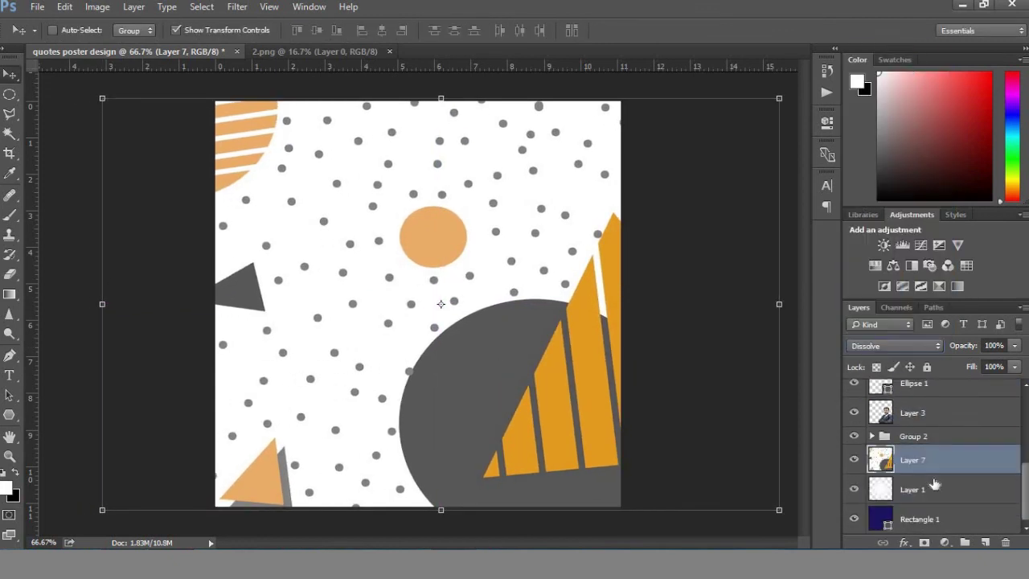
left_click_drag(944, 443, 934, 483)
key("shift+plus")
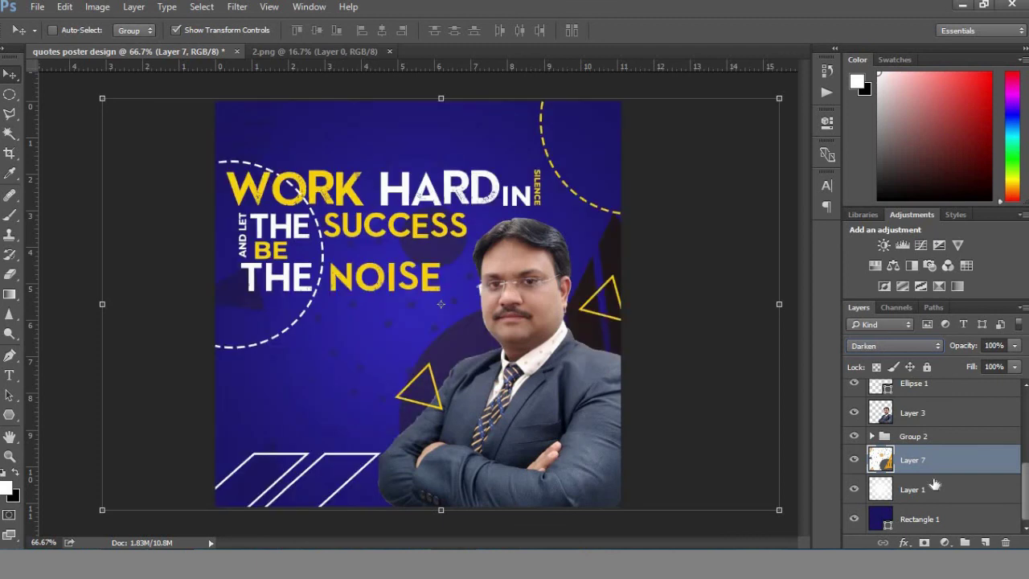
key("shift+plus")
key("shift+plus")
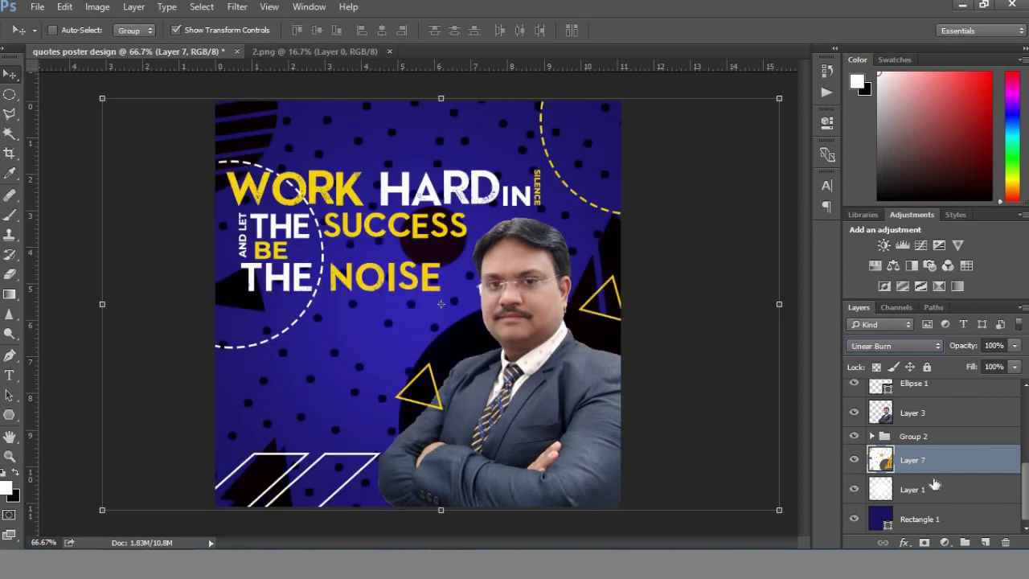
key("shift+plus")
key("shift+plus")
key("shift+plus")
key("shift+plus")
key("shift+plus")
key("shift+plus")
key("shift+plus")
key("shift+plus")
key("shift+plus")
key("shift+plus")
key("shift+plus")
key("shift+plus")
key("shift+plus")
key("shift+plus")
key("shift+plus")
key("shift+plus")
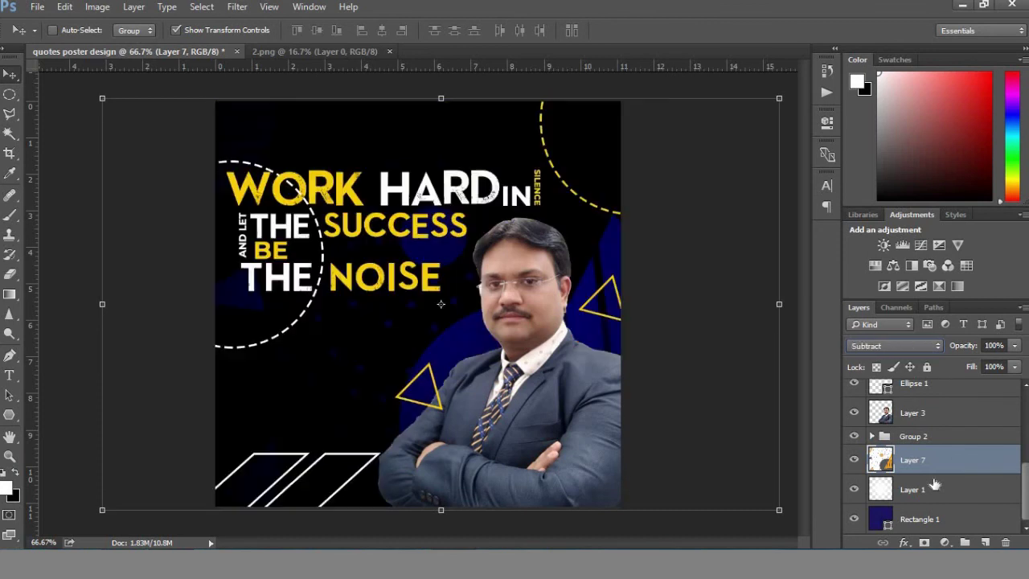
key("shift+plus")
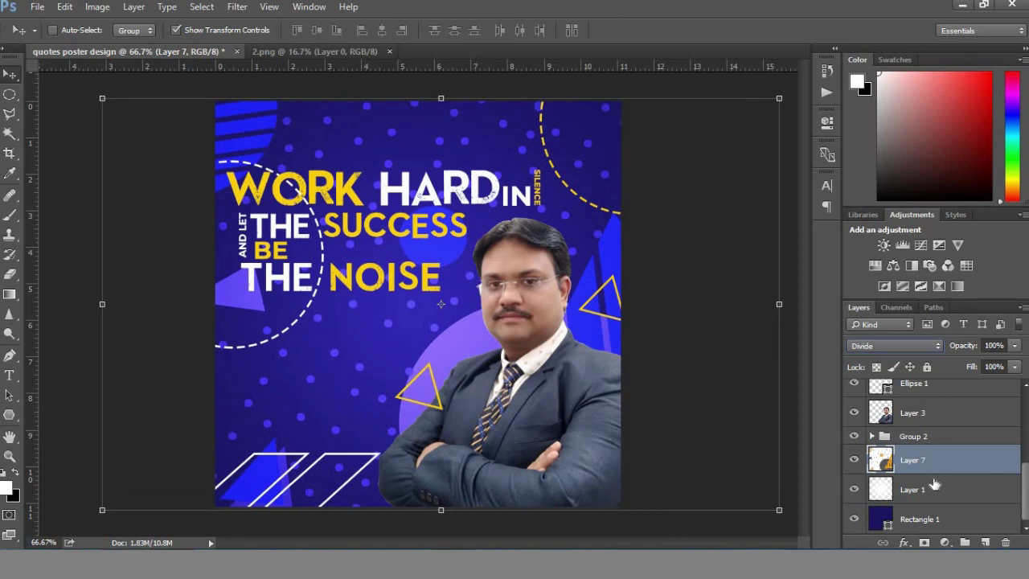
key("shift+plus")
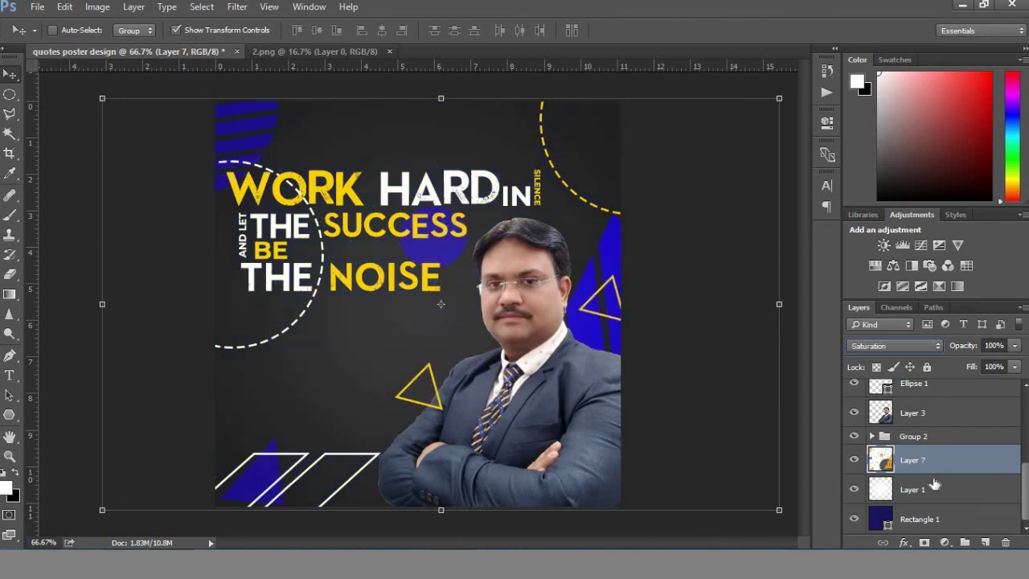
key("shift+minus")
key("shift+minus")
key("shift+minus")
left_click_drag(1015, 345, 950, 365)
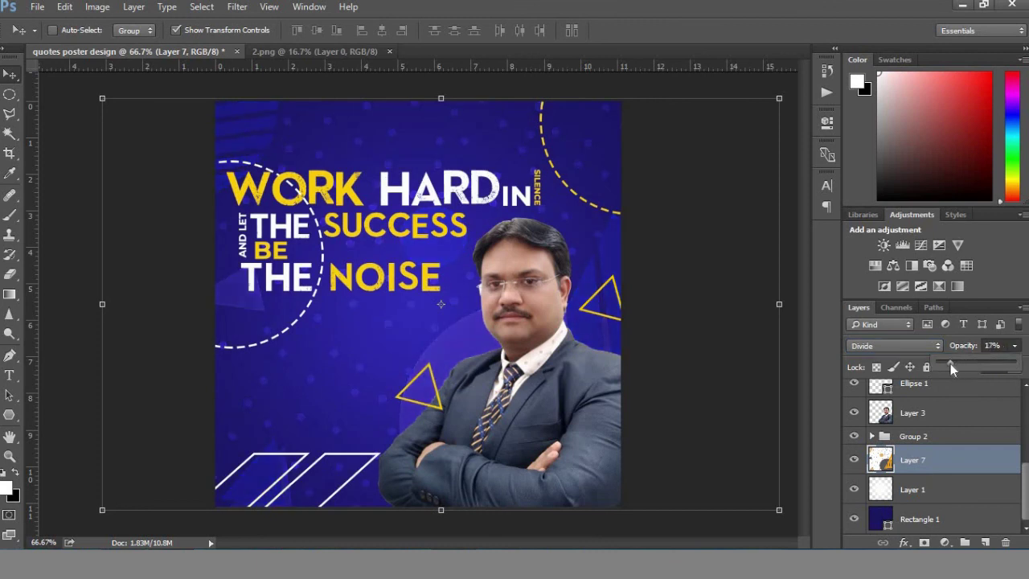
key("z")
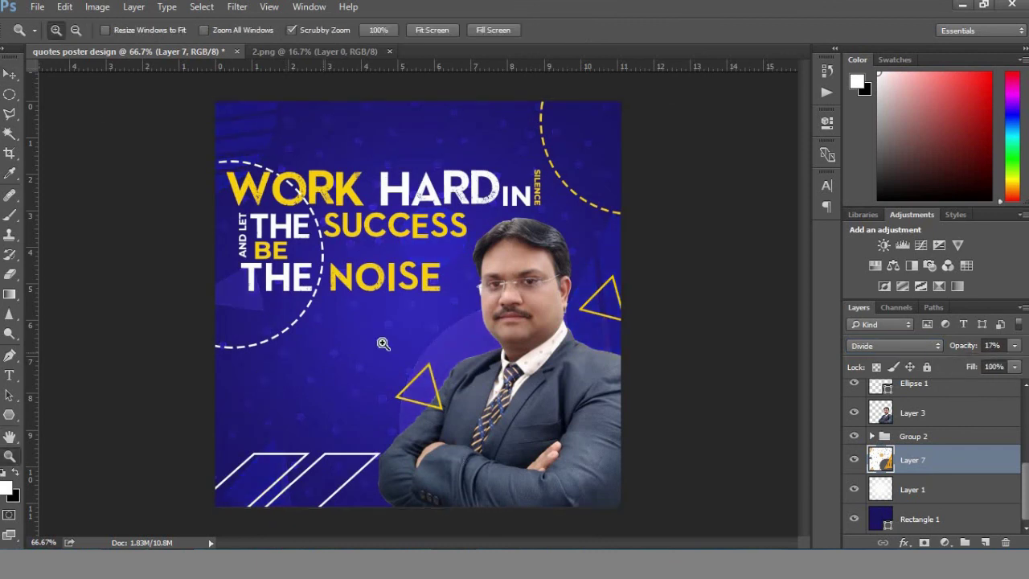
left_click(385, 344, "alt")
left_click(440, 451, "alt")
left_click(451, 434)
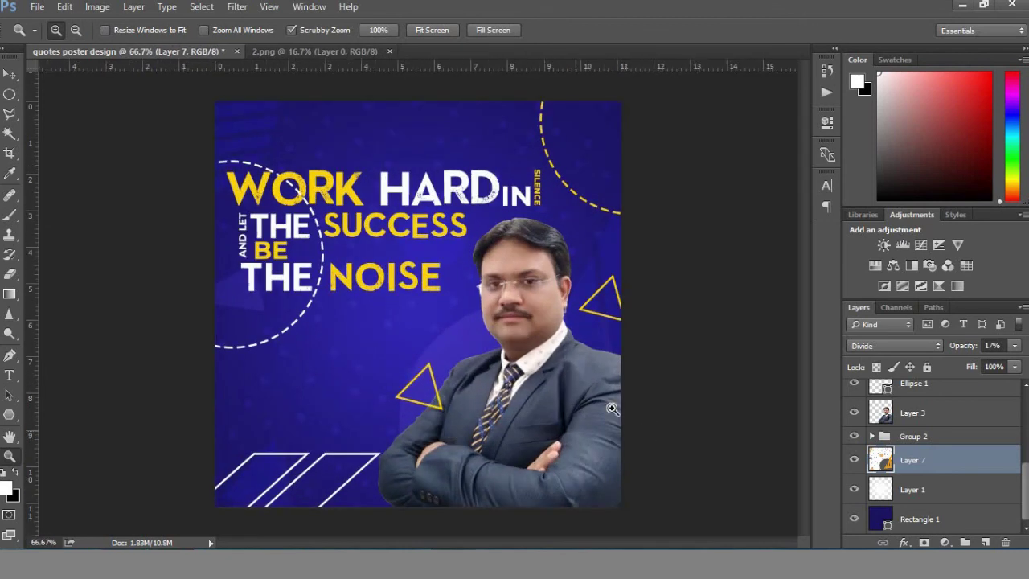